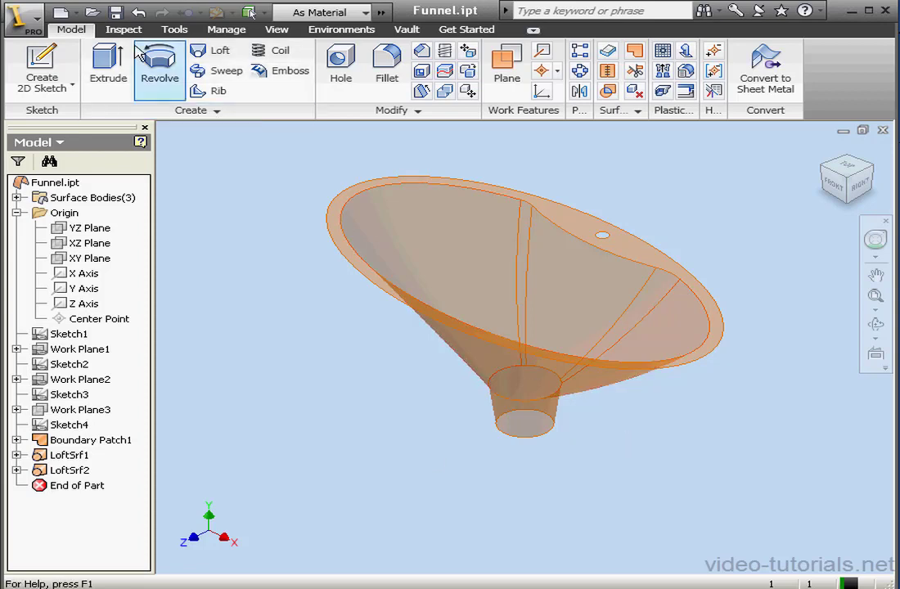
Start a new 2D sketch on the XY origin plane, facing the funnel's front
click(41, 67)
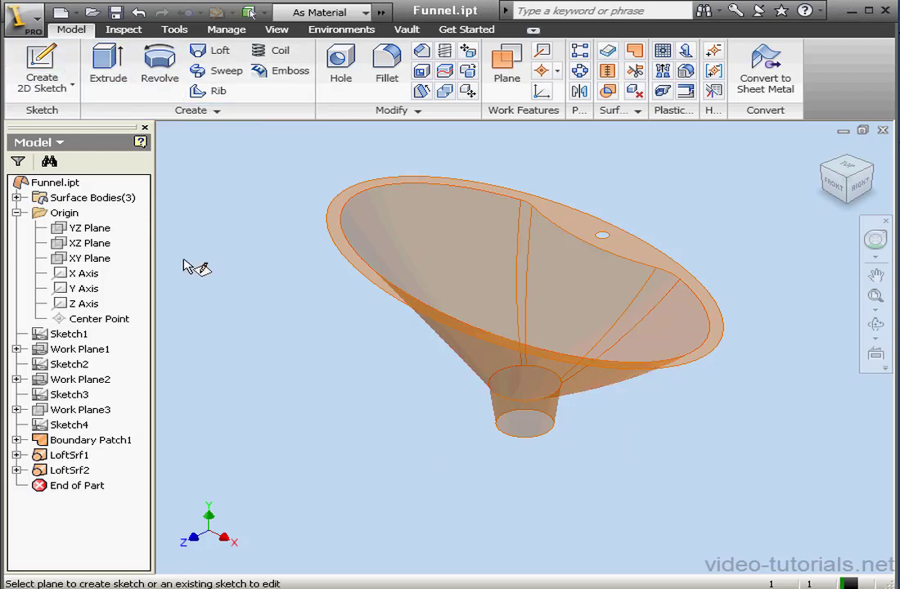
click(116, 259)
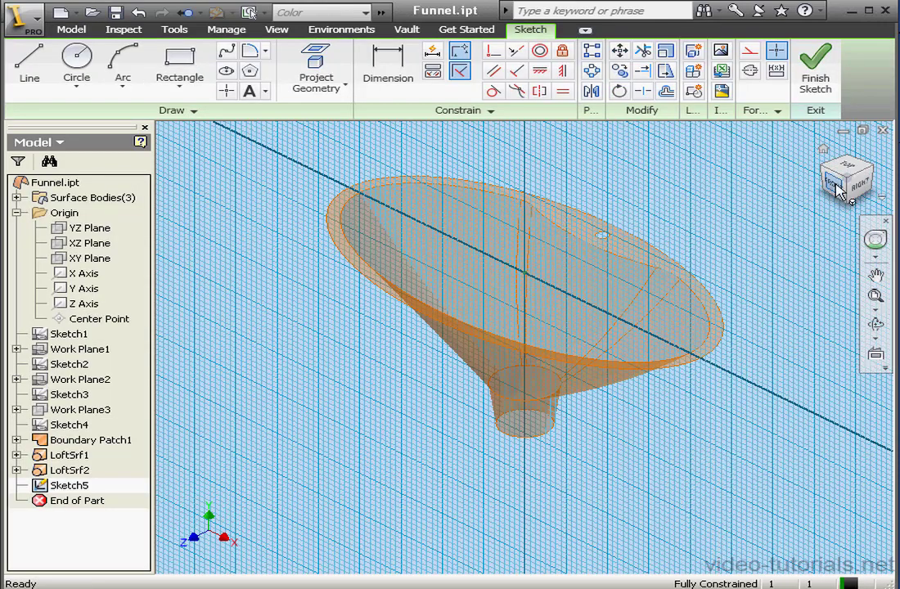
scroll(526, 350, up, 3)
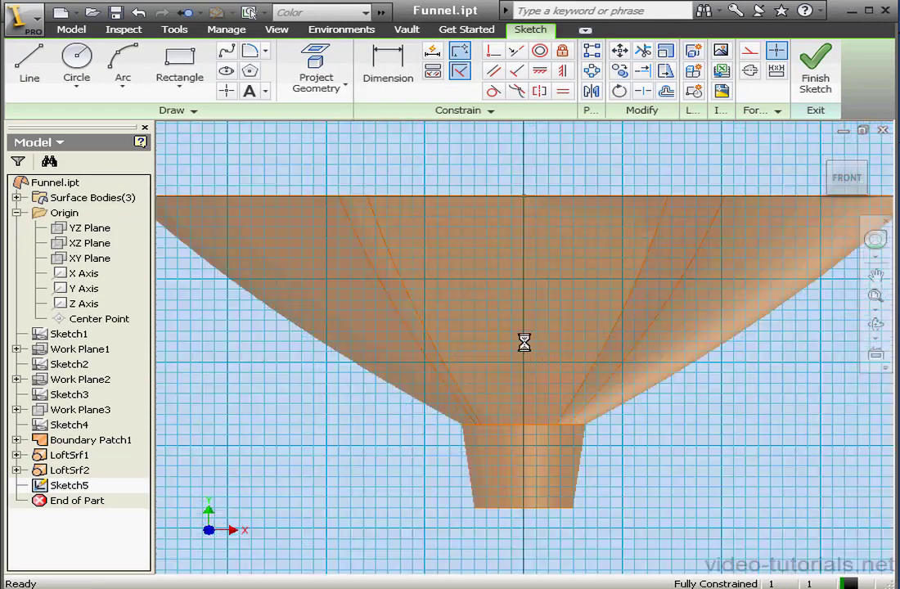
scroll(526, 346, up, 2)
scroll(528, 348, down, 2)
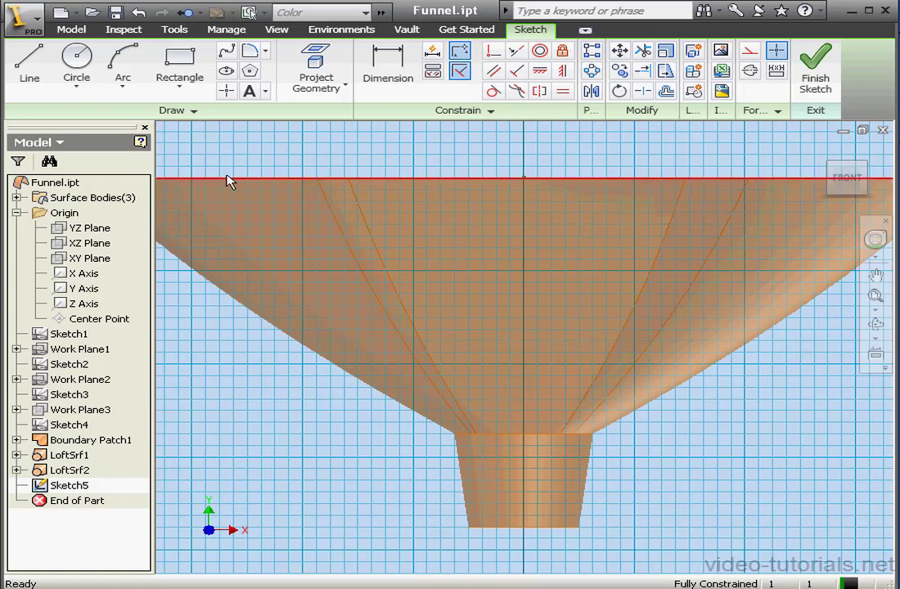
Draw two separate rectangles about 0.5 in wide, one above the other, below the origin near the funnel's vertical axis
click(182, 70)
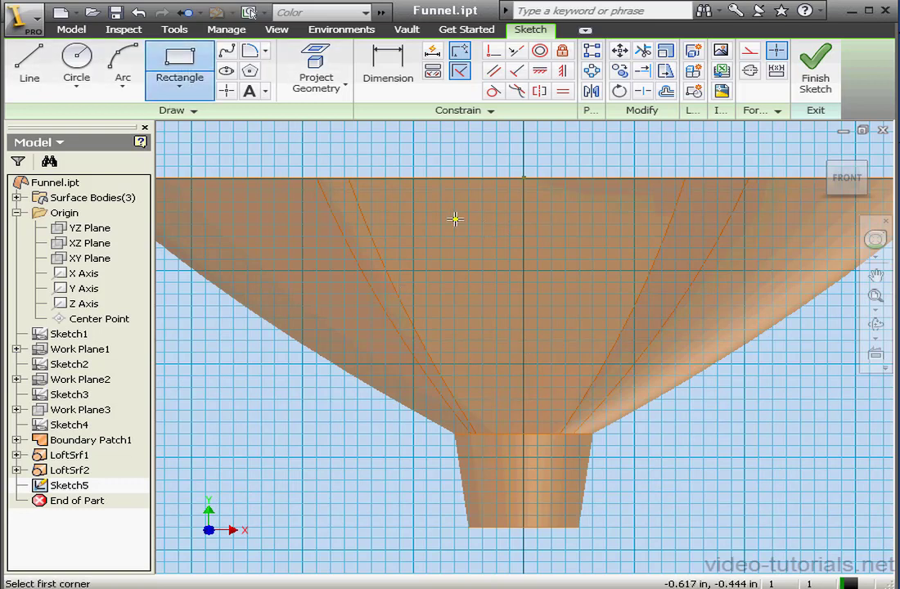
click(456, 219)
click(510, 277)
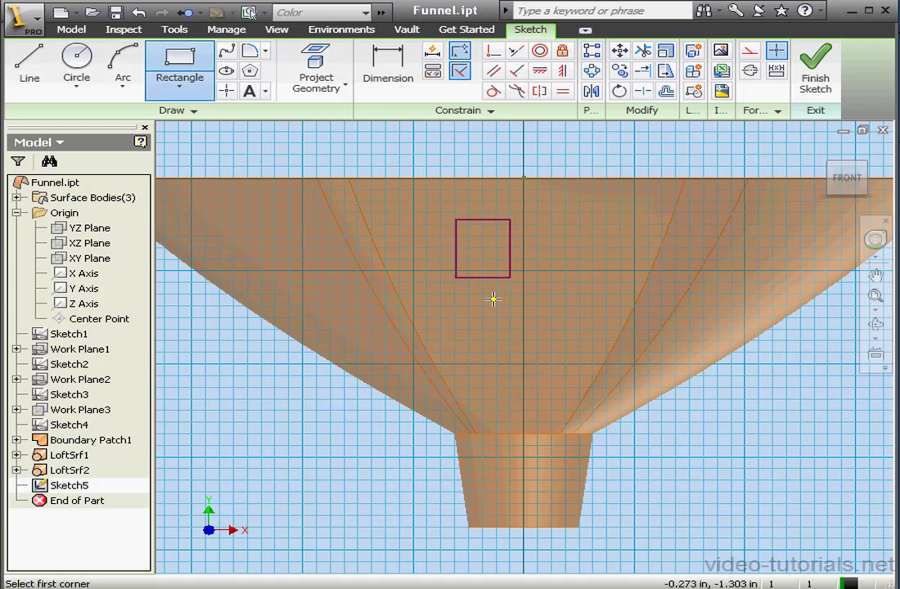
click(494, 299)
click(547, 346)
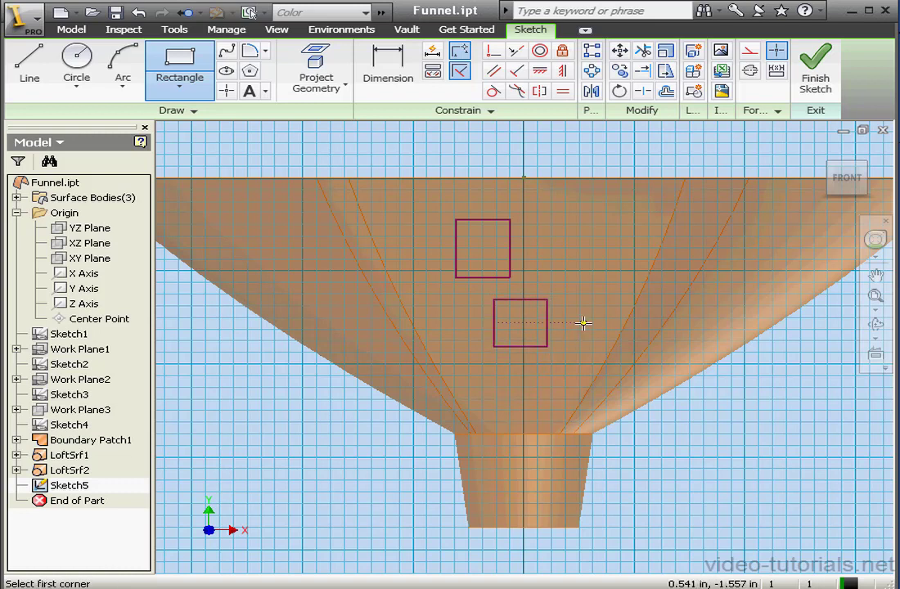
right_click(582, 326)
click(632, 340)
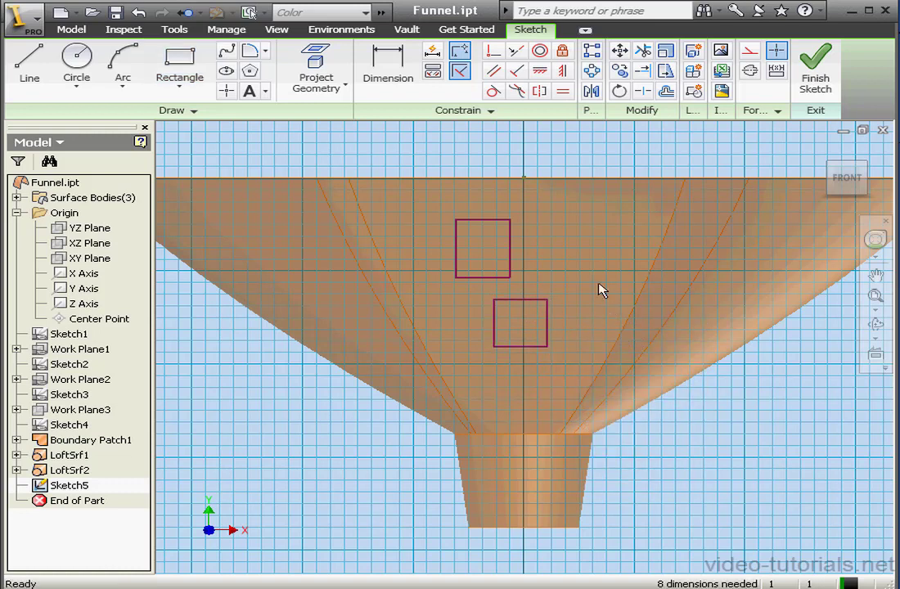
Apply Equal constraints so that all sides of both rectangles have the same length
click(561, 90)
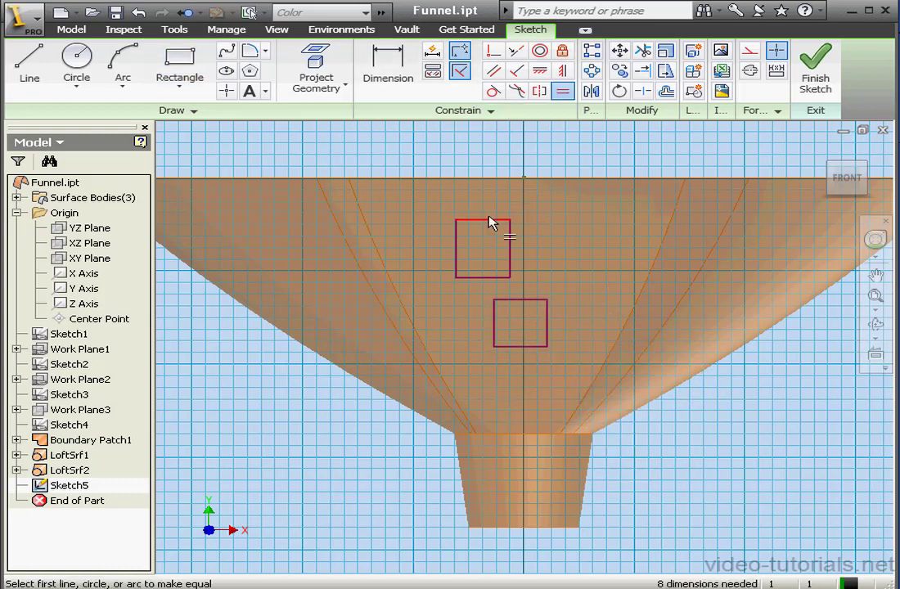
click(510, 242)
click(511, 244)
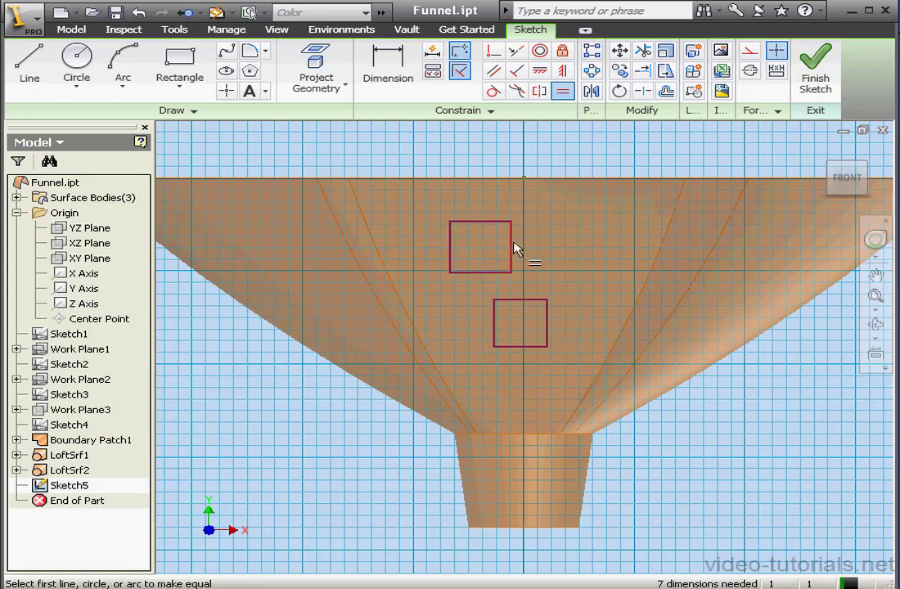
click(513, 243)
click(543, 306)
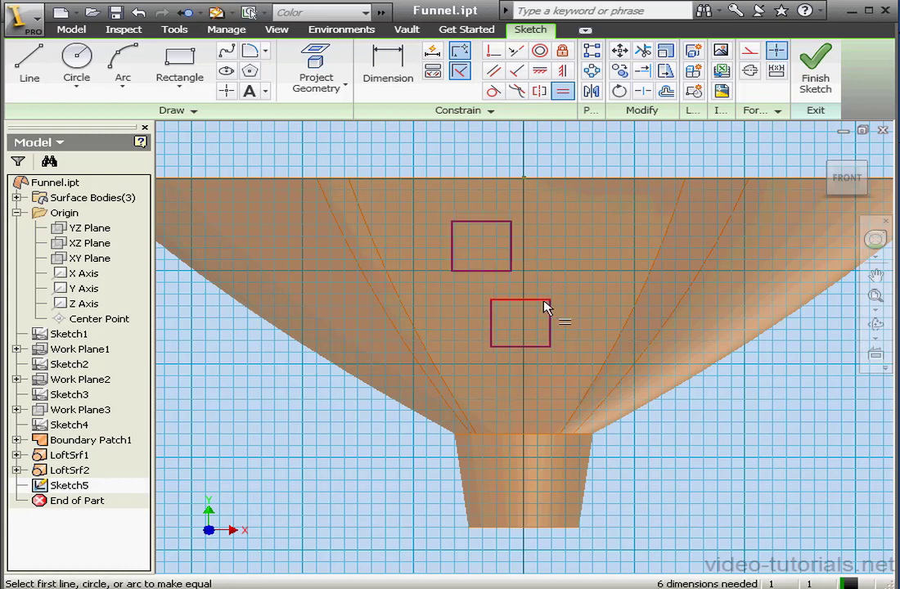
click(550, 318)
Vertically align the top-edge midpoints of the upper and lower squares
click(561, 71)
click(481, 221)
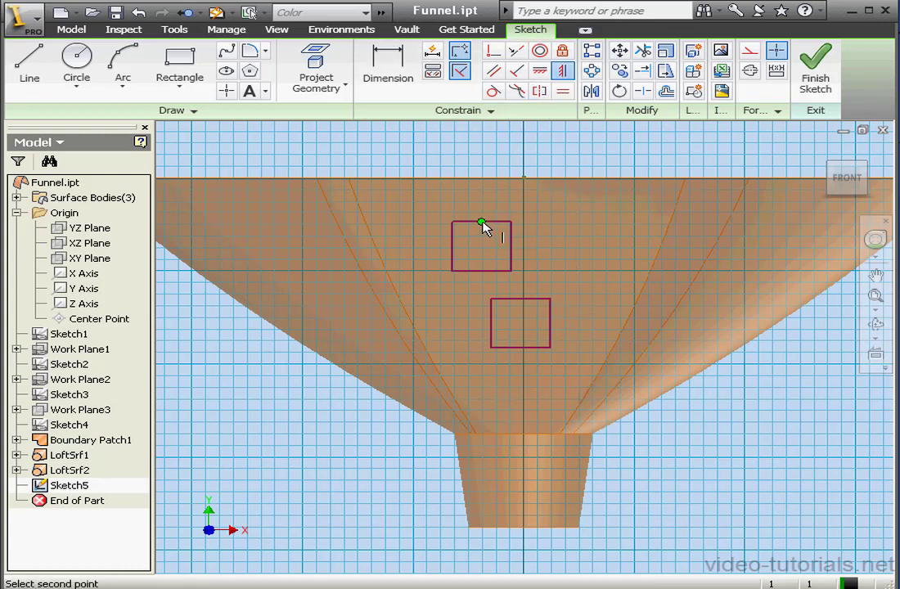
click(520, 300)
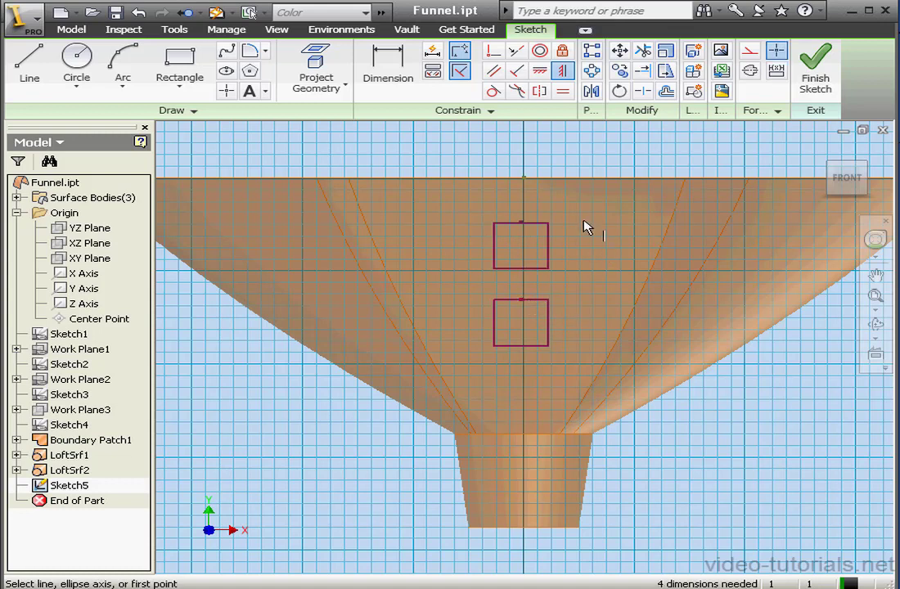
Vertically align the upper square's top-edge midpoint with the projected origin point
click(875, 327)
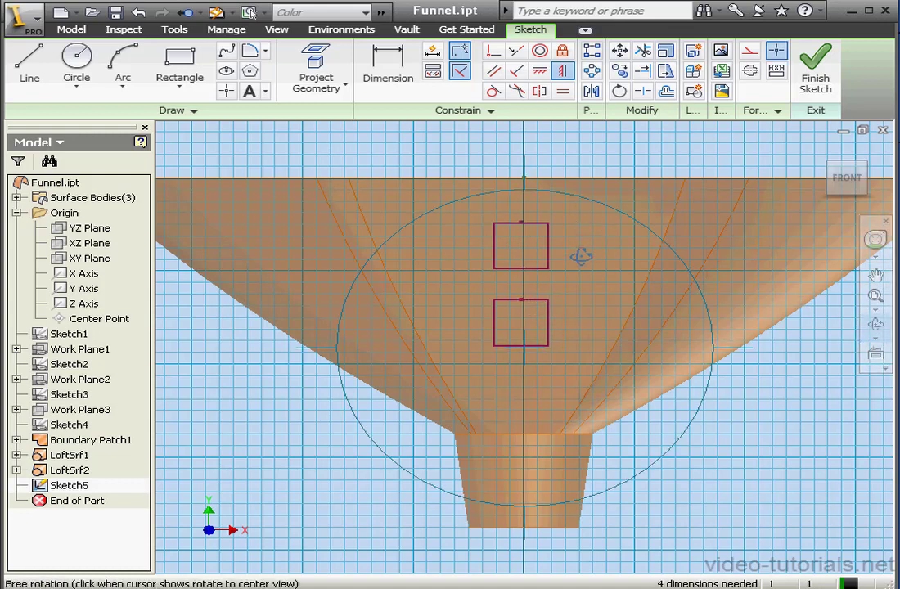
drag(581, 257, 582, 268)
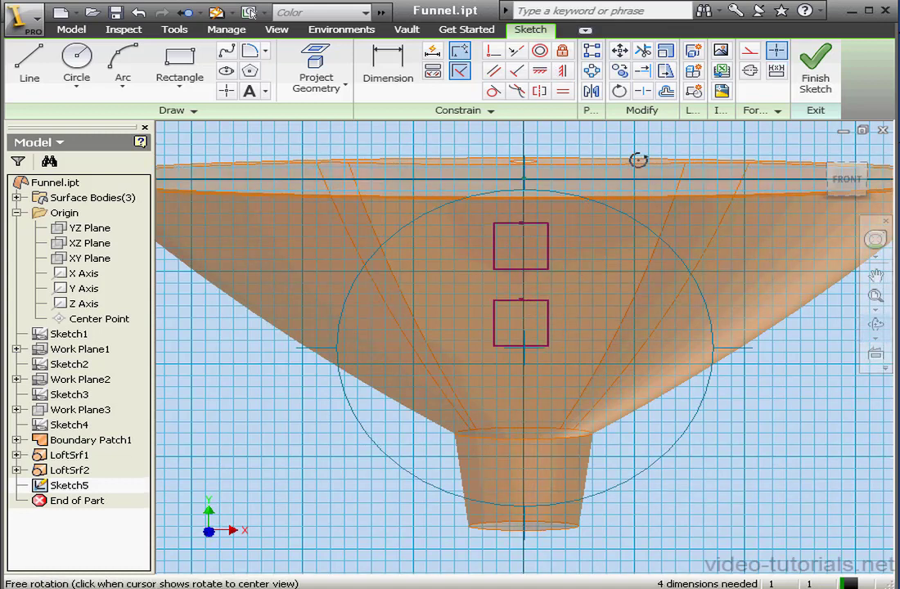
click(867, 326)
click(562, 71)
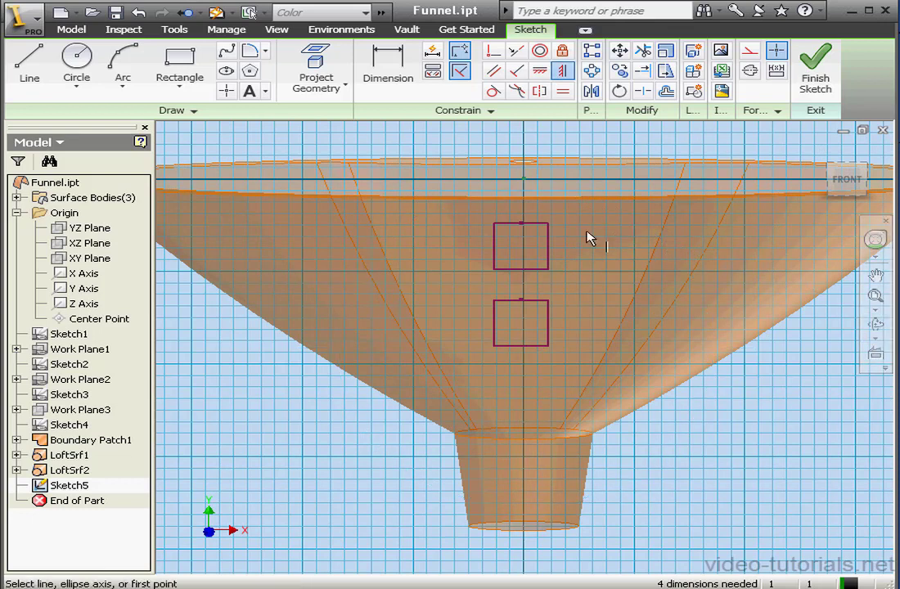
click(522, 226)
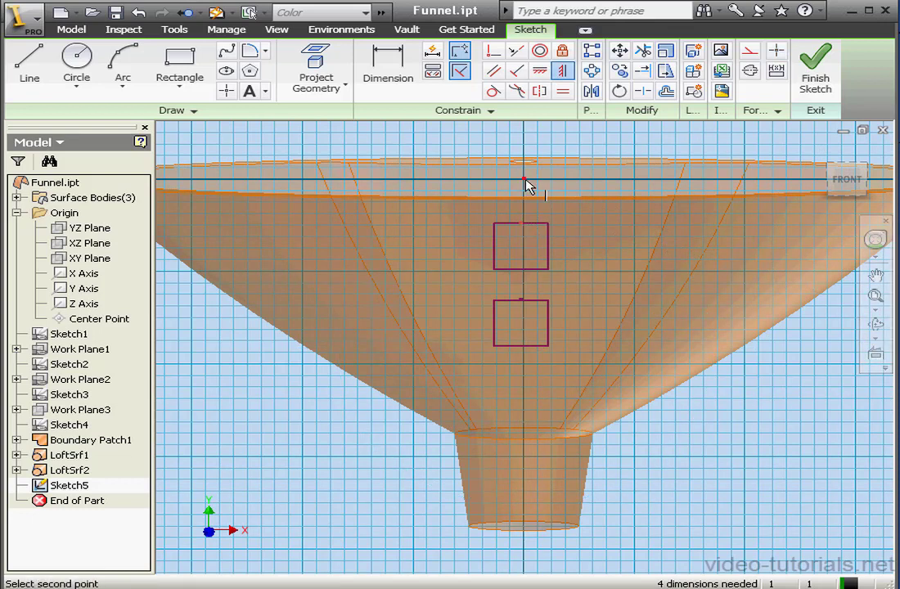
click(524, 179)
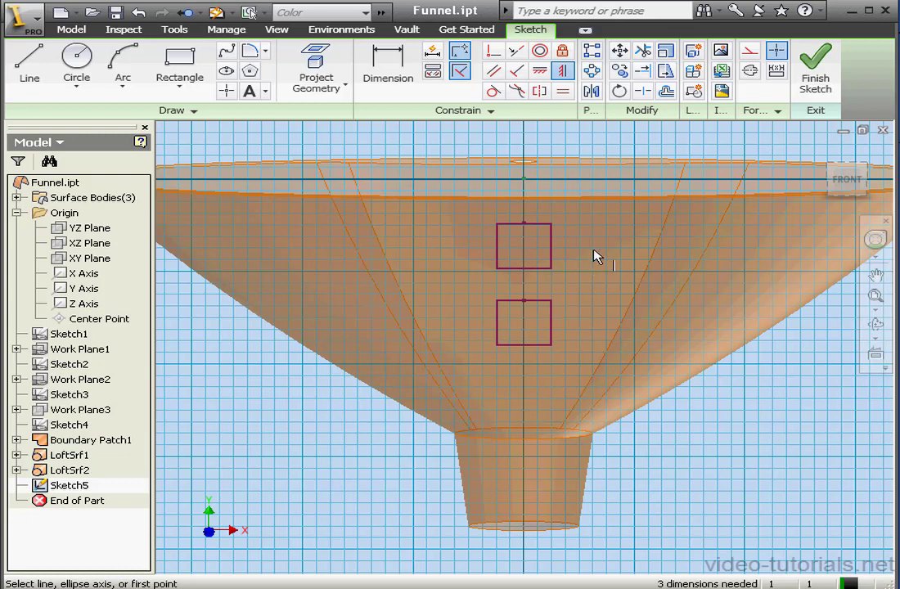
Dimension the height of the upper square and set it to 0.5 in
click(388, 67)
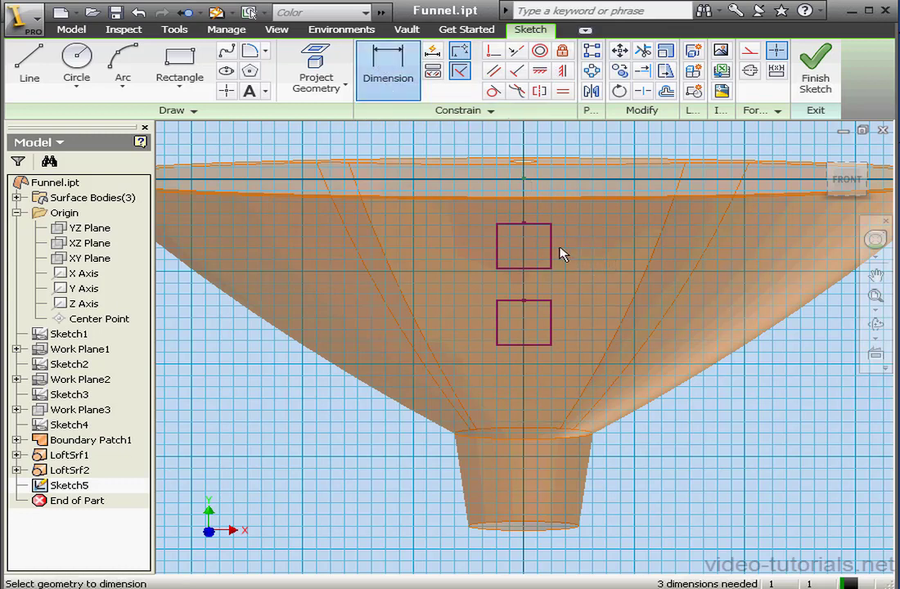
click(551, 250)
click(594, 245)
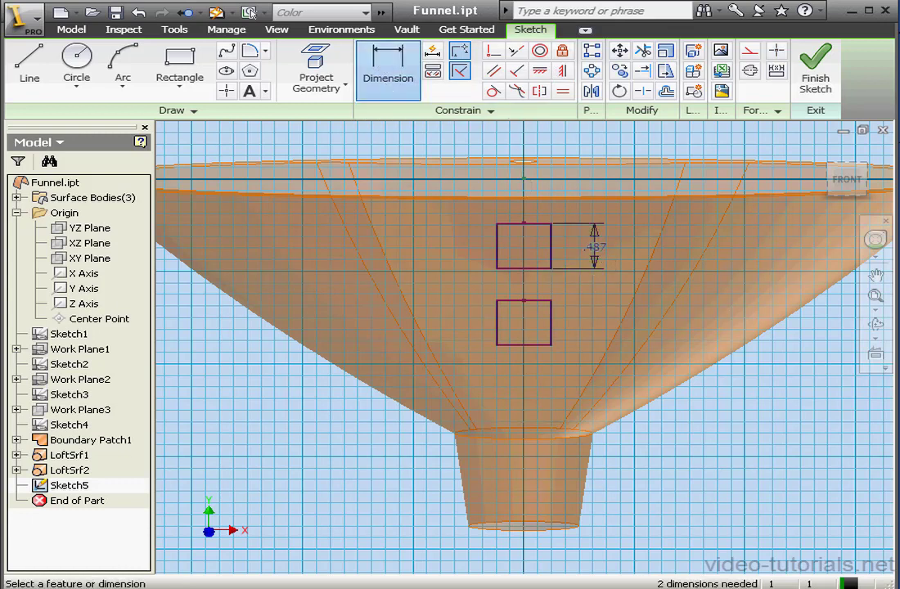
click(523, 301)
click(474, 320)
drag(572, 313, 630, 313)
drag(583, 335, 549, 338)
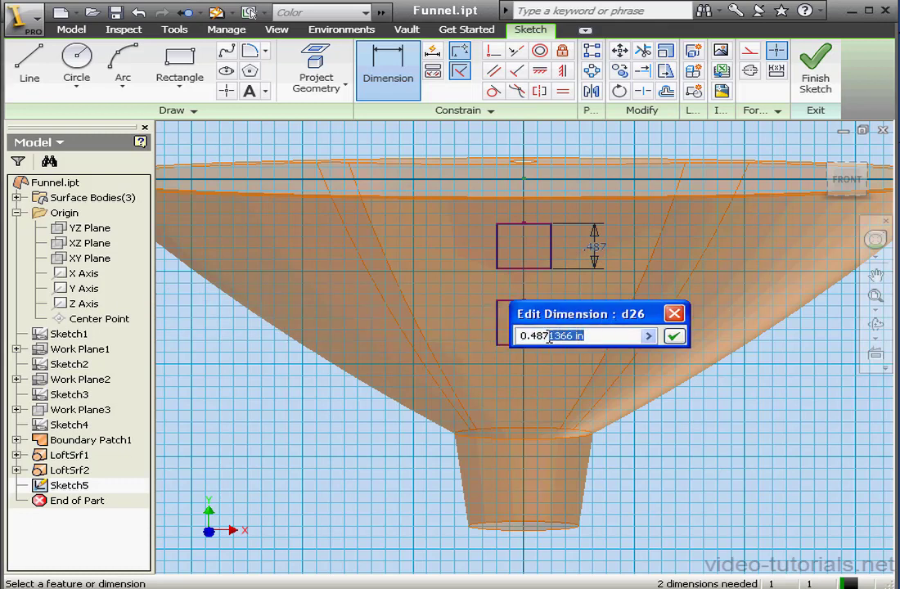
text(5)
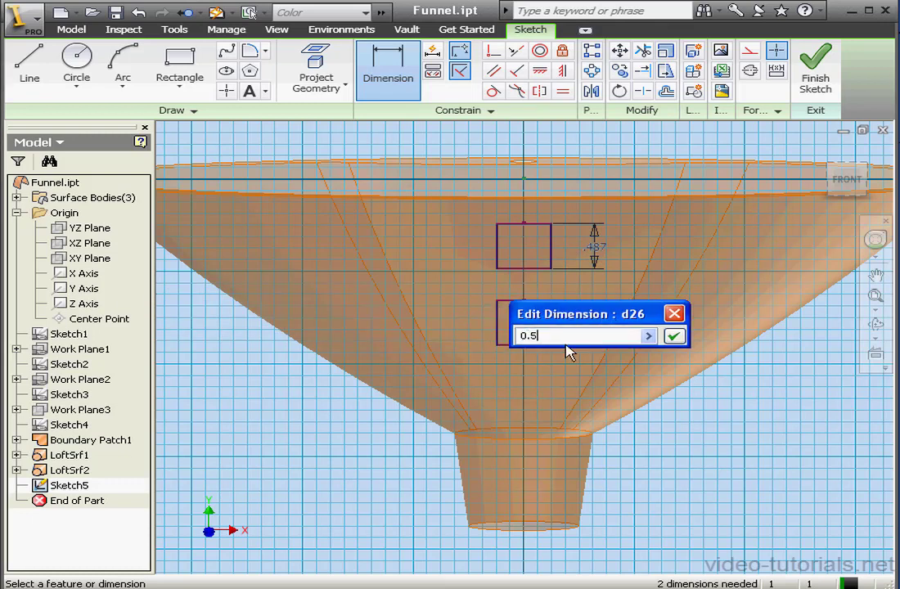
click(673, 336)
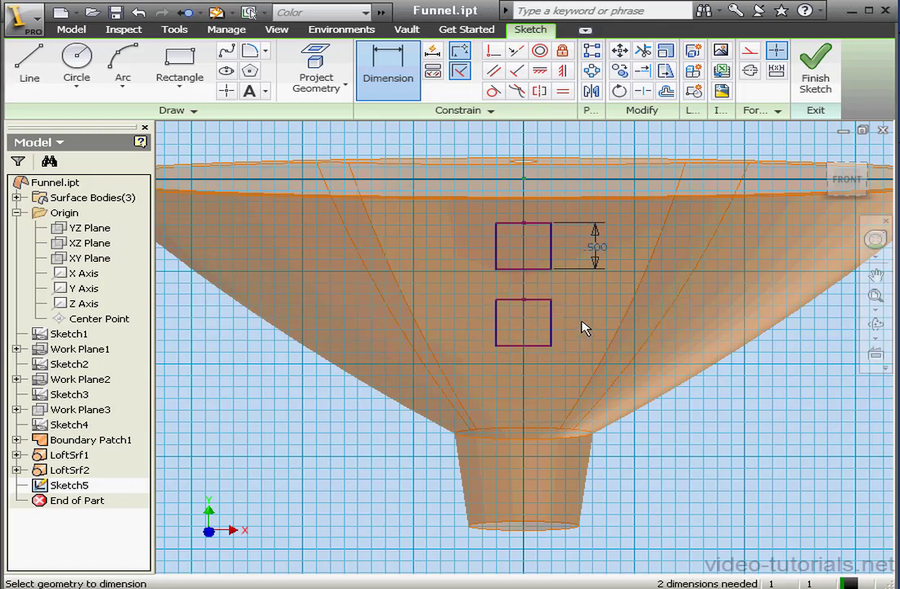
Dimension the vertical distance from the origin point to the upper square's top edge as 0.5 in
click(524, 179)
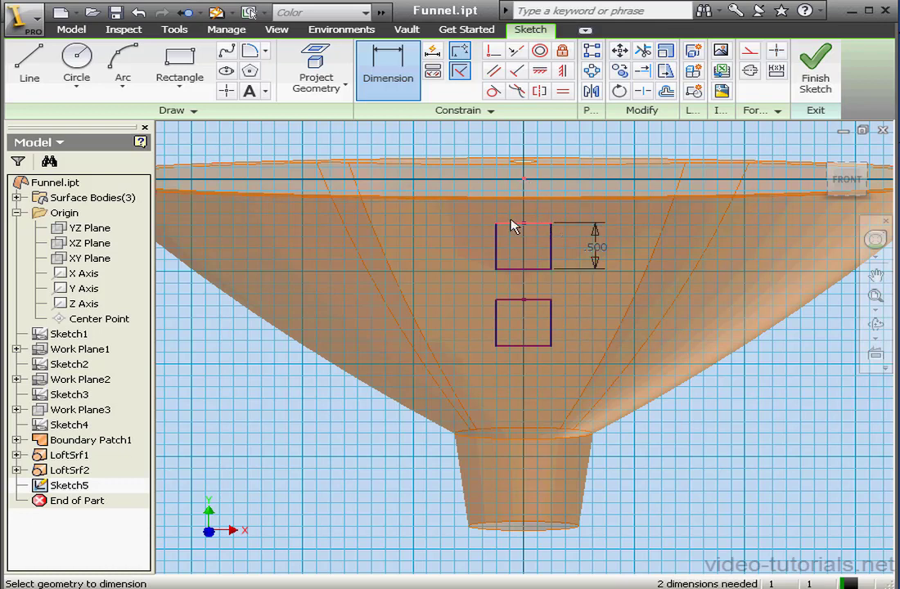
click(521, 222)
click(469, 221)
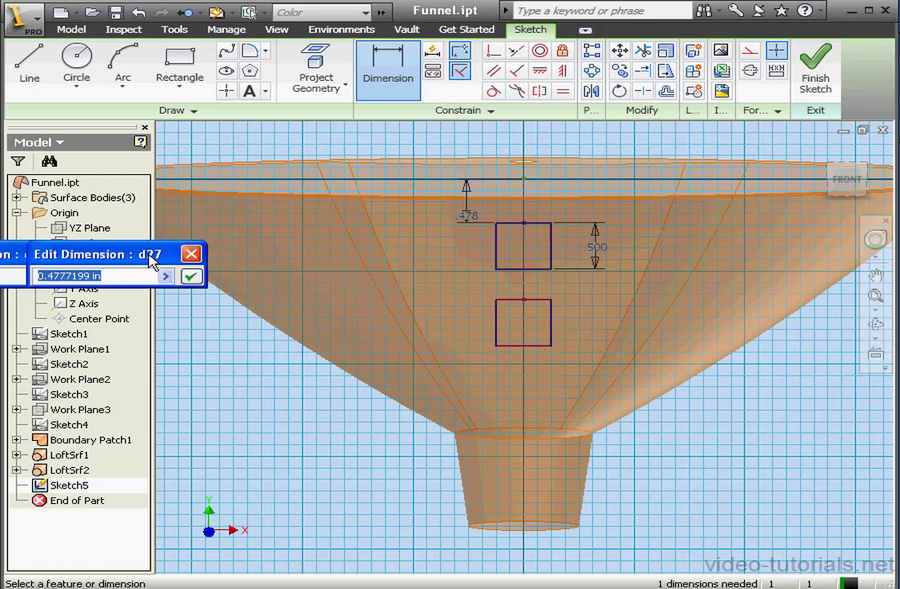
drag(153, 256, 537, 255)
drag(482, 275, 423, 275)
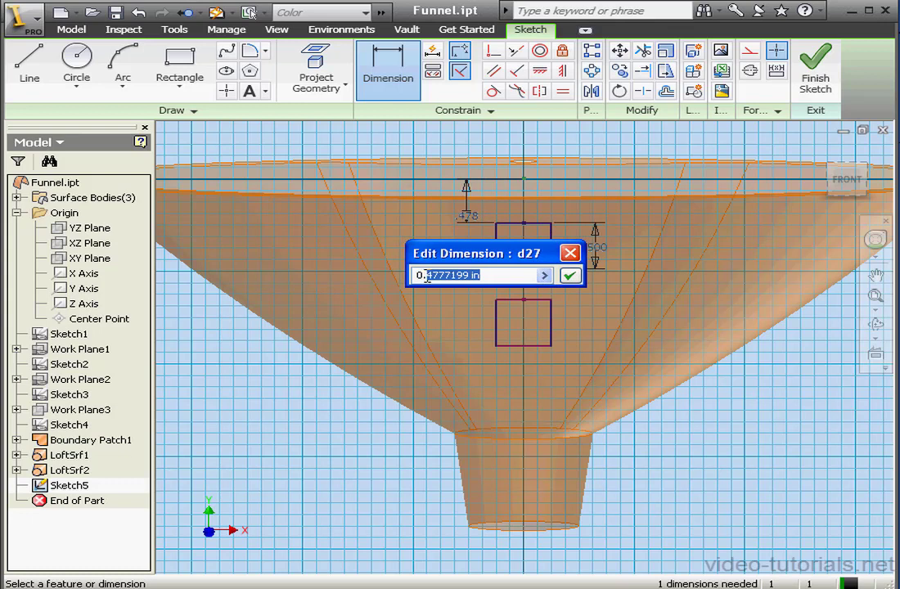
text(5)
click(569, 276)
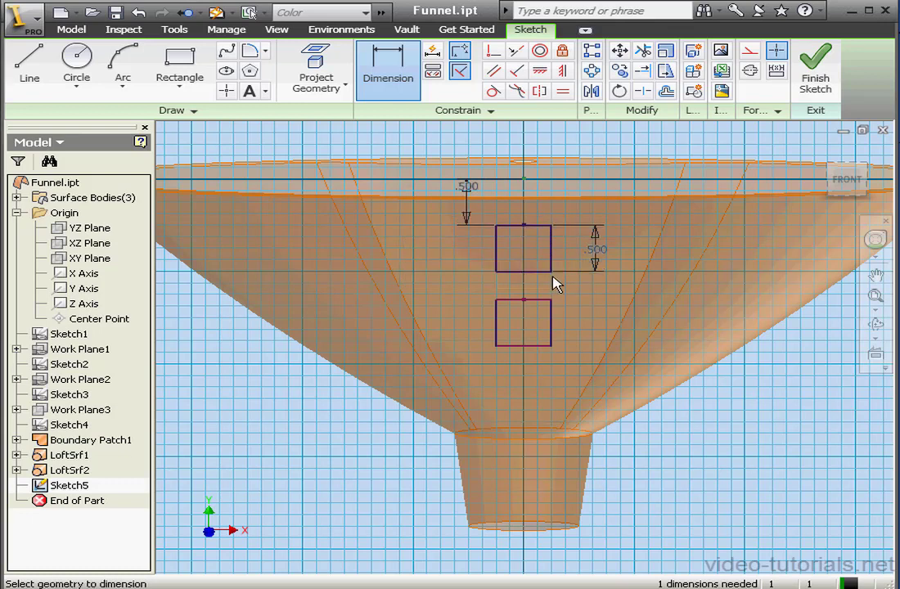
Dimension the vertical distance from the origin point to the lower square's top edge as 2 in
click(523, 178)
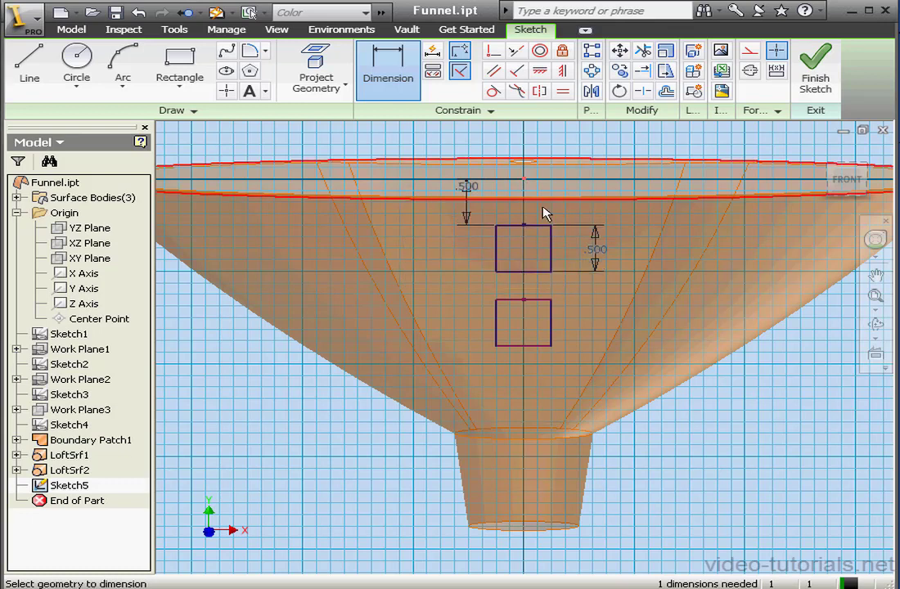
click(503, 302)
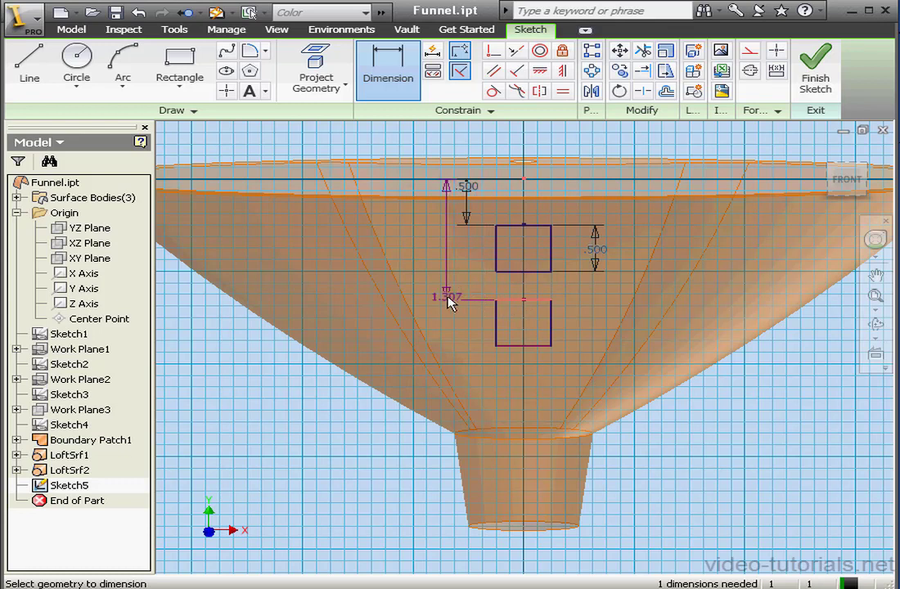
click(446, 296)
double_click(447, 297)
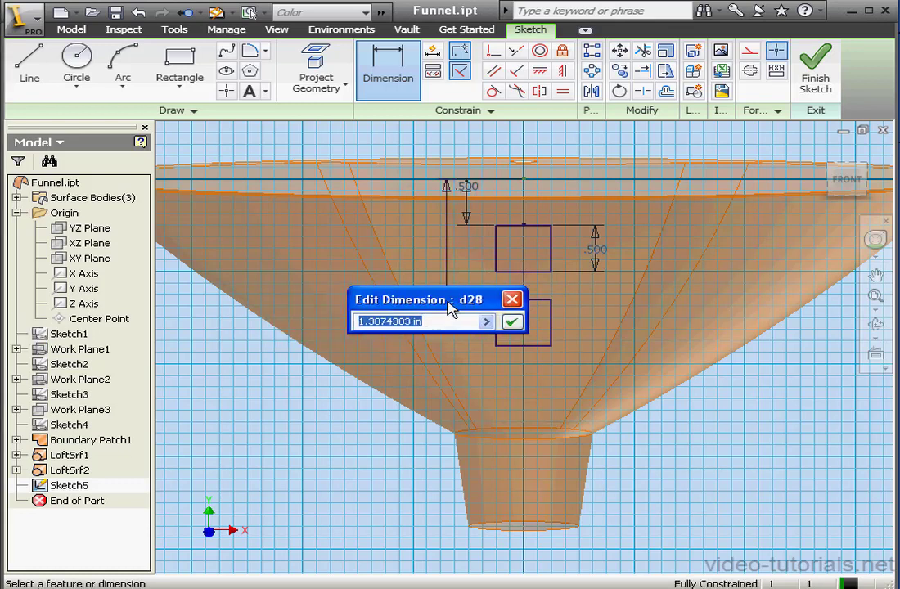
text(2)
click(512, 321)
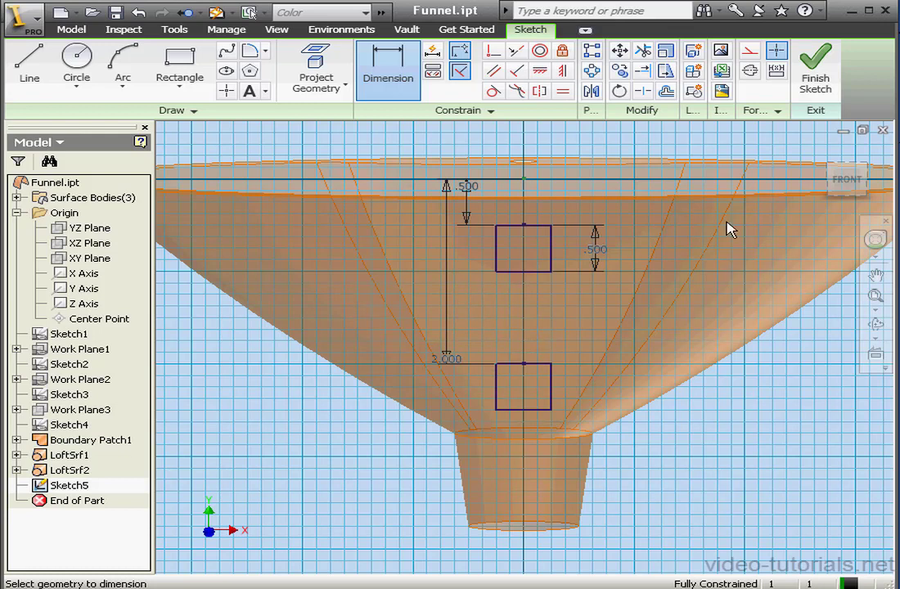
Finish the sketch containing the two dimensioned squares
click(814, 70)
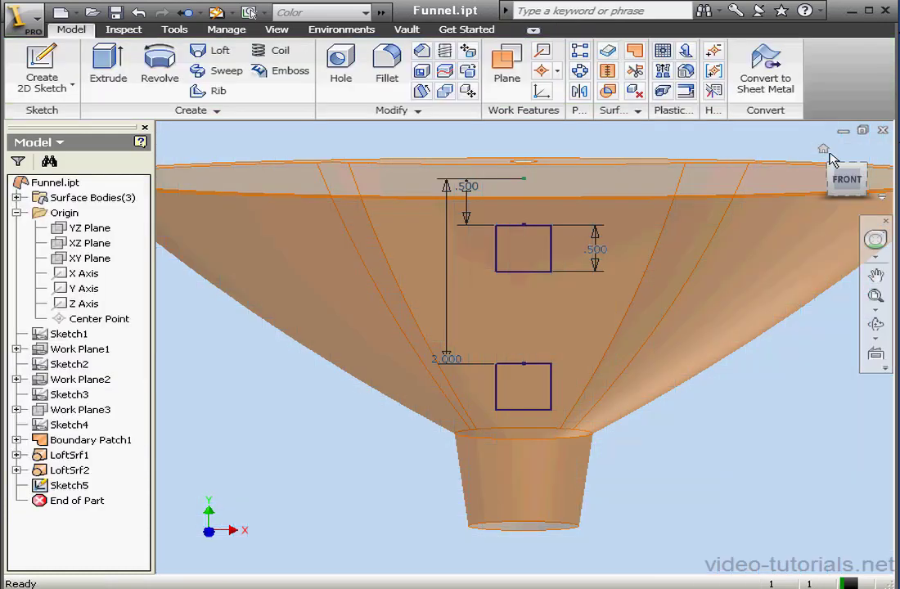
click(824, 150)
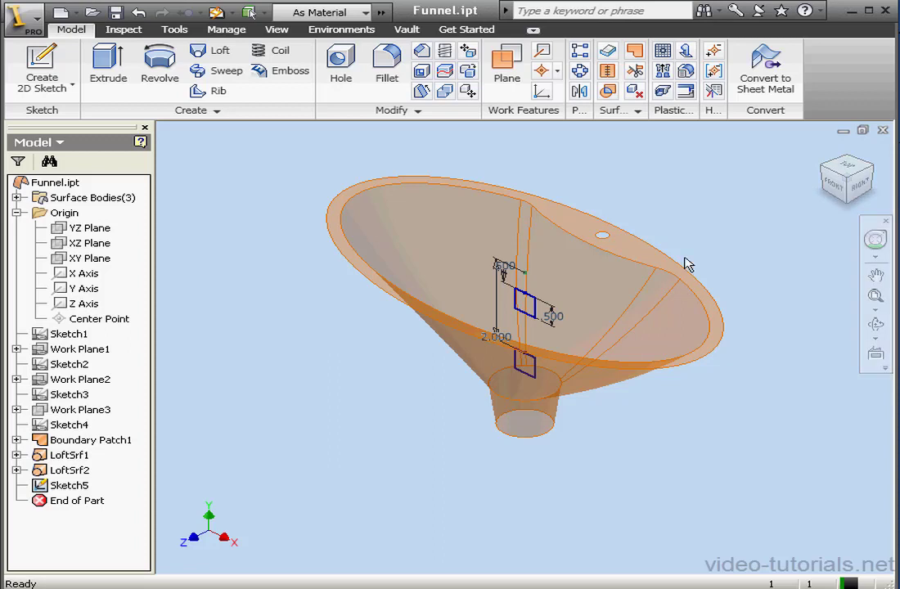
scroll(536, 335, up, 3)
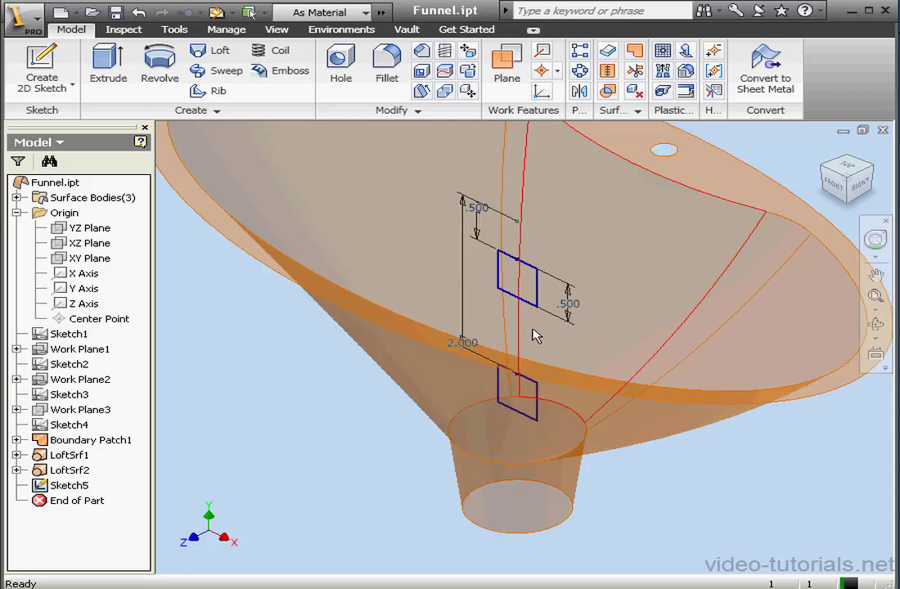
mouse_move(541, 344)
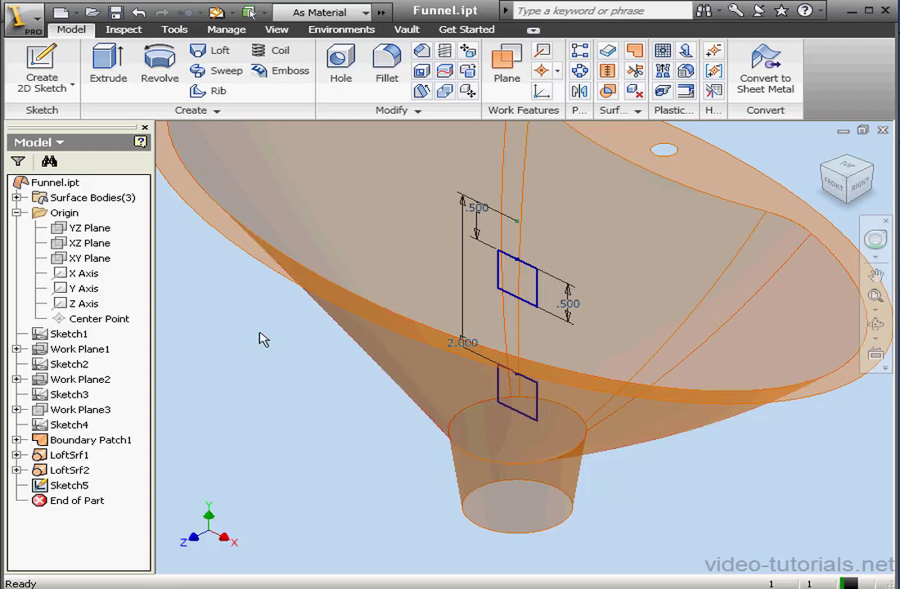
Extrude the upper square as a surface using the To Next extent, terminating at the funnel's lofted cone surface
click(119, 71)
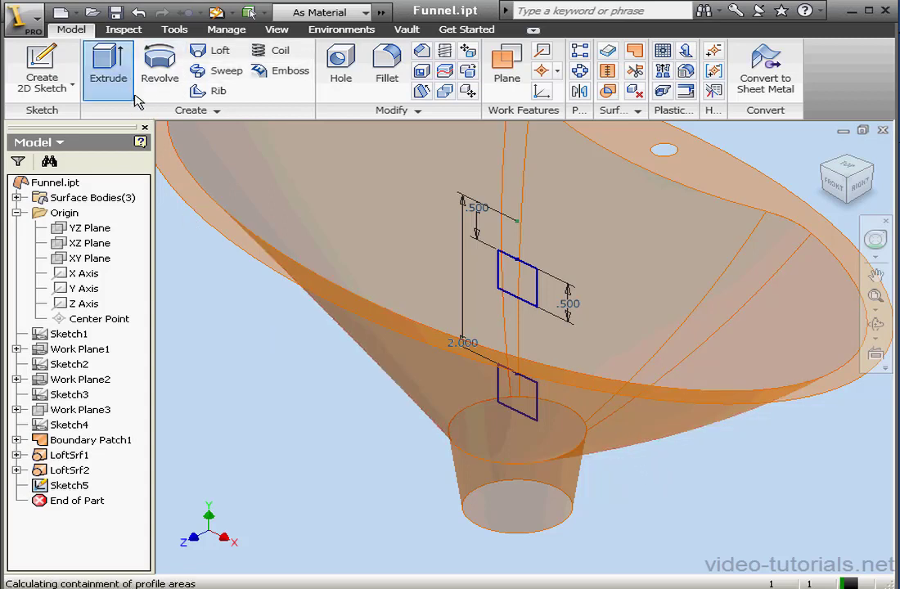
click(128, 203)
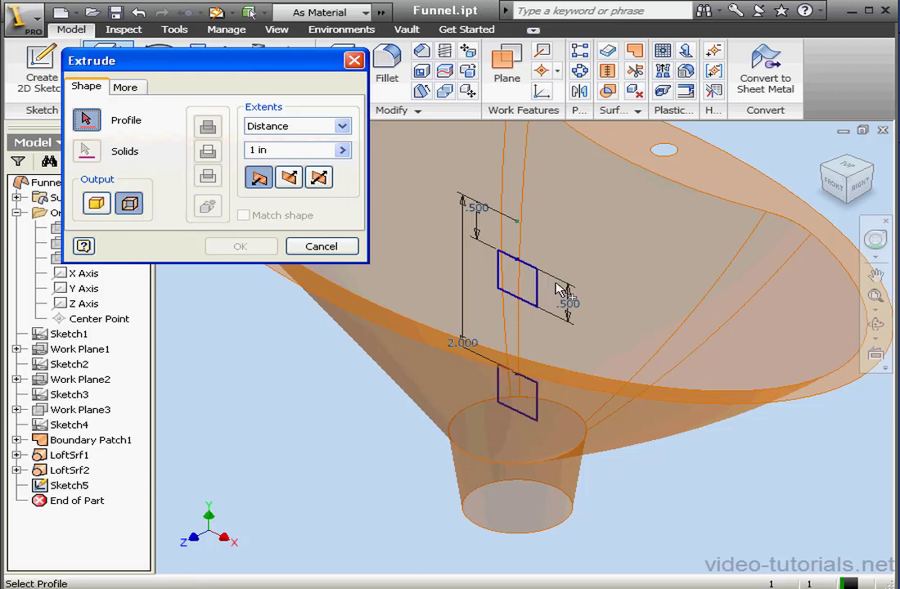
click(499, 275)
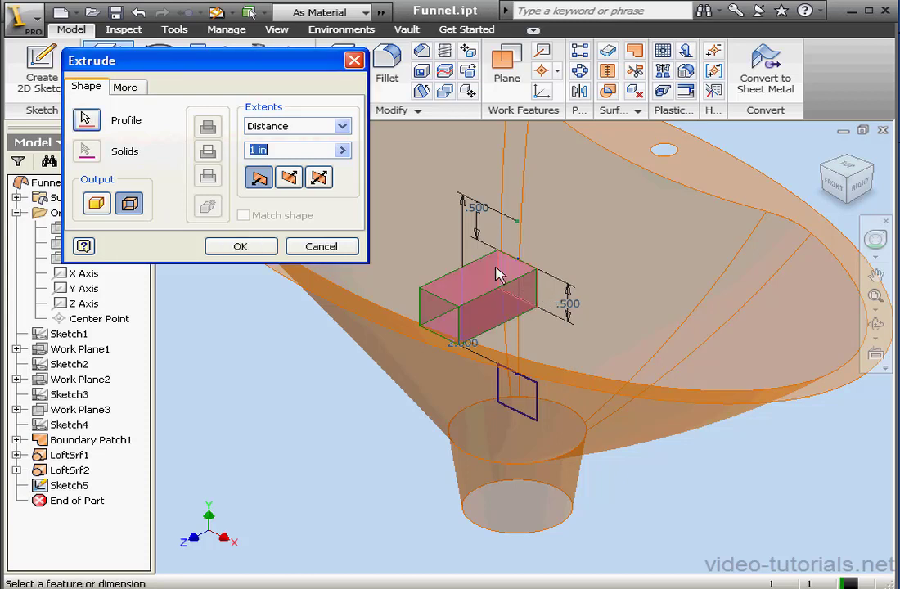
click(342, 126)
click(298, 155)
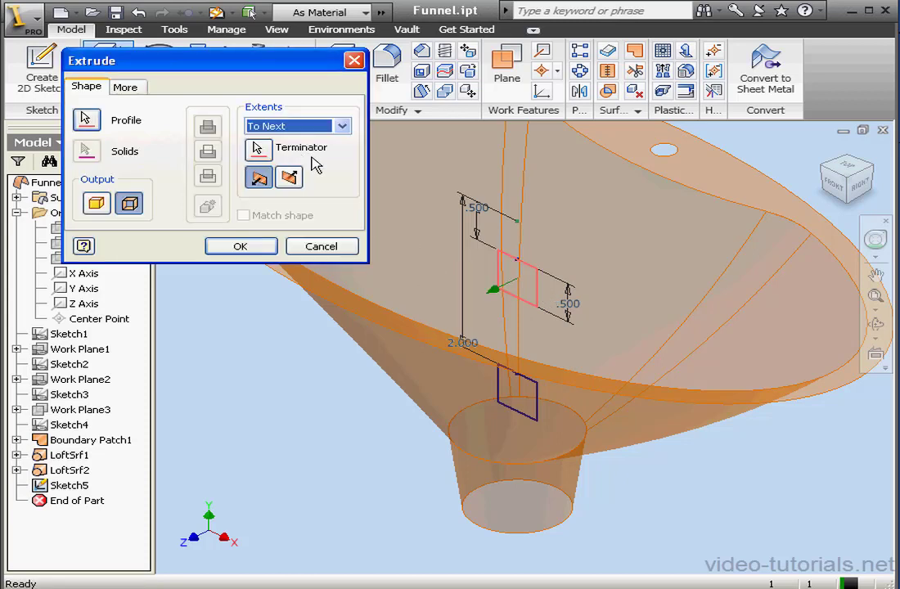
click(257, 148)
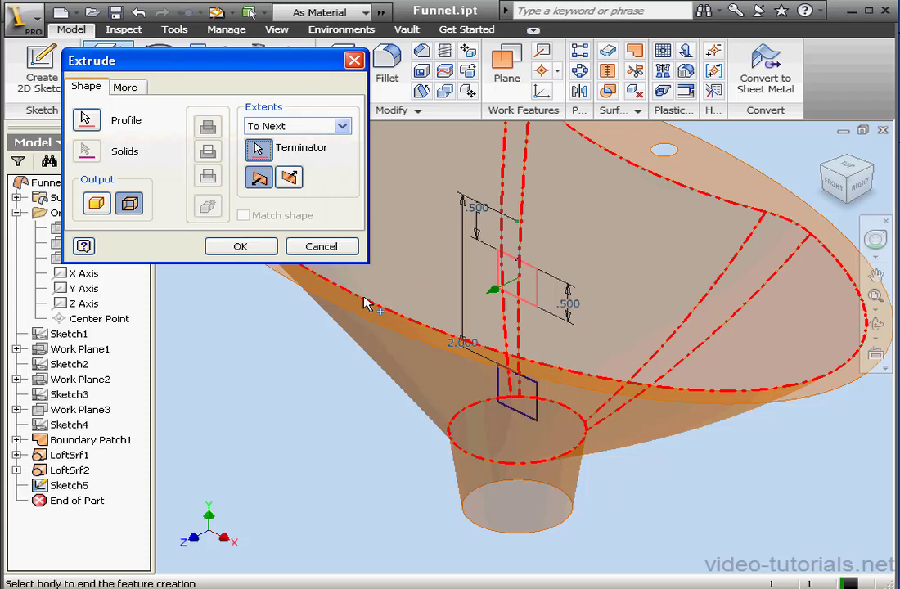
click(407, 371)
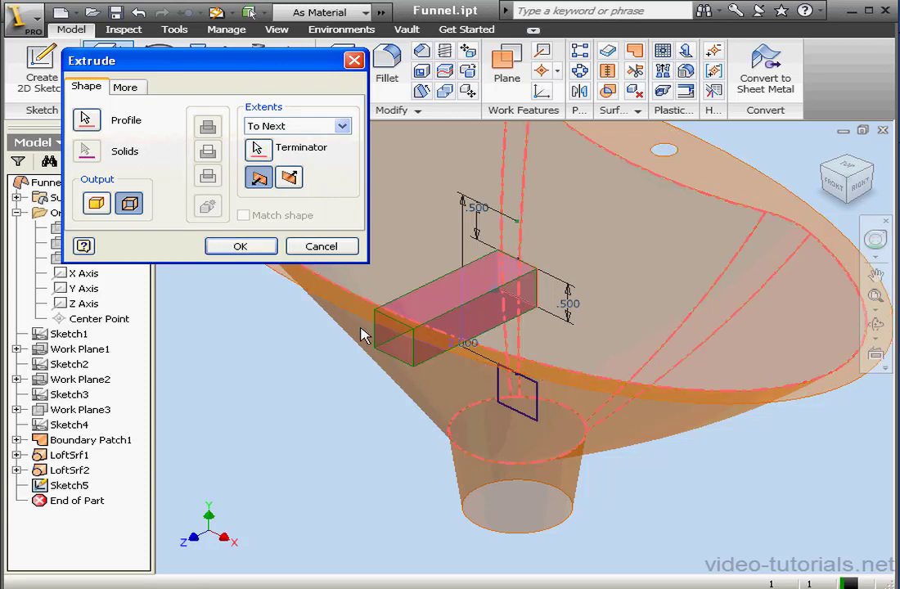
click(244, 248)
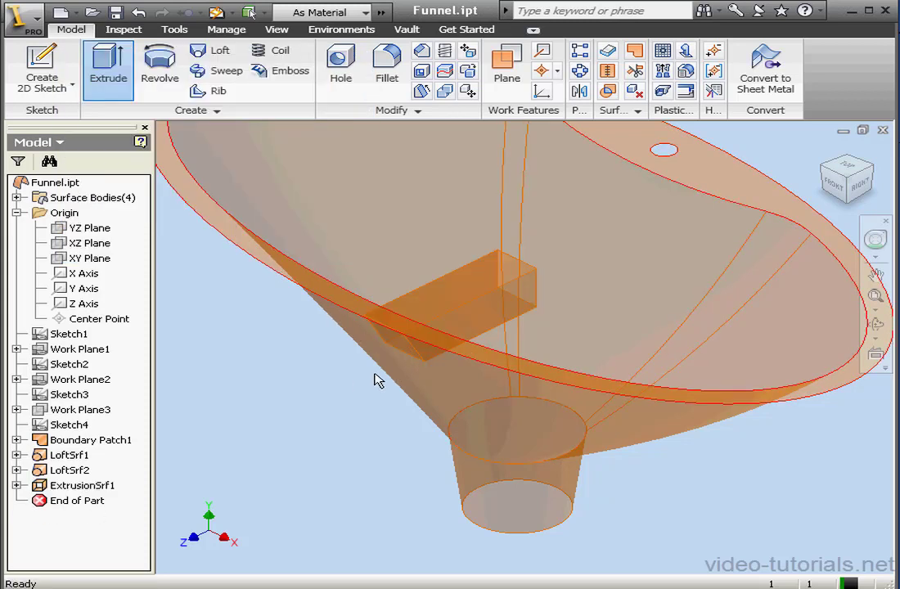
Close the slanted open end of the extruded surface with a boundary patch made from its four edges
scroll(401, 364, up, 5)
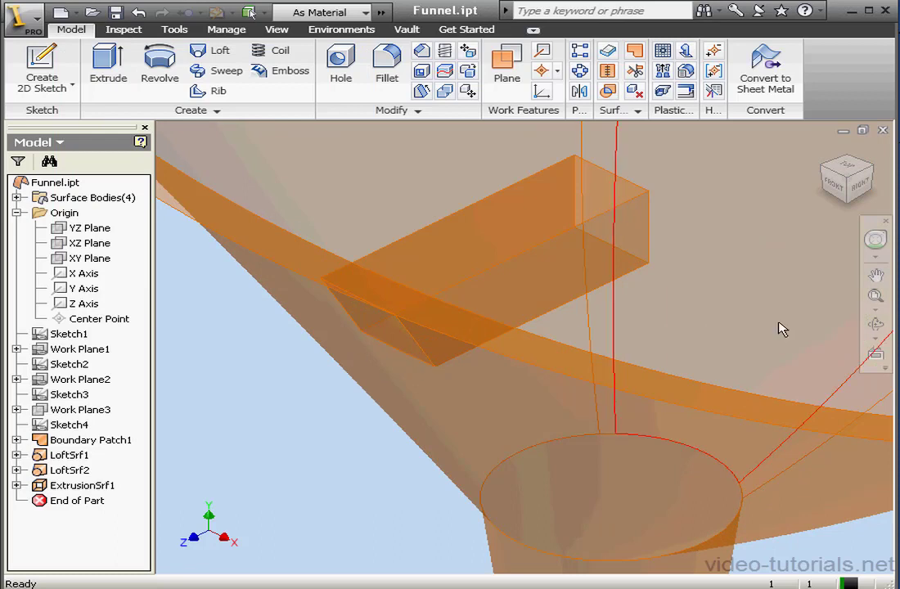
click(875, 324)
drag(482, 356, 480, 335)
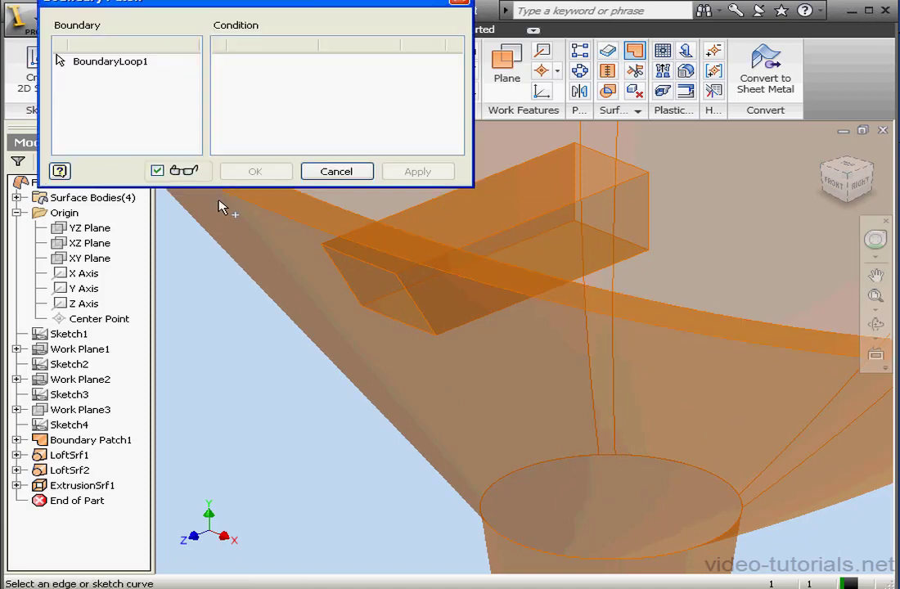
click(343, 280)
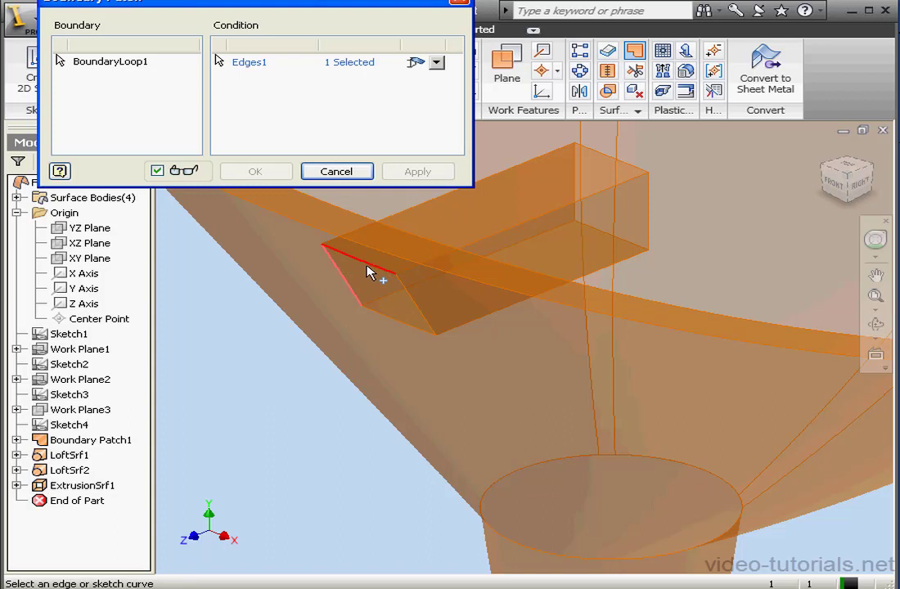
click(369, 272)
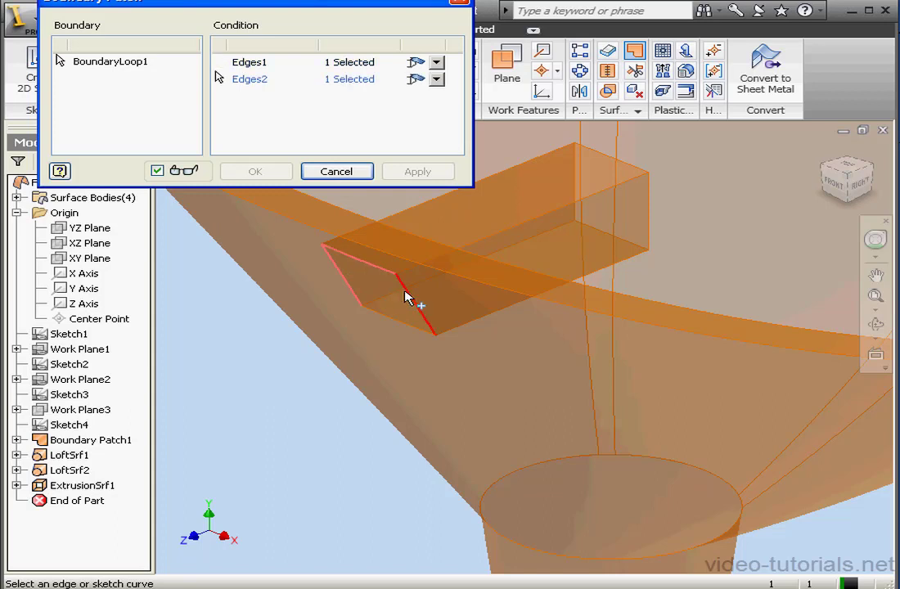
click(408, 297)
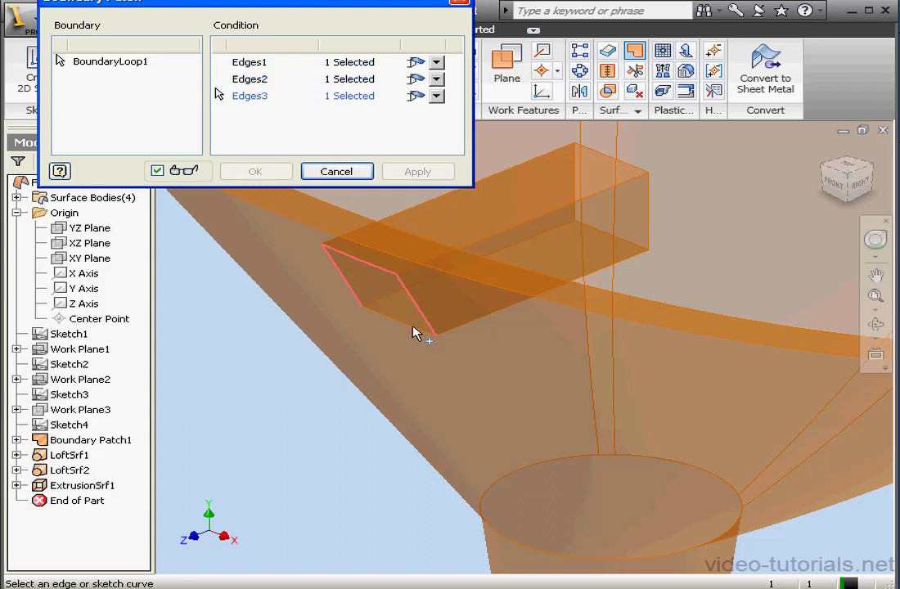
click(413, 326)
click(420, 173)
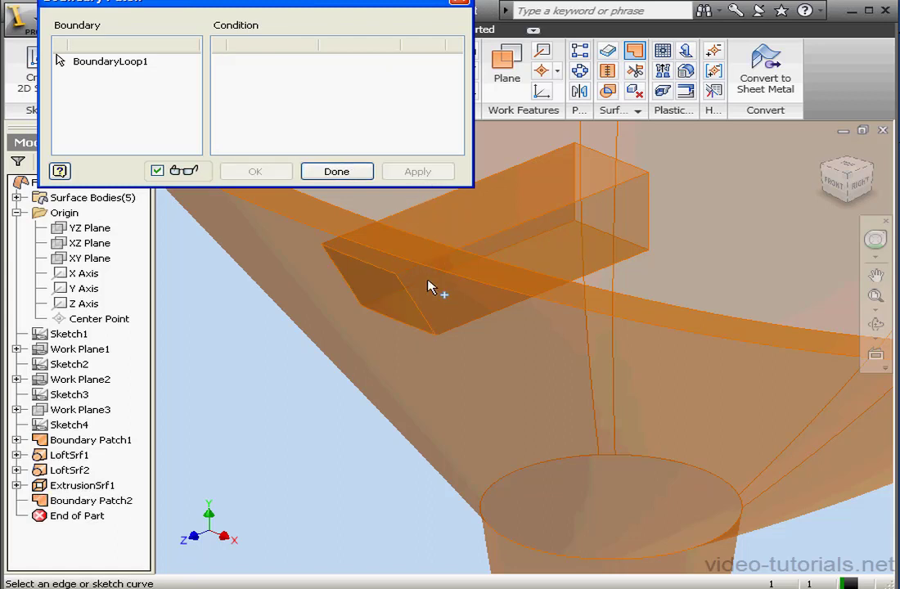
click(353, 173)
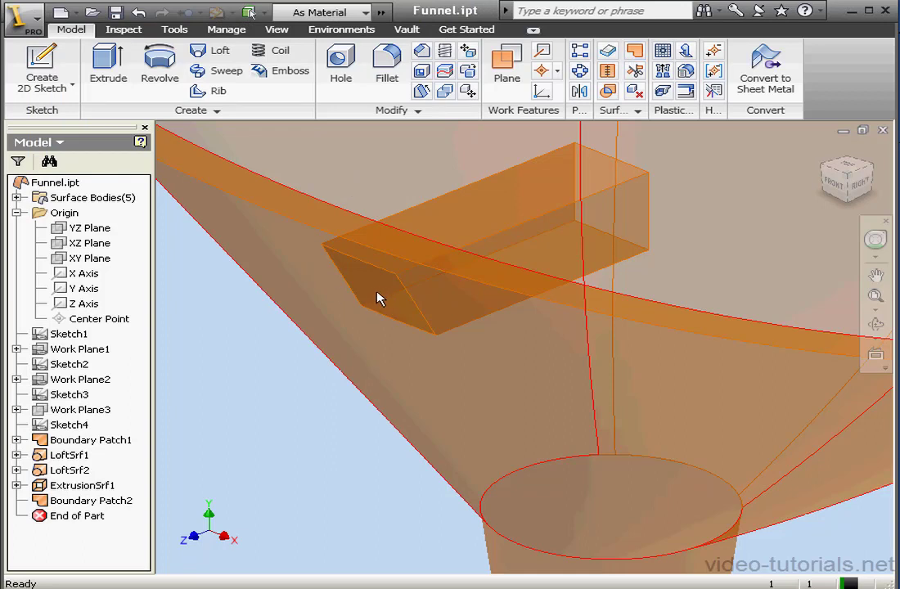
Share Sketch5 from the surface extrusion for reuse by other features
click(16, 485)
click(69, 503)
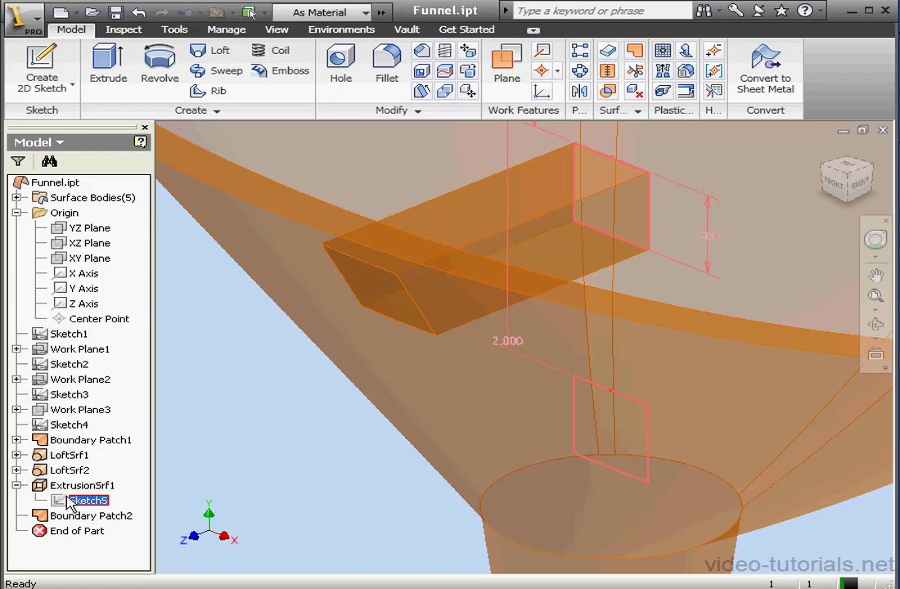
right_click(69, 503)
click(156, 326)
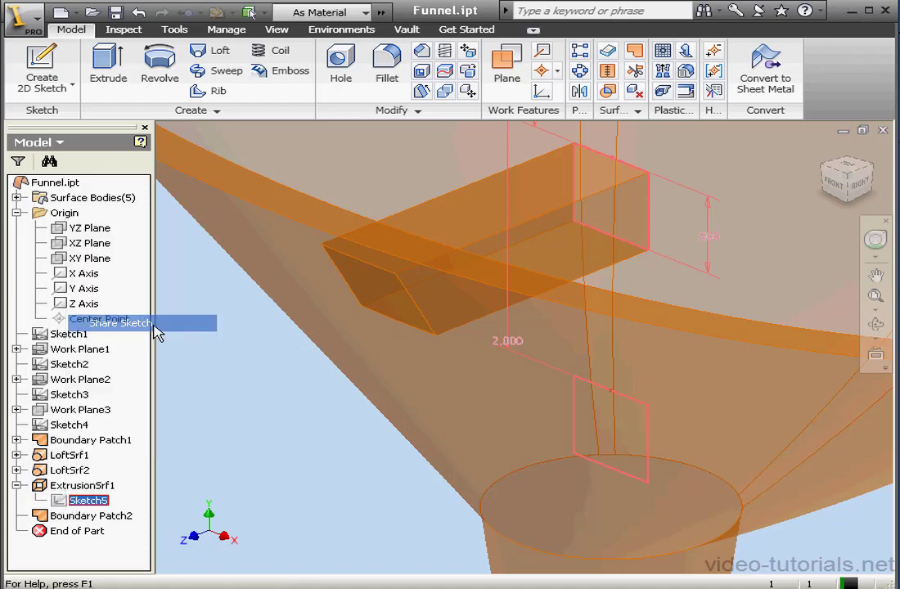
Extrude the lower square as a solid using the To Next extent, terminating at the funnel's lofted cone surface
click(107, 65)
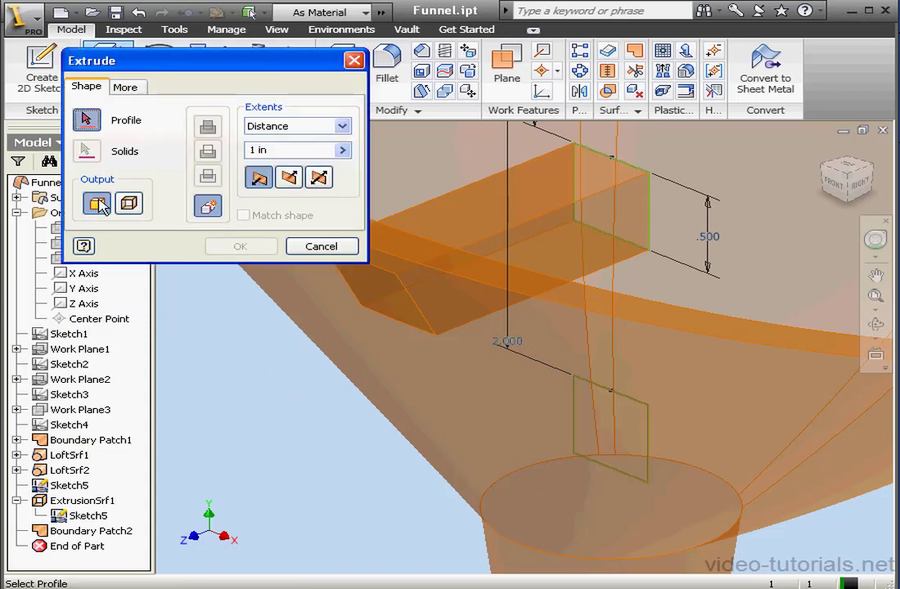
click(638, 467)
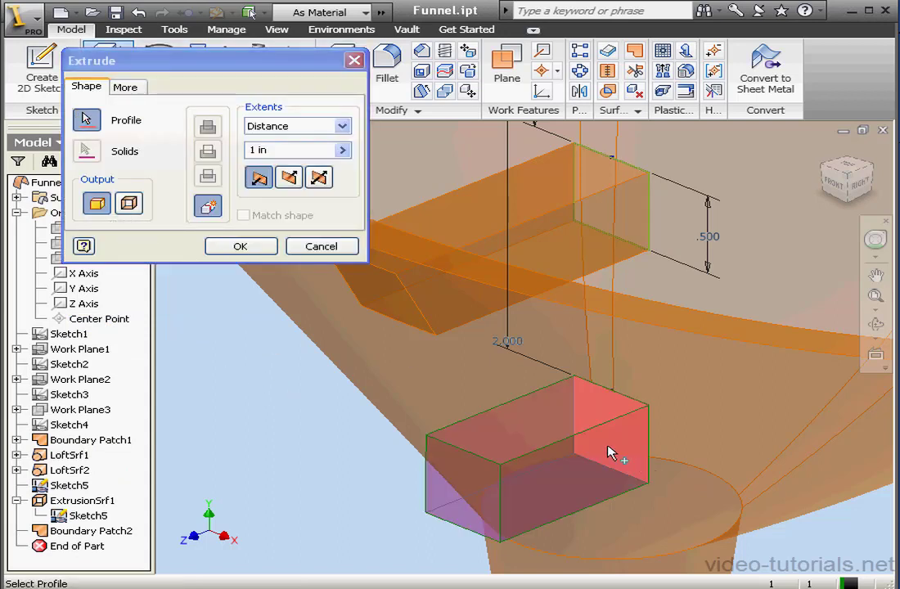
click(342, 126)
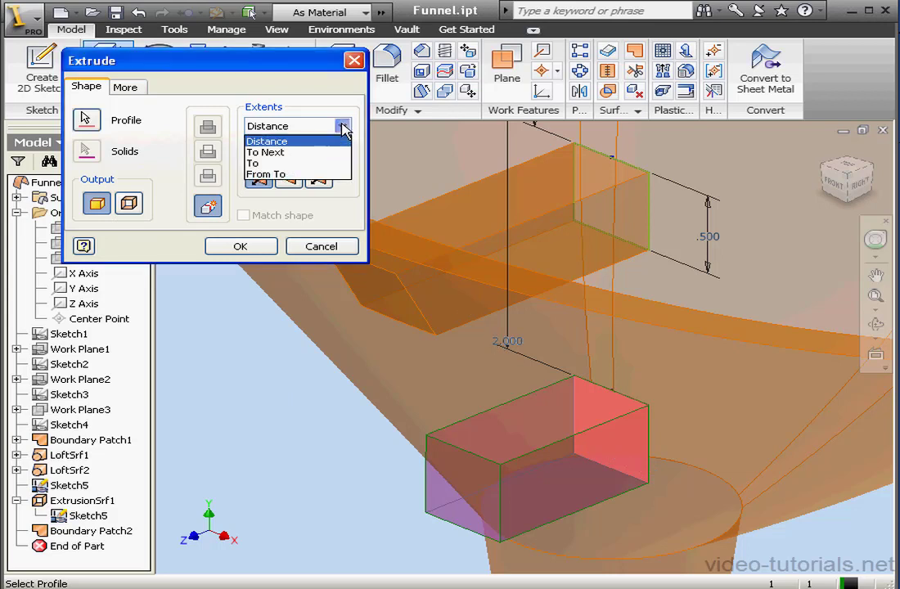
click(316, 152)
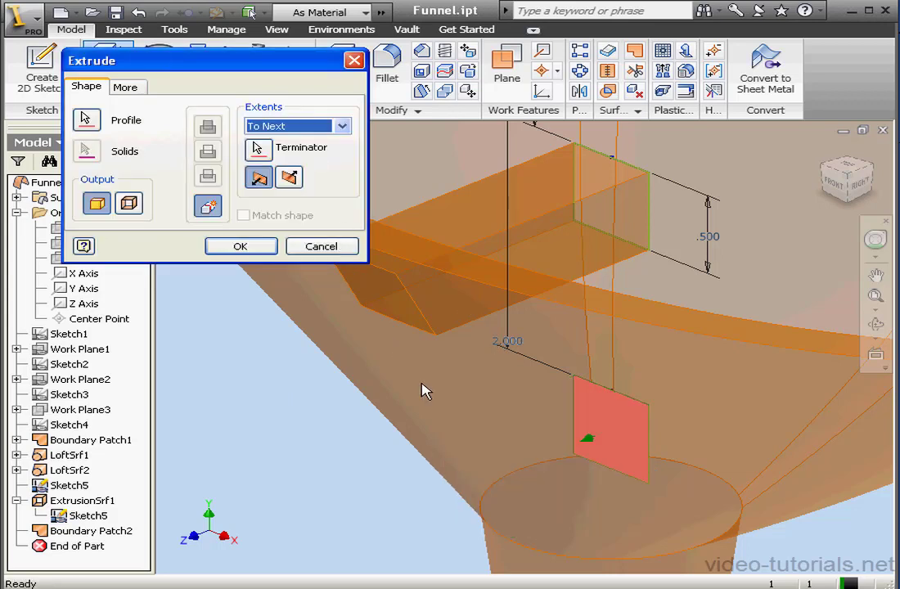
click(259, 149)
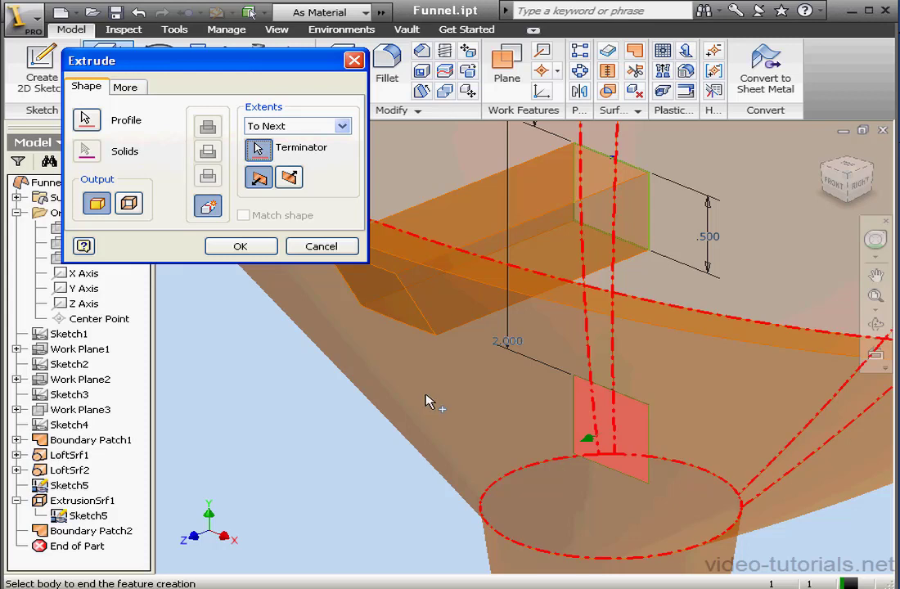
click(454, 399)
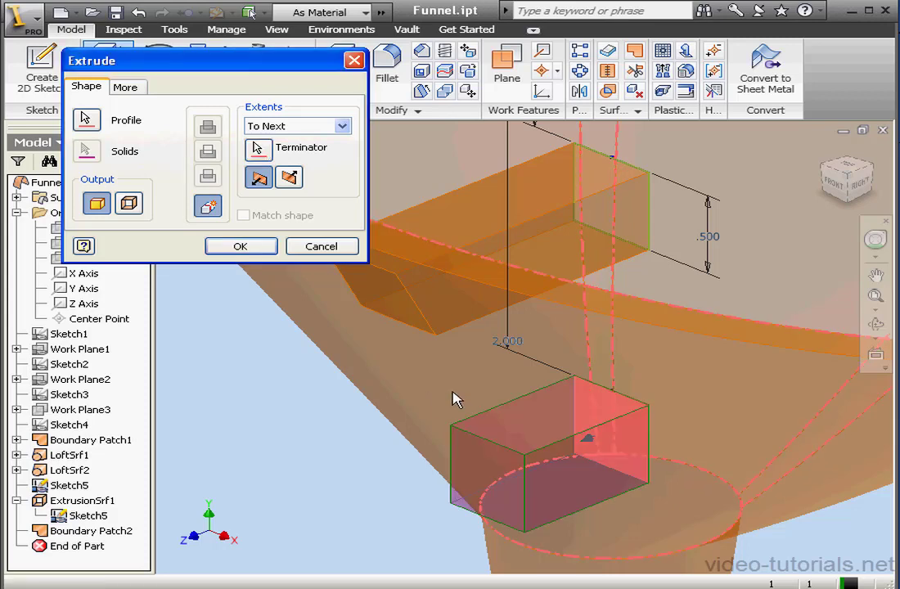
click(240, 245)
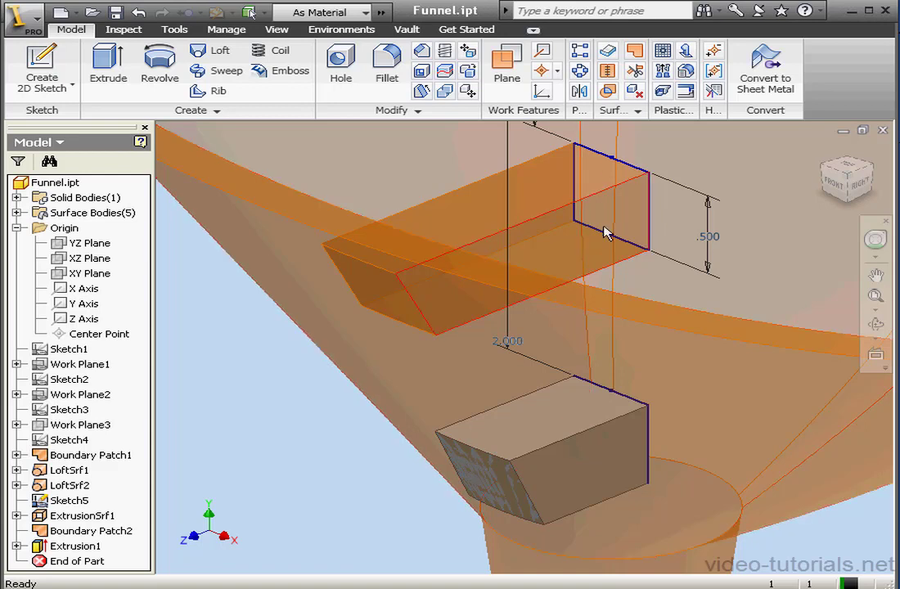
Create an offset surface at distance 0 from the slanted end face of the solid extrusion
click(607, 51)
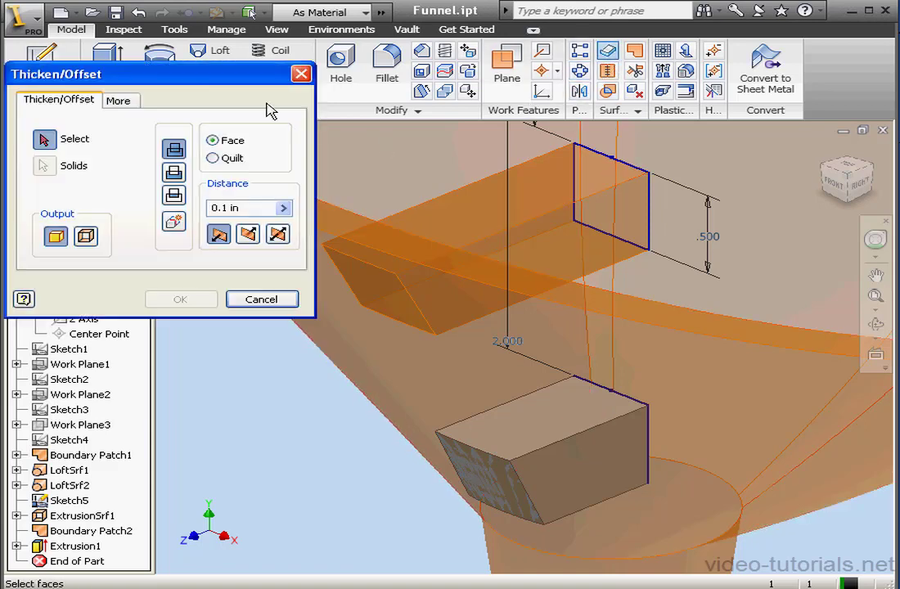
click(85, 236)
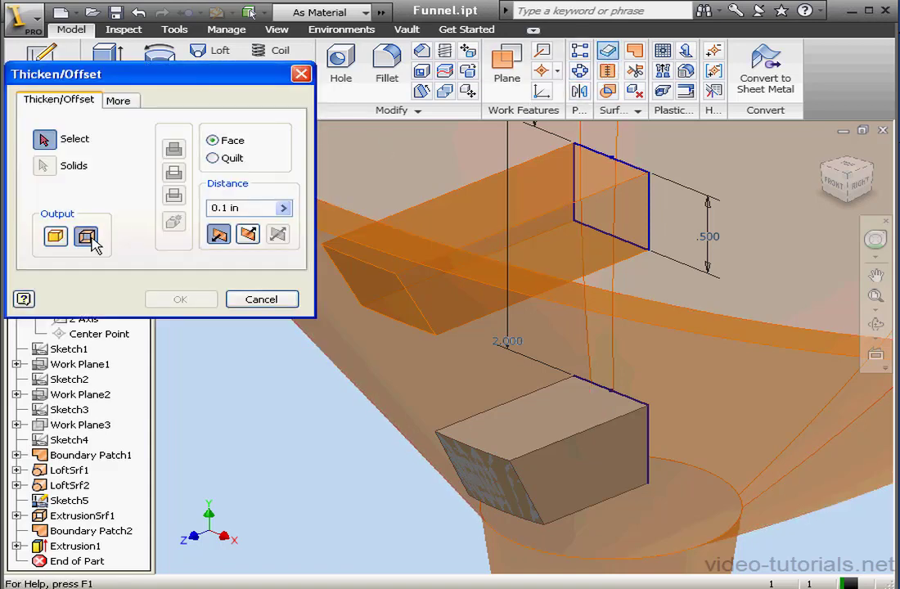
click(241, 207)
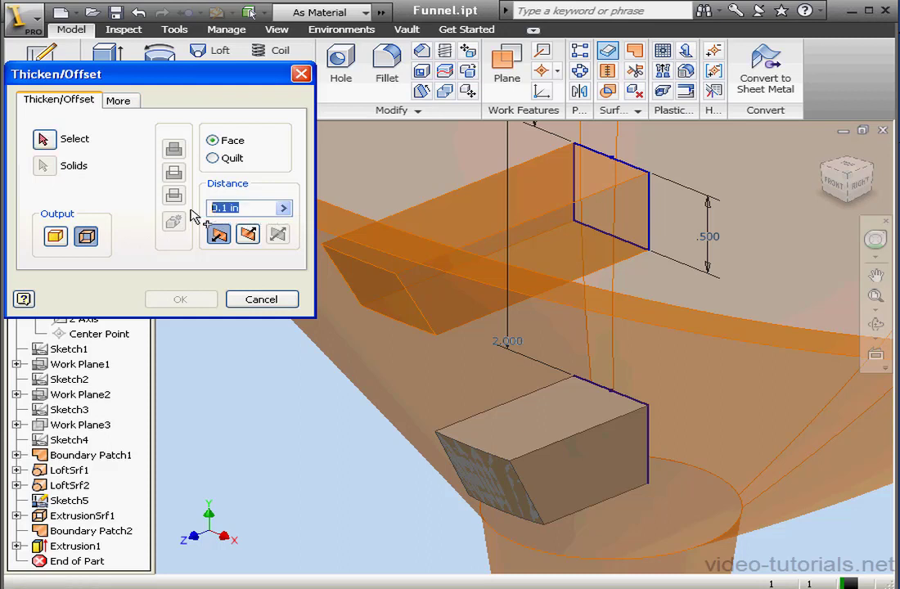
text(0)
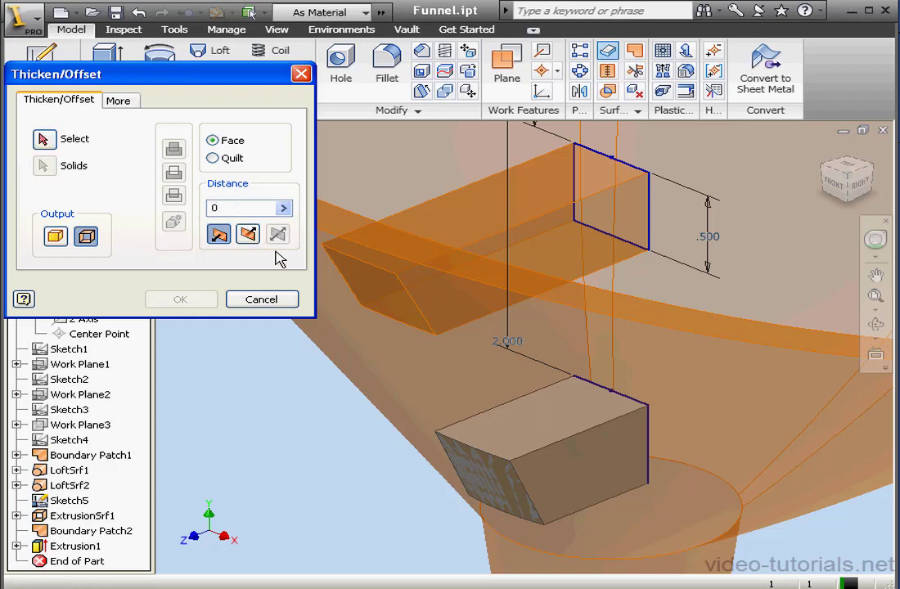
click(44, 140)
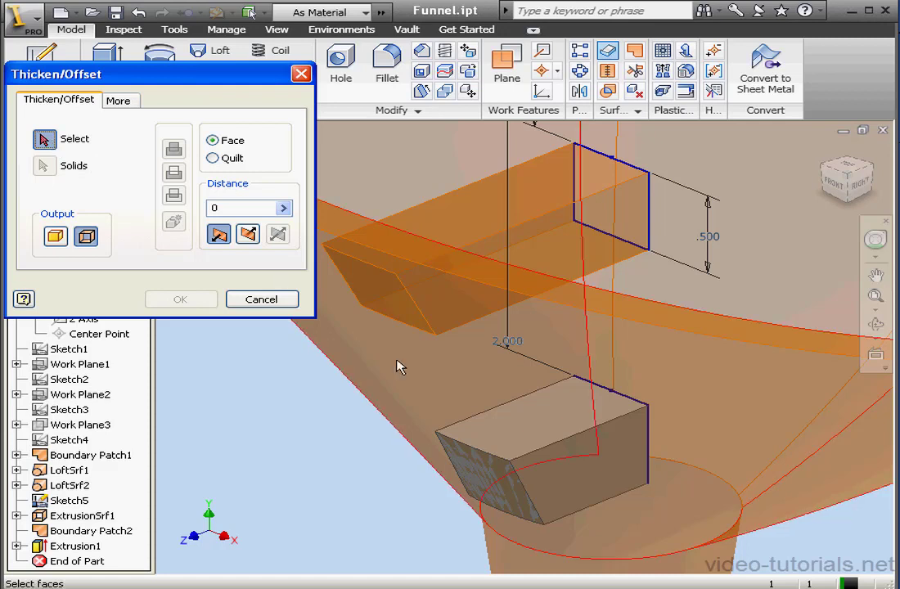
click(481, 476)
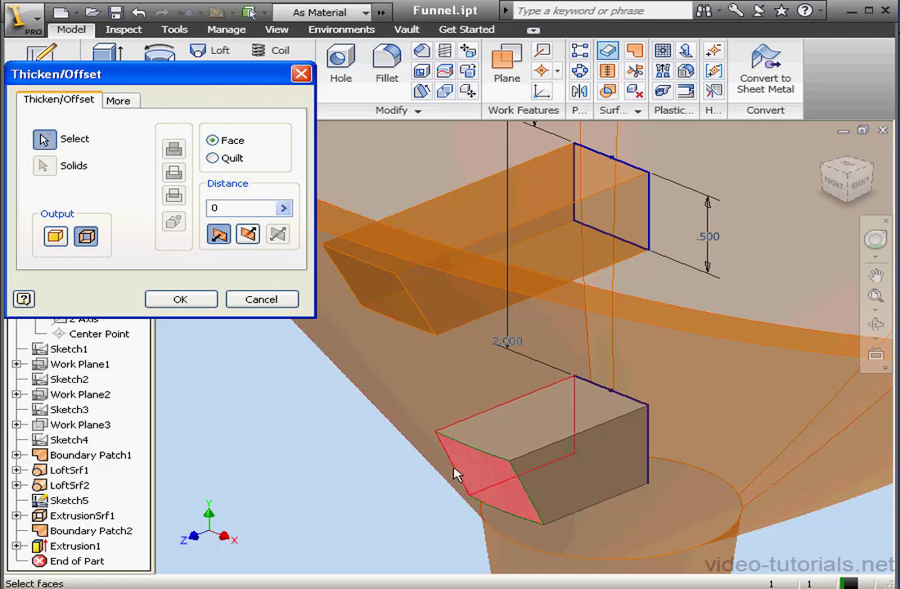
click(181, 299)
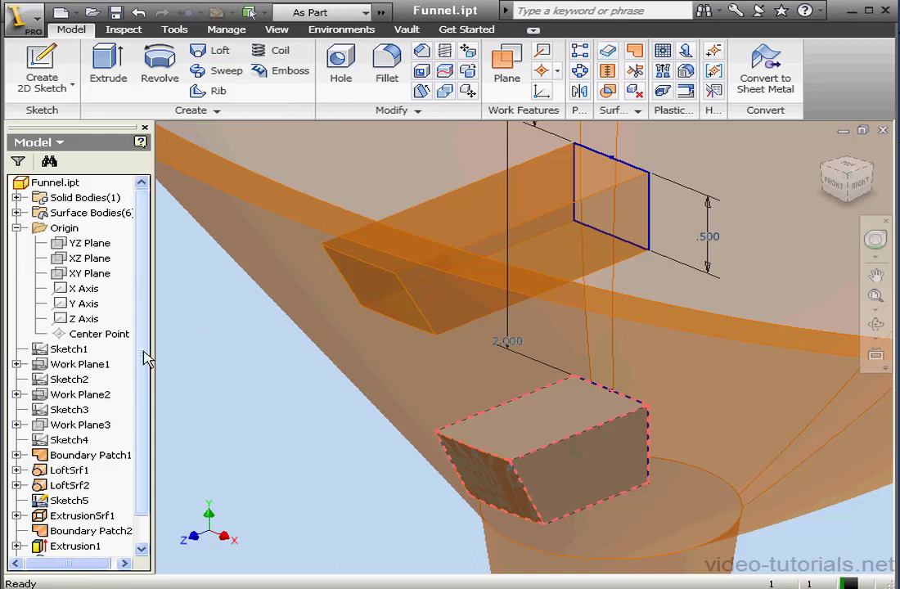
Hide the solid body Solid1
click(16, 197)
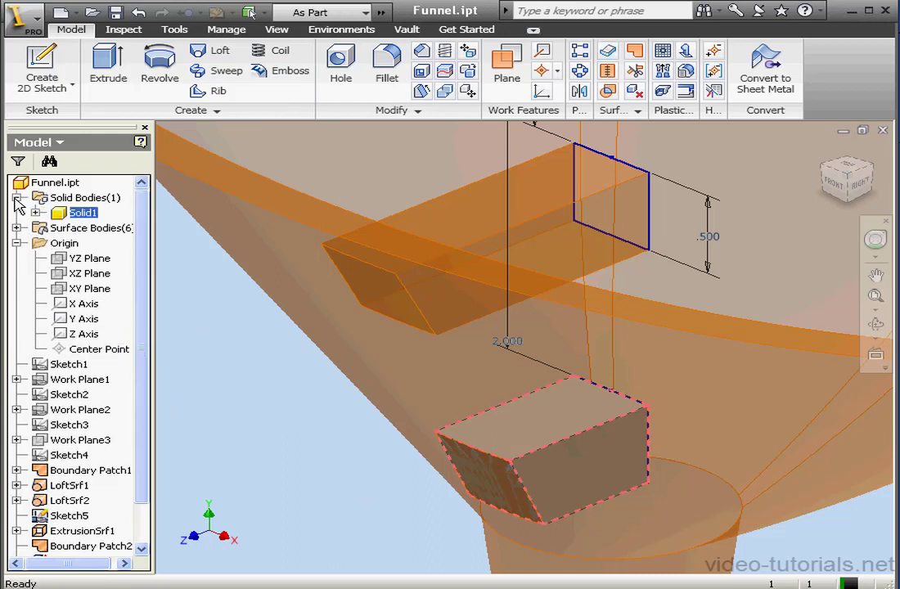
click(63, 214)
right_click(64, 214)
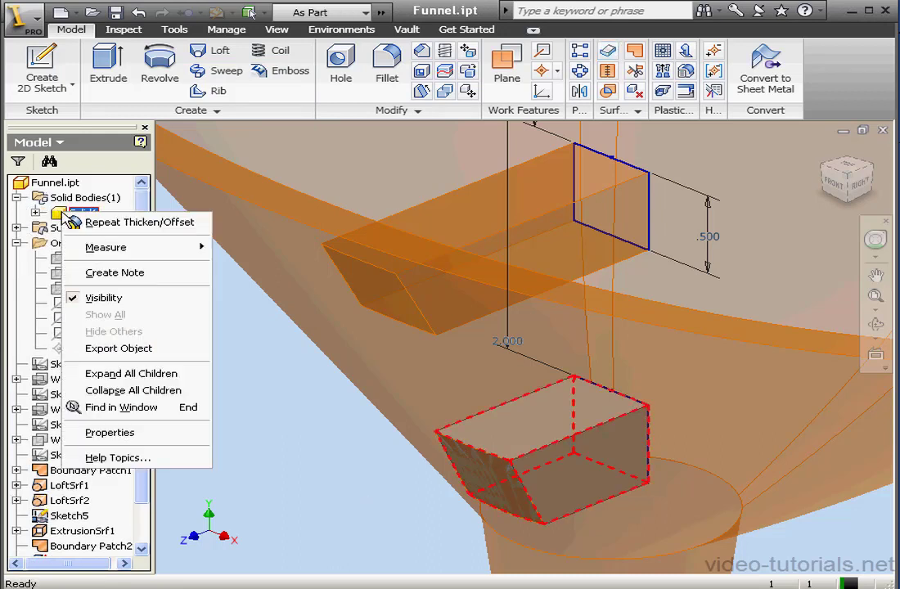
click(125, 300)
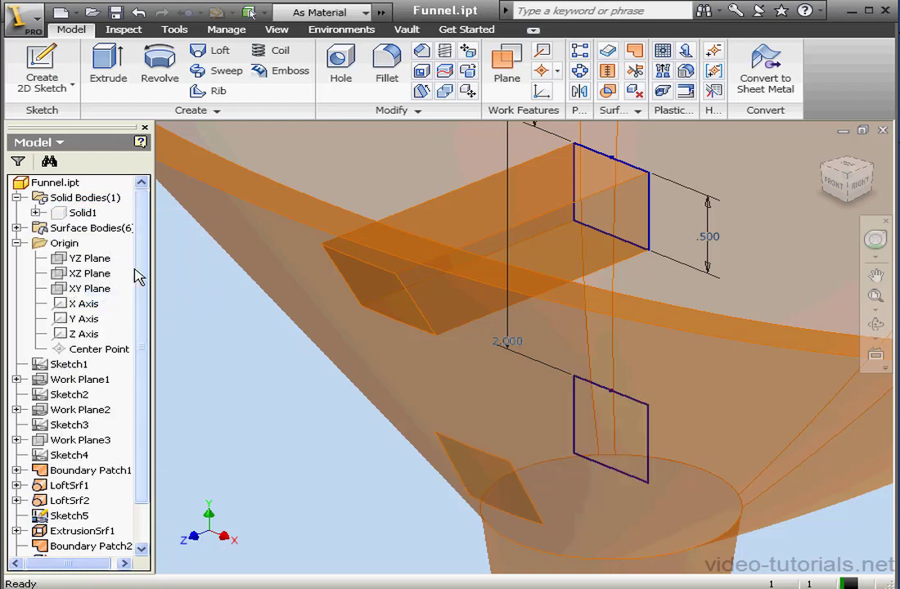
Hide the zero-distance offset surface OffsetSrf1
scroll(139, 302, down, 1)
click(82, 531)
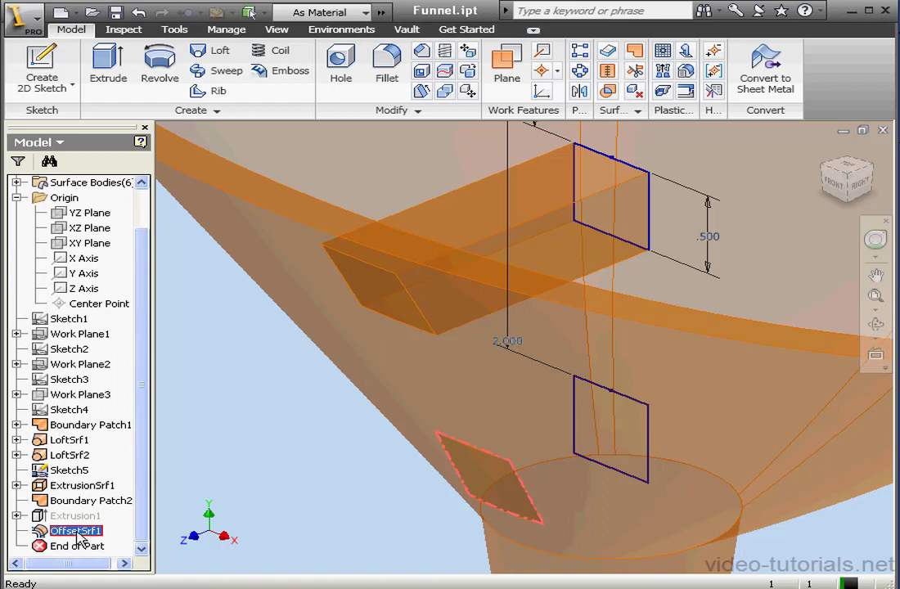
right_click(80, 537)
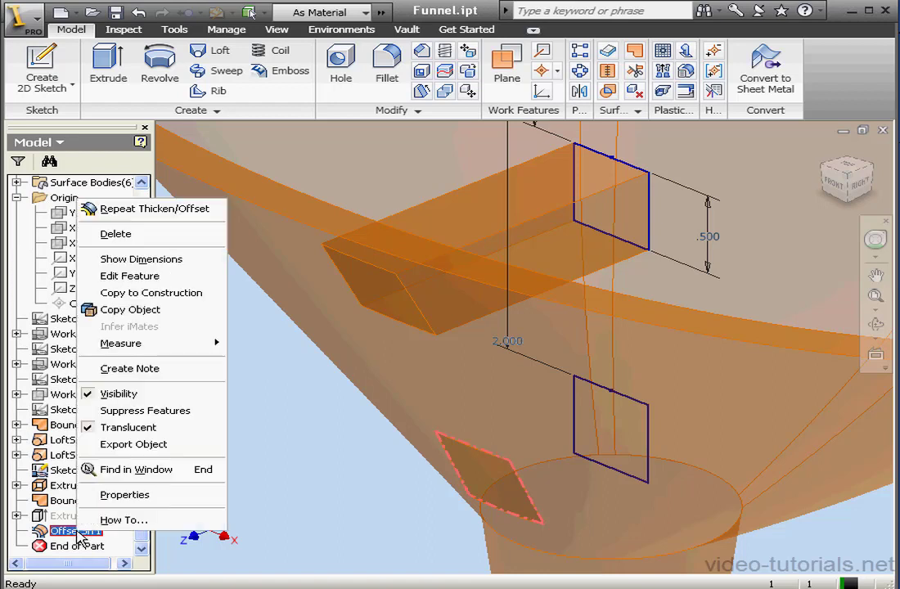
click(121, 395)
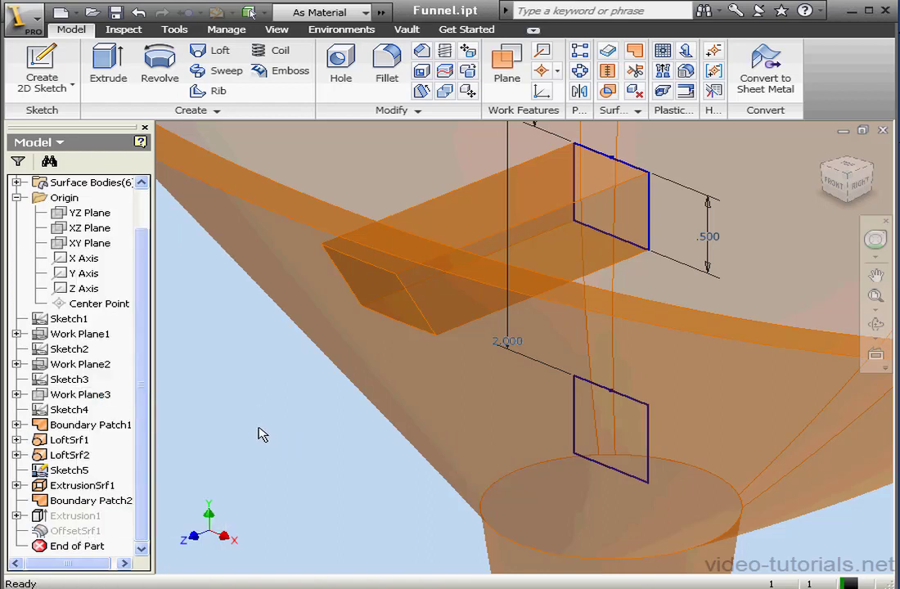
Extrude the lower square as a surface 1.188 in long so that it passes through the funnel's cone wall
click(109, 72)
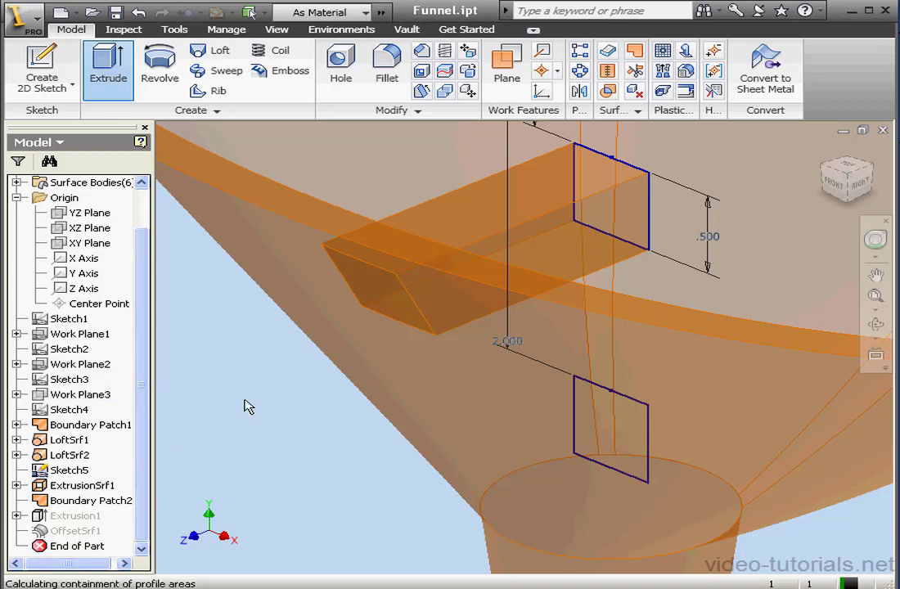
click(127, 209)
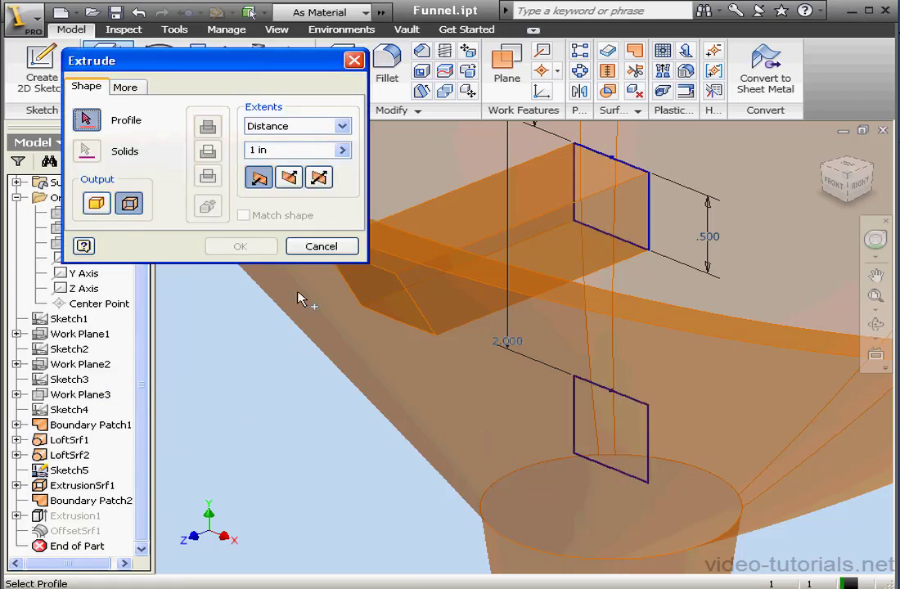
click(648, 435)
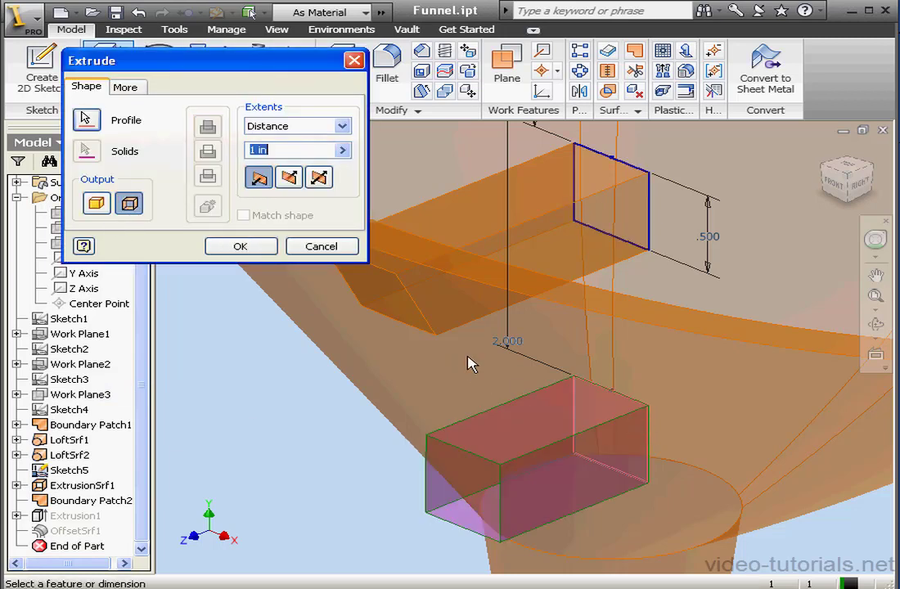
click(857, 193)
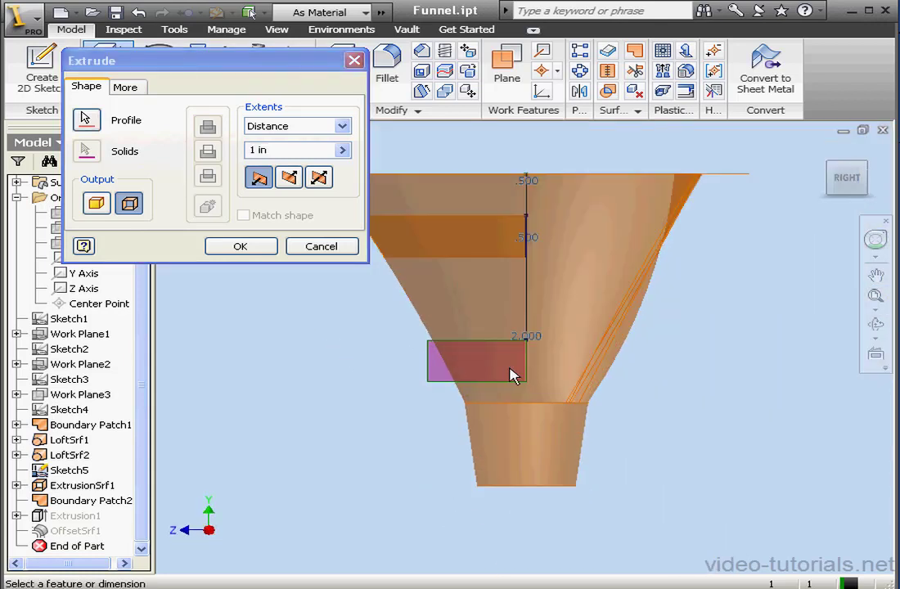
scroll(510, 374, up, 2)
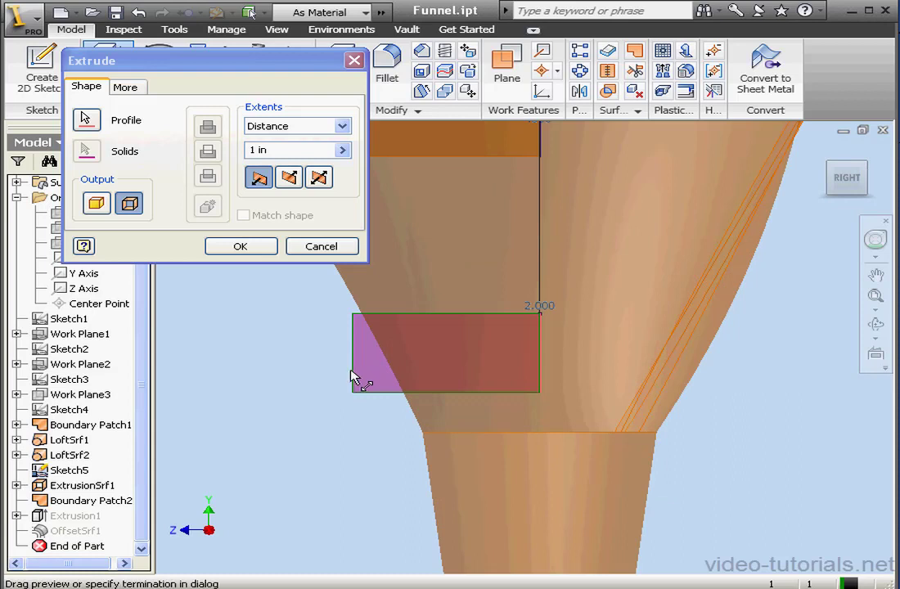
drag(354, 378, 317, 372)
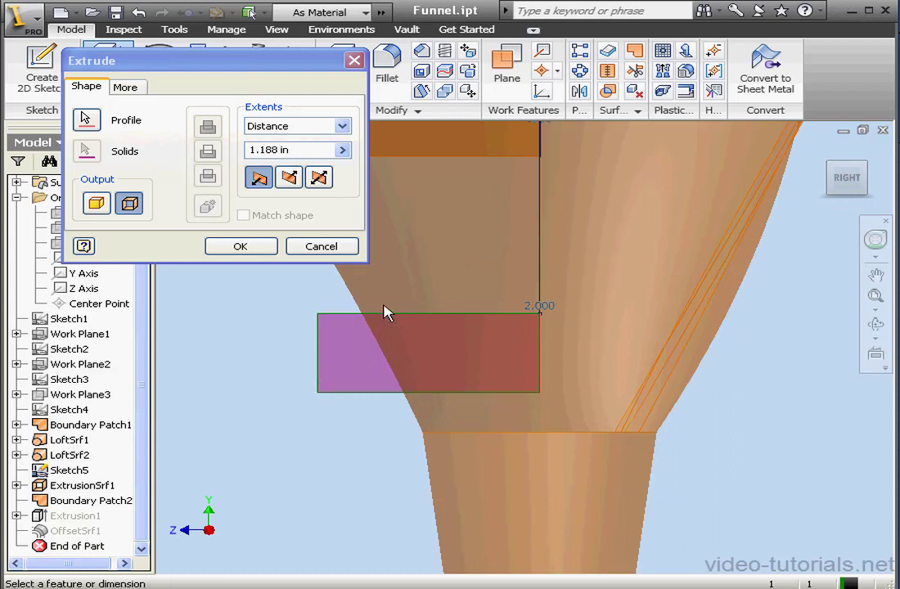
click(260, 248)
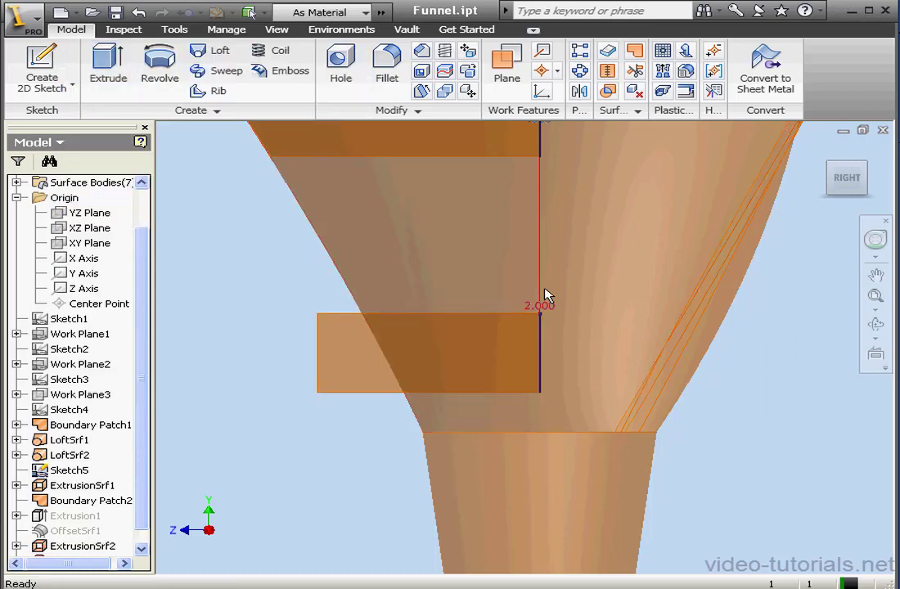
Create an offset surface at distance 0 from the funnel's lofted cone face, with surface output
click(606, 50)
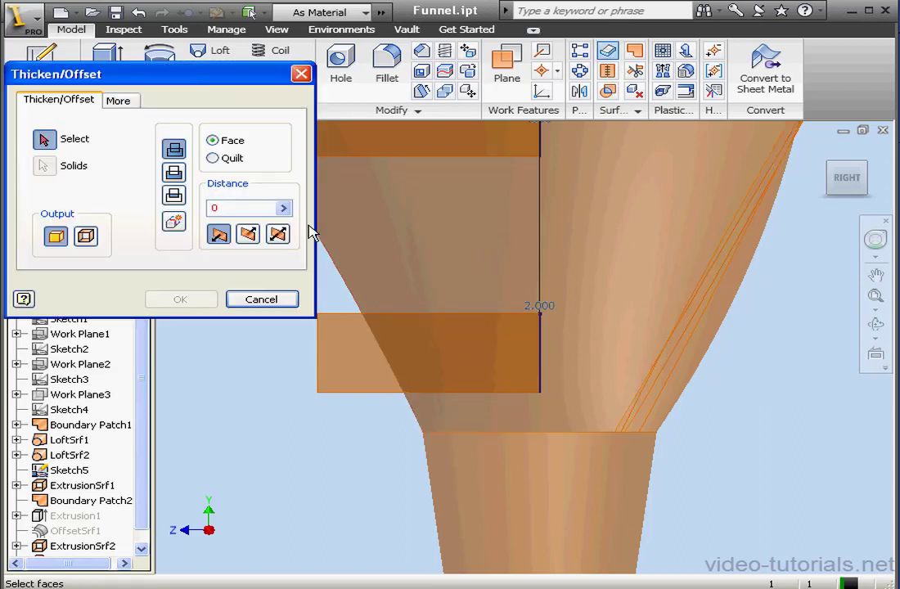
click(86, 237)
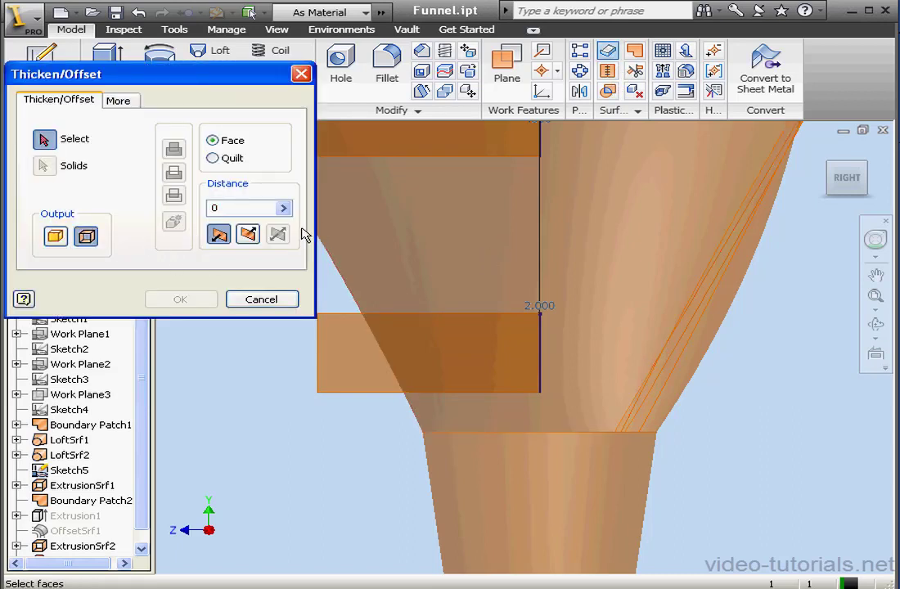
click(505, 255)
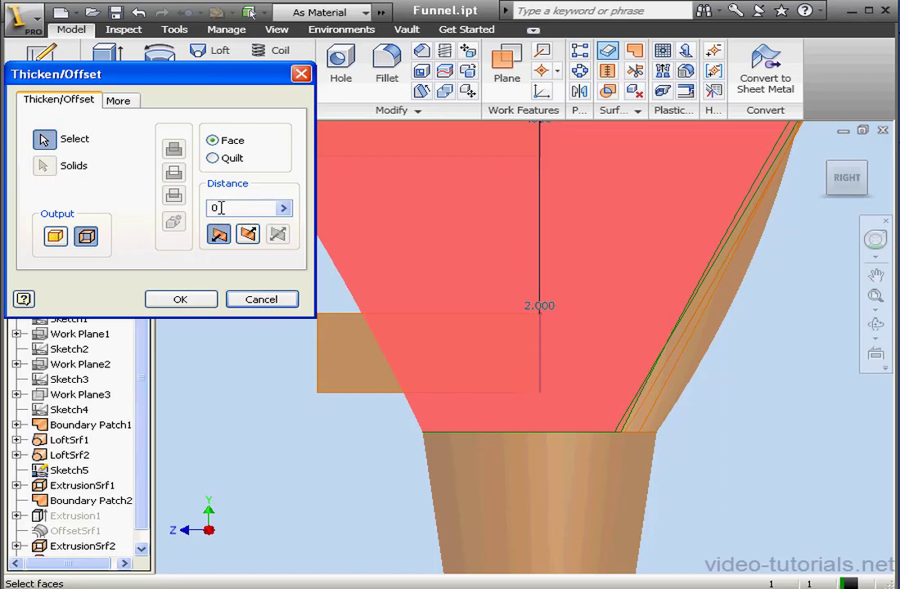
click(194, 298)
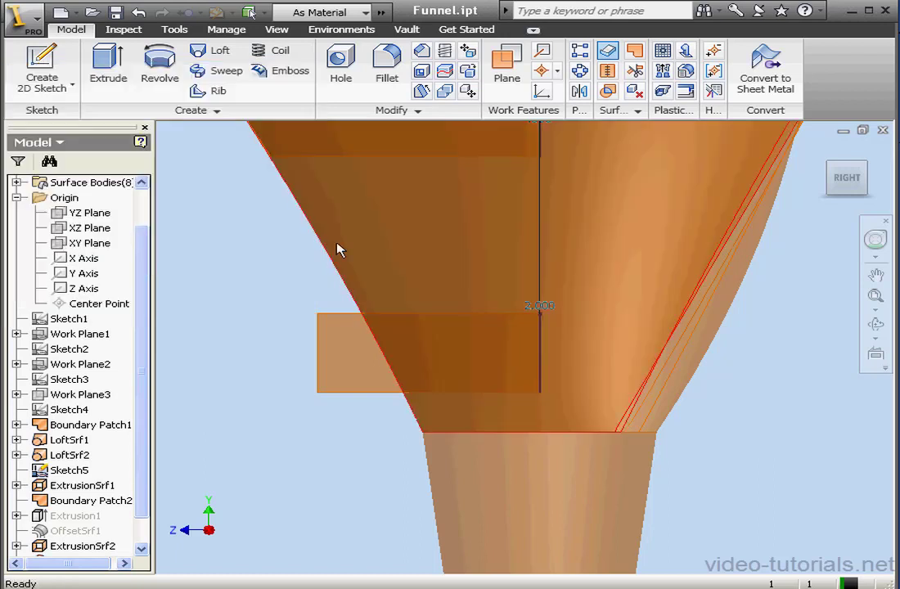
Hide the original lofted cone surface LoftSrf1
click(70, 440)
right_click(69, 440)
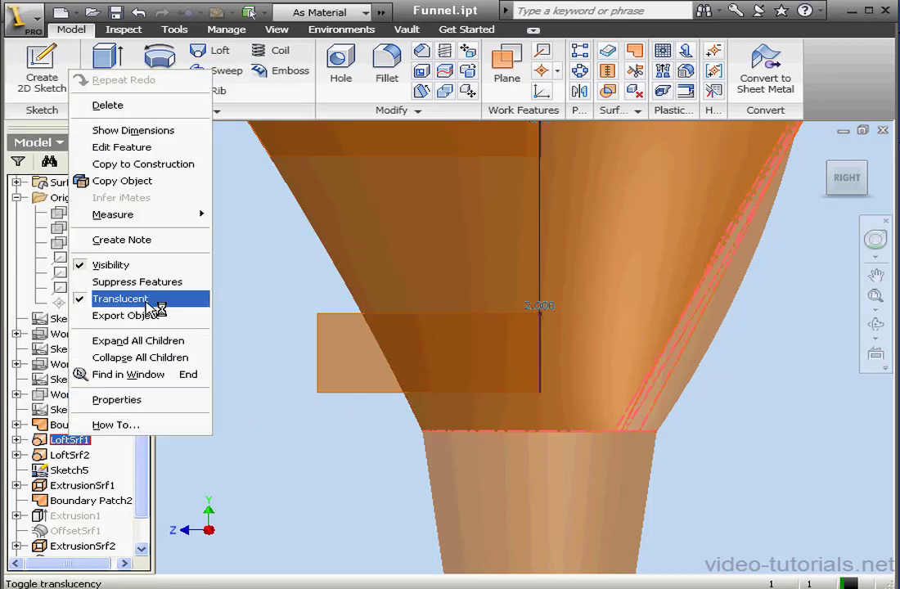
click(131, 263)
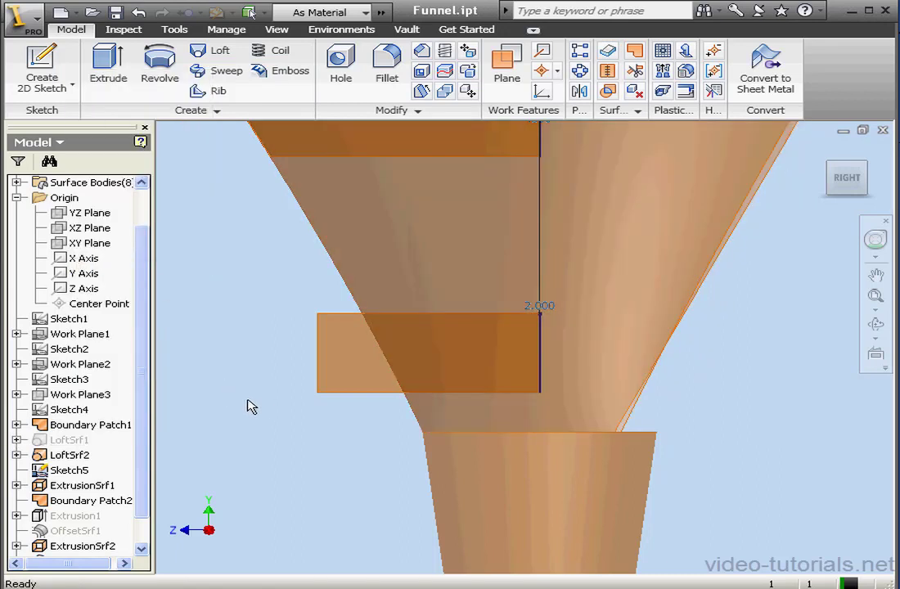
Trim the offset cone surface with the lower square's extruded surface, removing everything outside the square patch
click(635, 70)
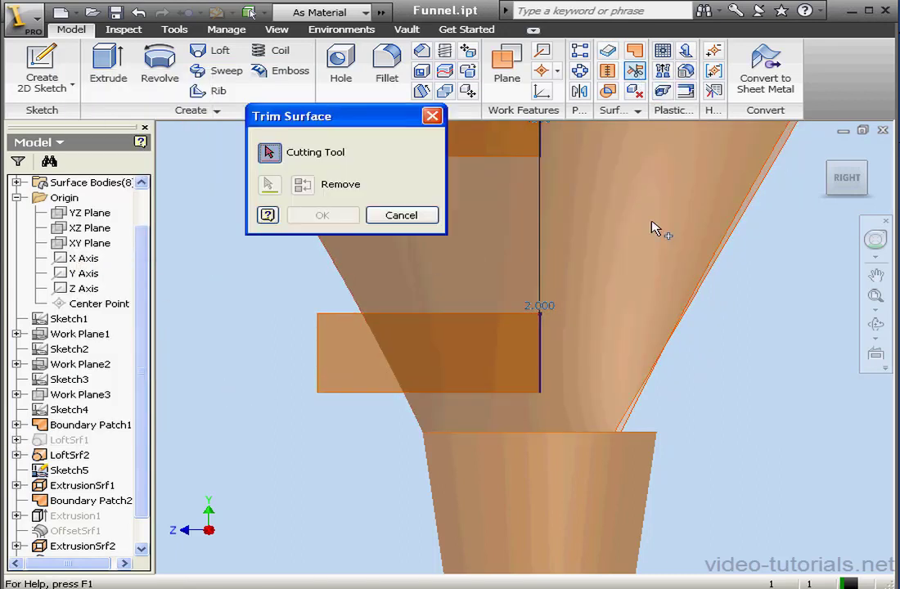
click(350, 384)
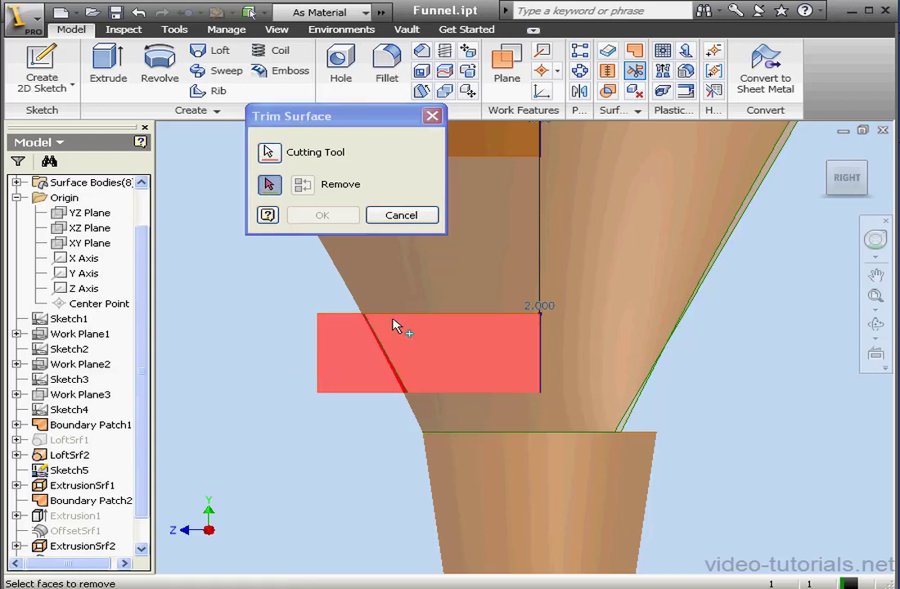
click(648, 256)
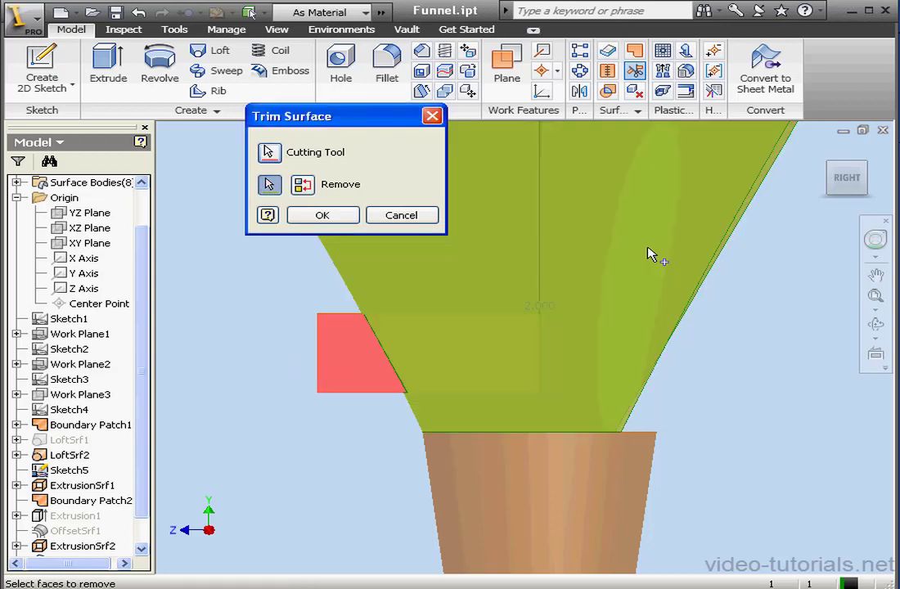
click(323, 215)
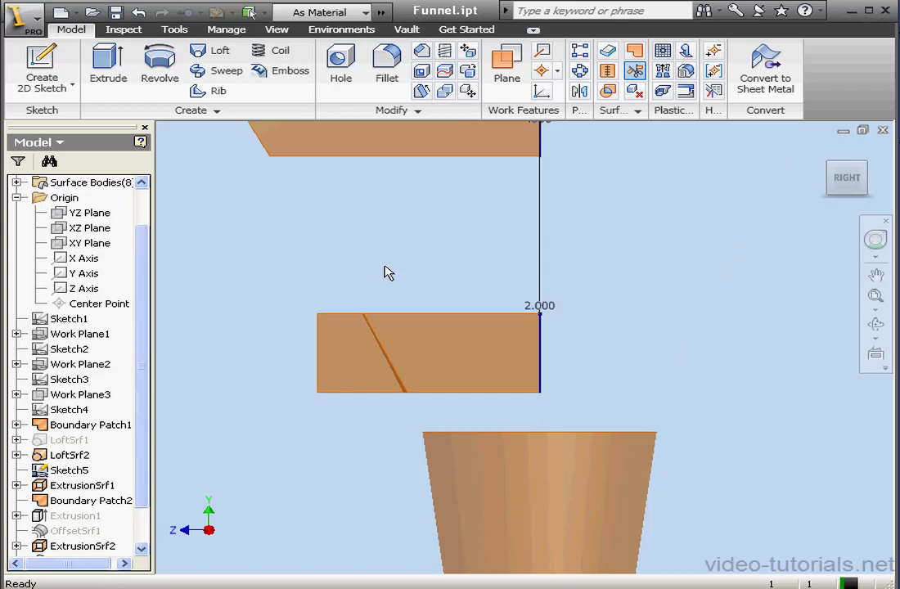
Hide the extruded surface ExtrusionSrf2 that served as the cutting tool
click(876, 326)
drag(503, 345, 604, 374)
key(Escape)
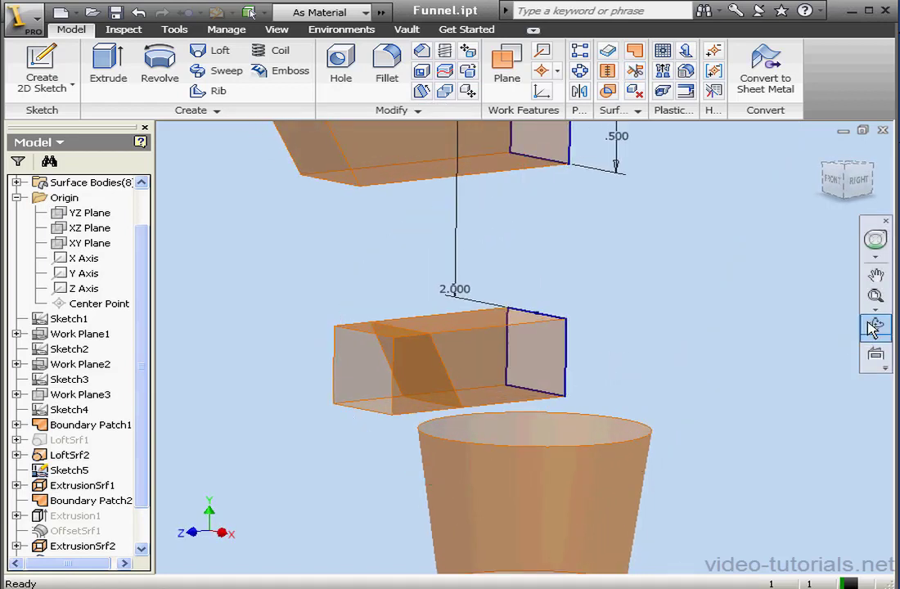
scroll(139, 364, down, 3)
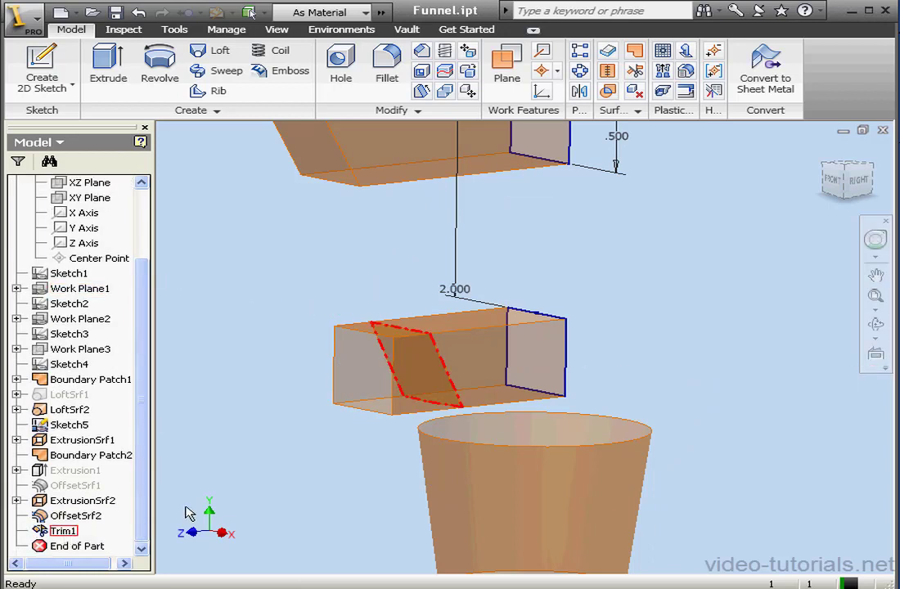
click(93, 500)
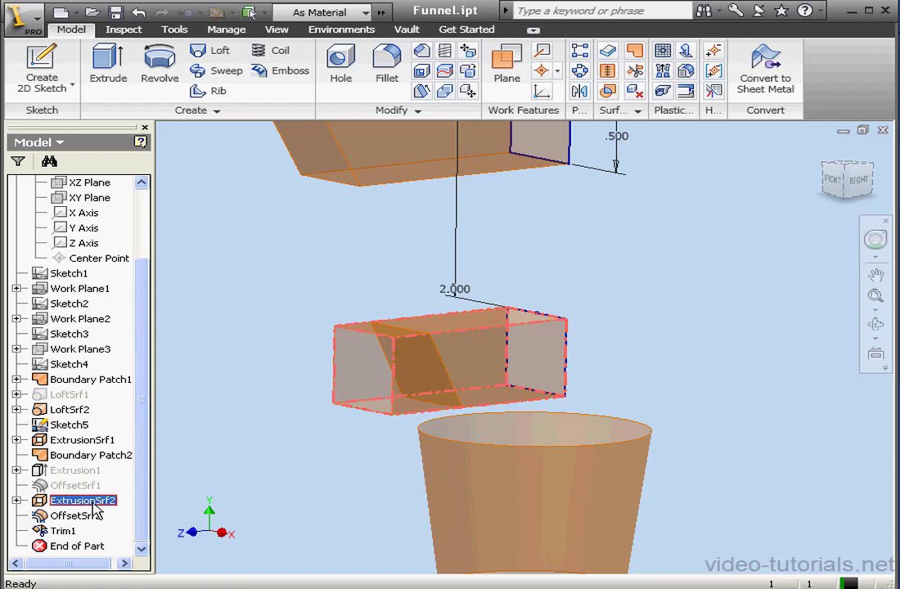
right_click(93, 509)
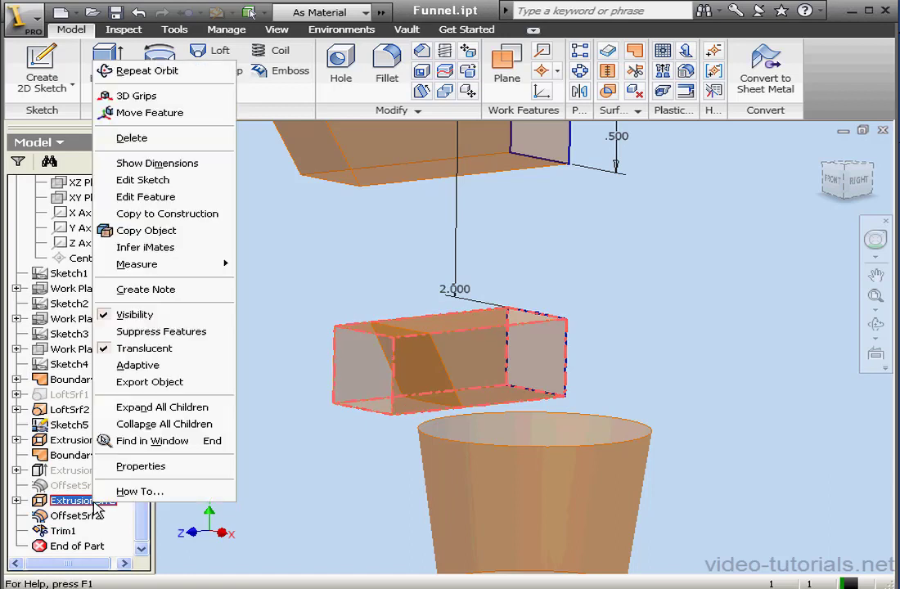
click(168, 316)
Hide the trimmed patch's surface body Srf8 in the Surface Bodies folder
drag(147, 447, 146, 374)
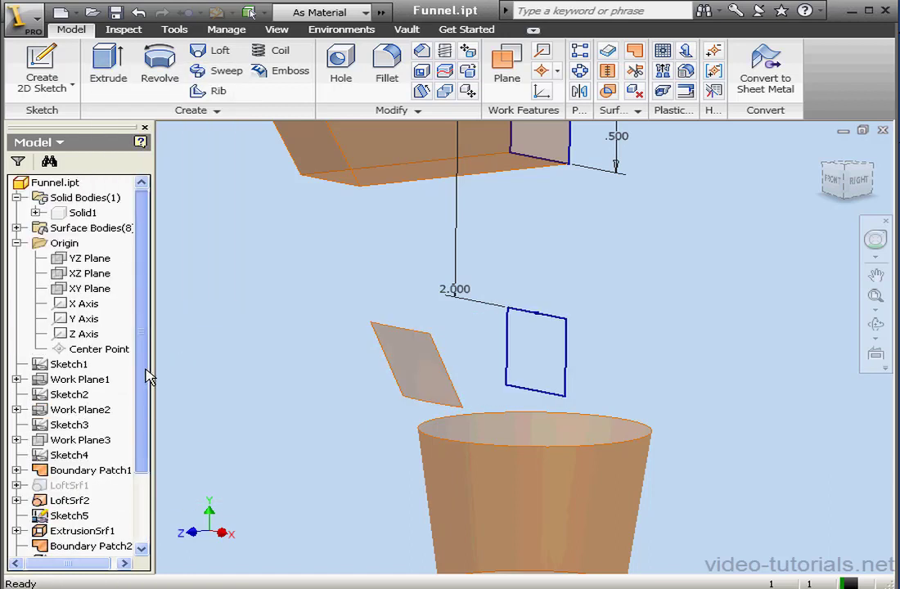
click(16, 228)
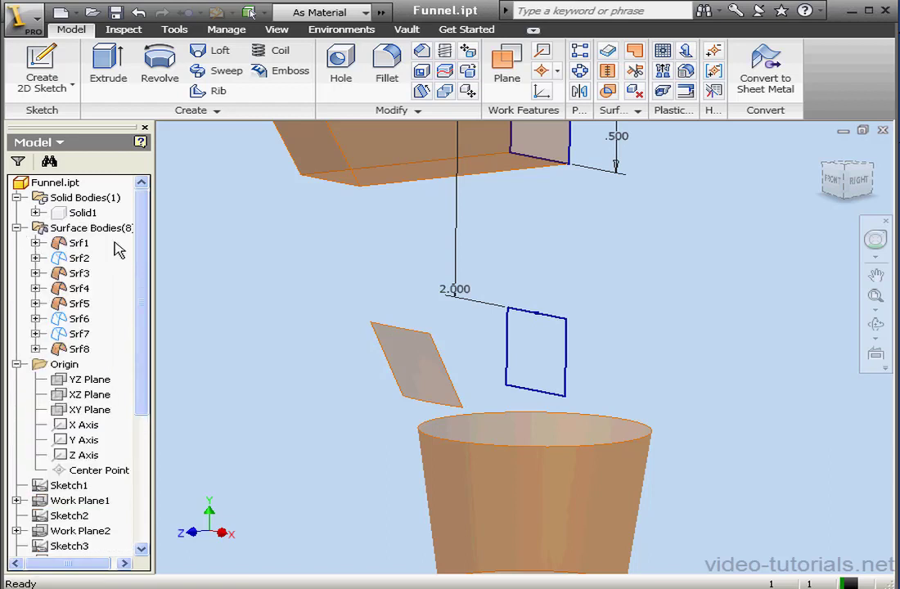
right_click(82, 349)
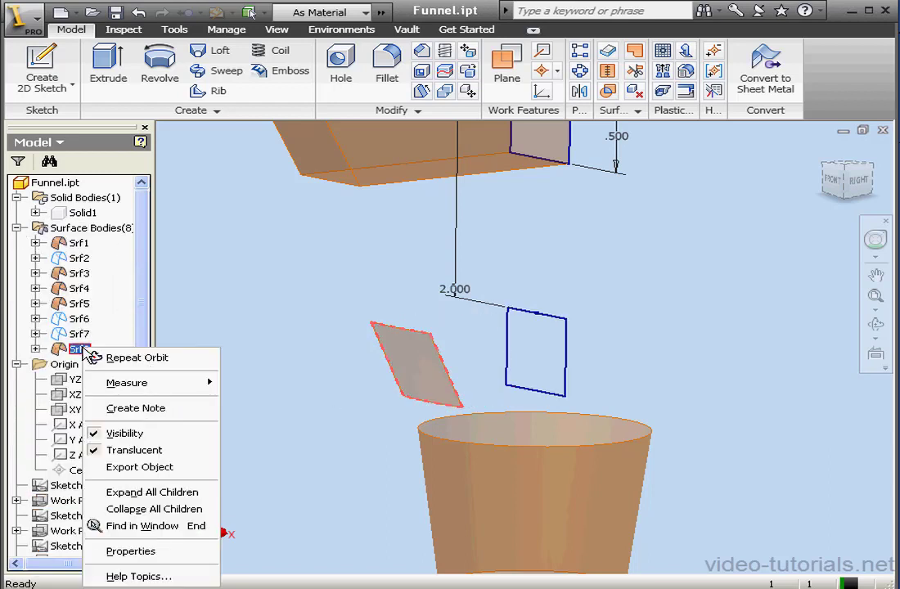
click(155, 433)
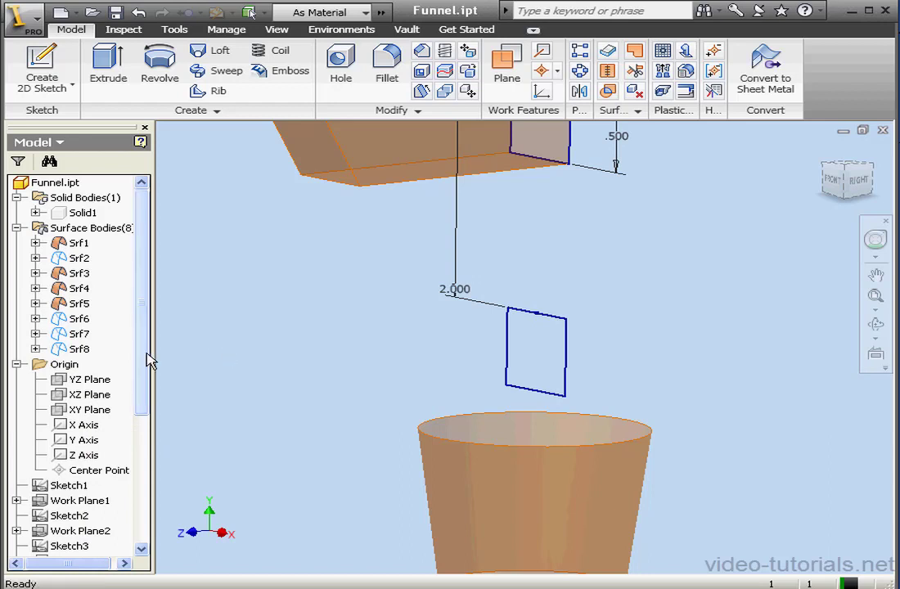
Make the lofted cone surface LoftSrf1 visible again
drag(145, 362, 155, 534)
click(70, 395)
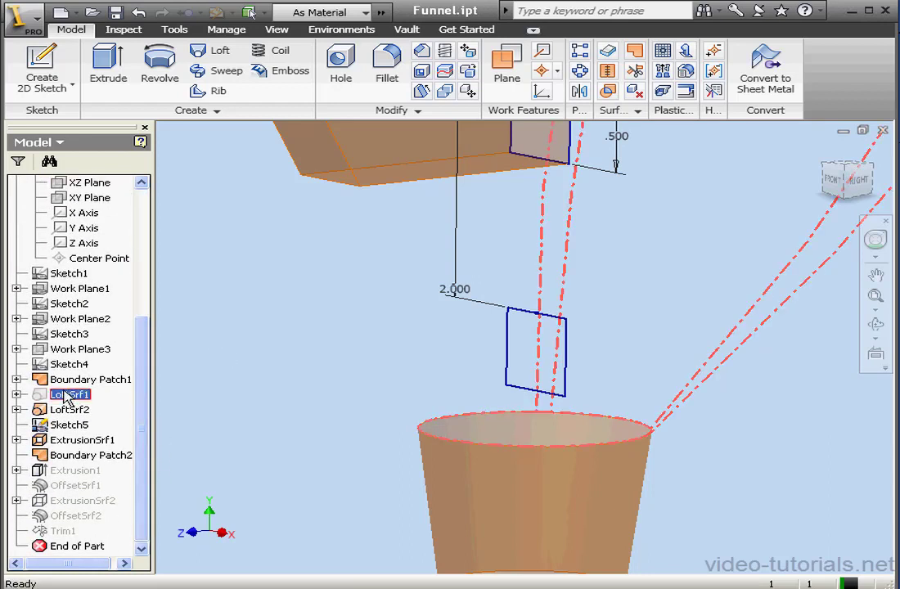
right_click(67, 396)
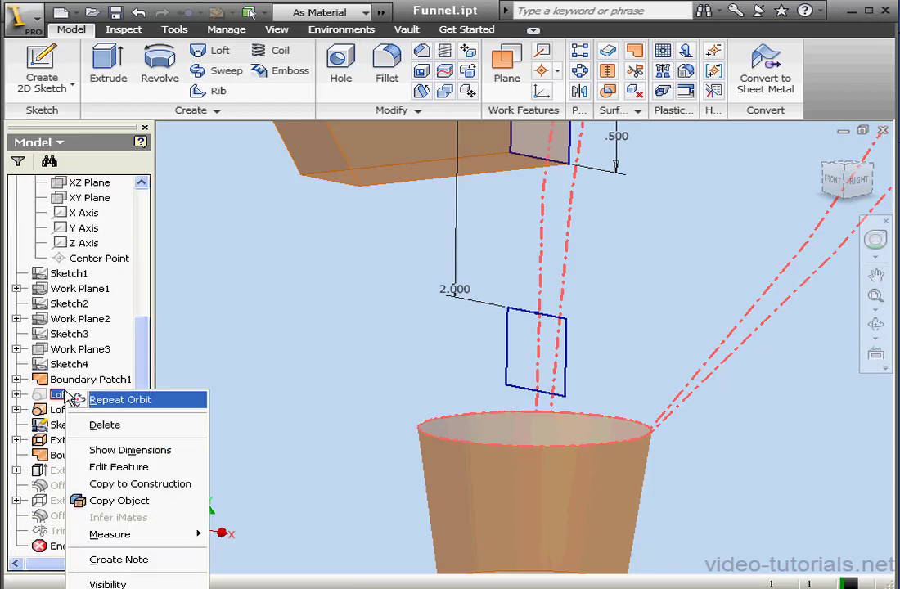
click(123, 579)
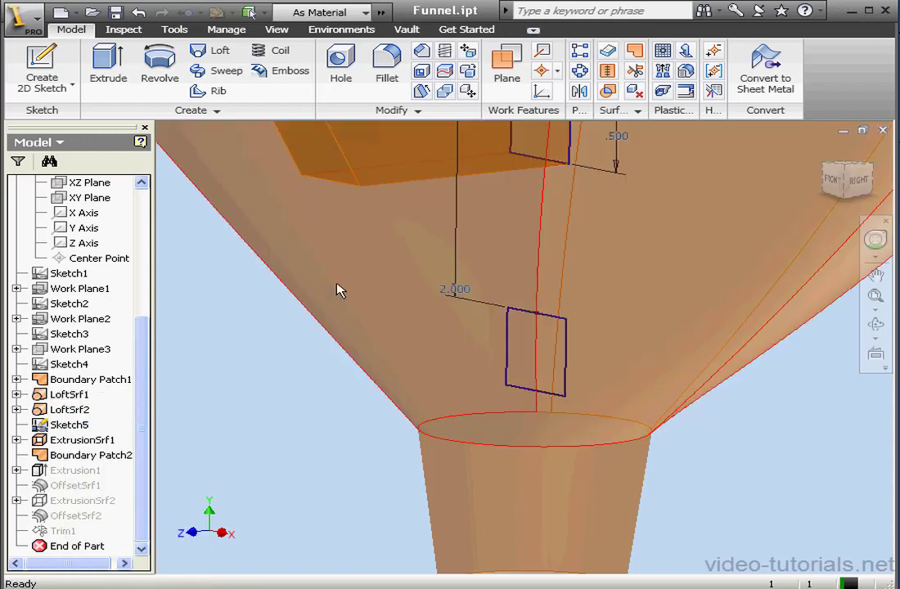
Extrude the lower square as a surface, using To Next extents with the funnel's cone surface as terminator
click(94, 78)
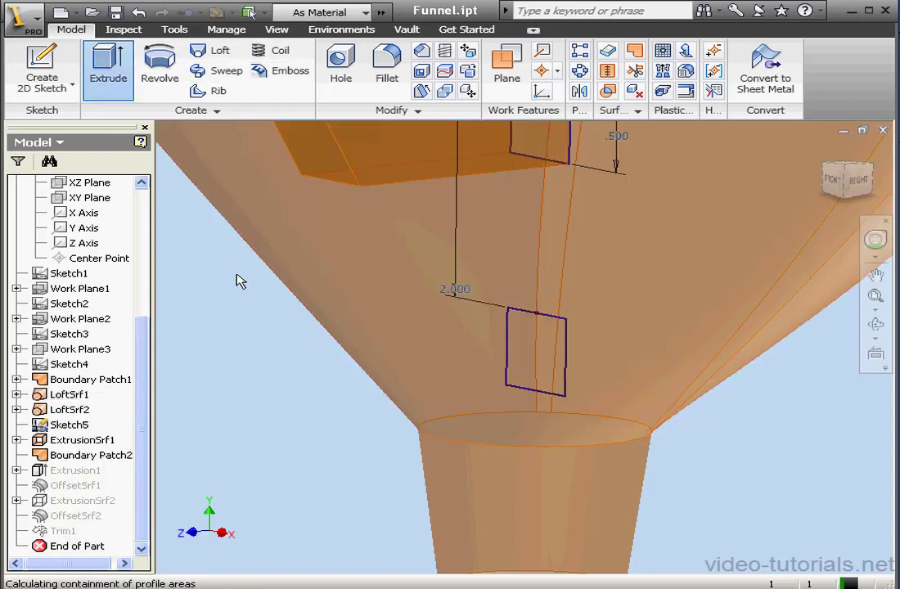
click(130, 203)
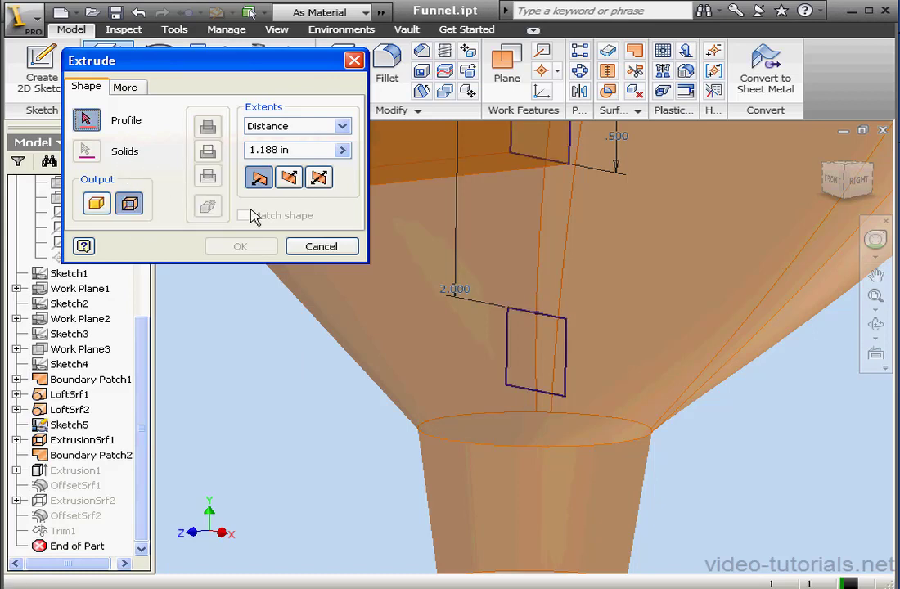
click(570, 367)
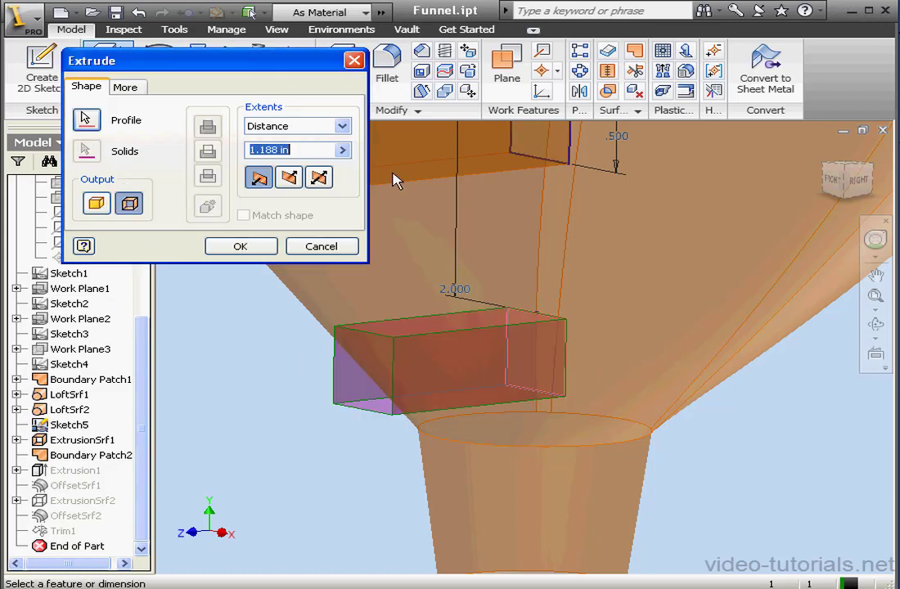
click(342, 126)
click(311, 151)
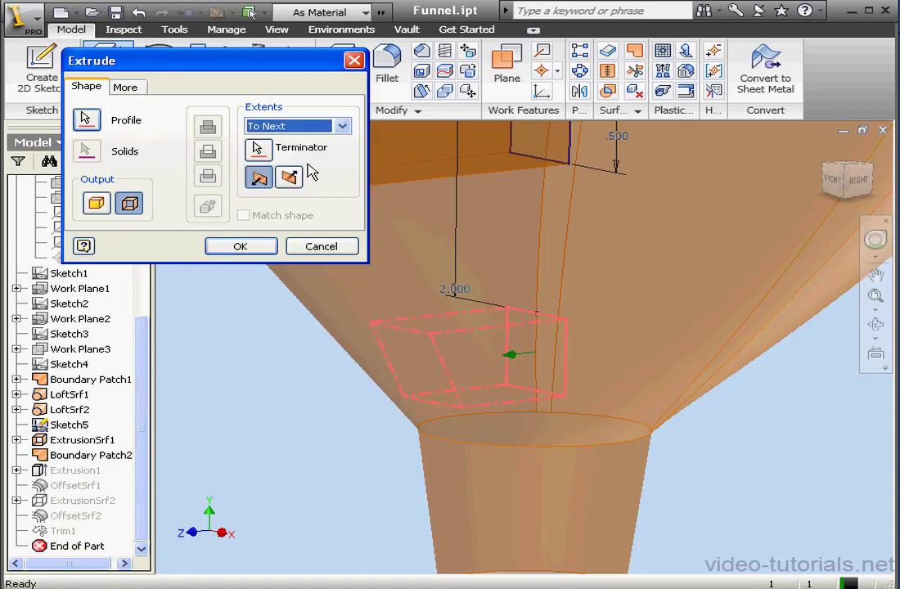
click(257, 149)
click(350, 298)
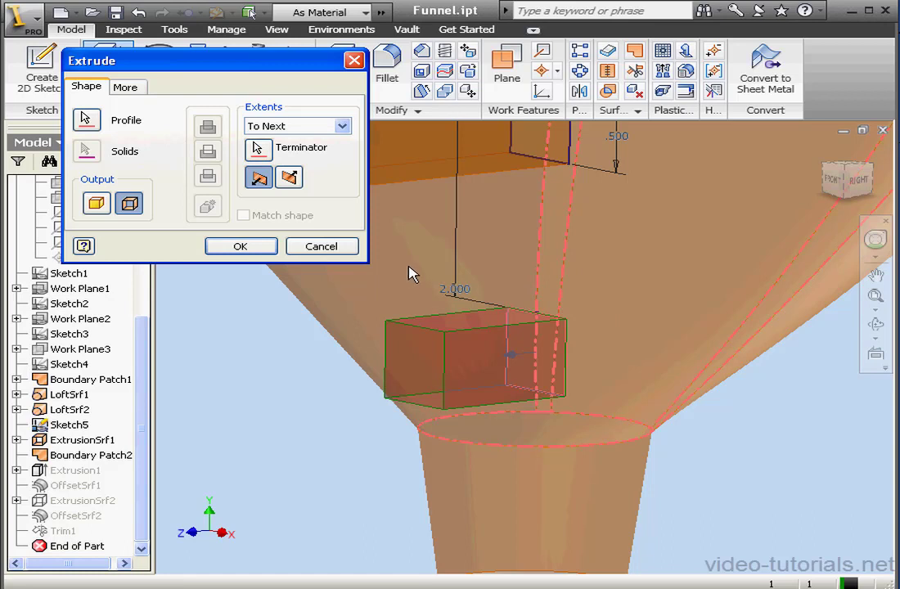
key(Return)
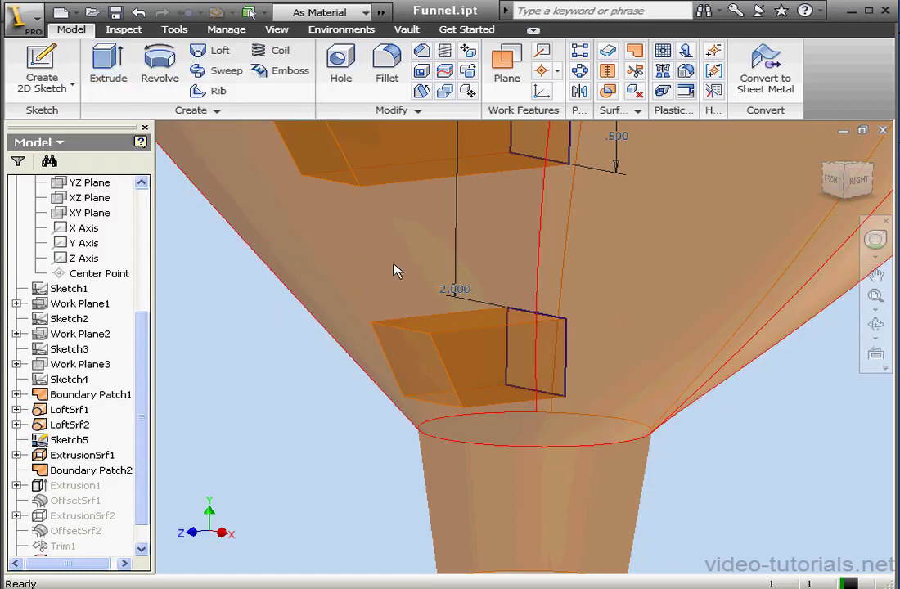
Create a boundary patch from the four edges at the sloped end of the lower extruded surface
click(637, 59)
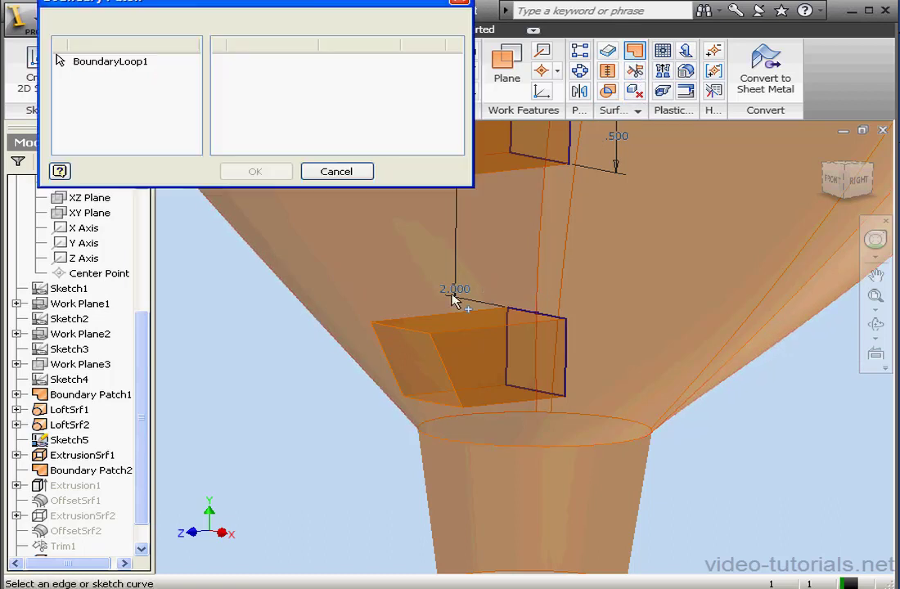
click(418, 332)
click(452, 384)
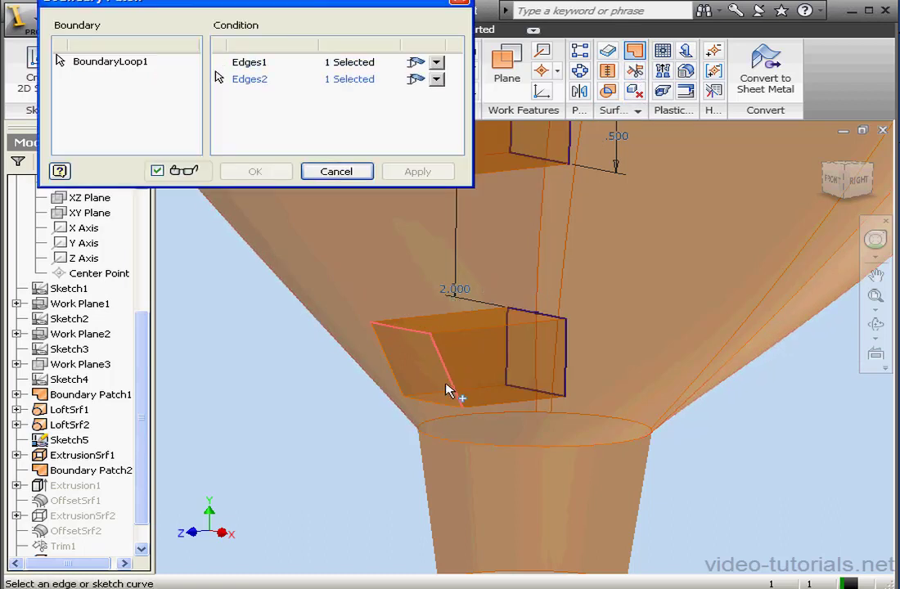
click(384, 354)
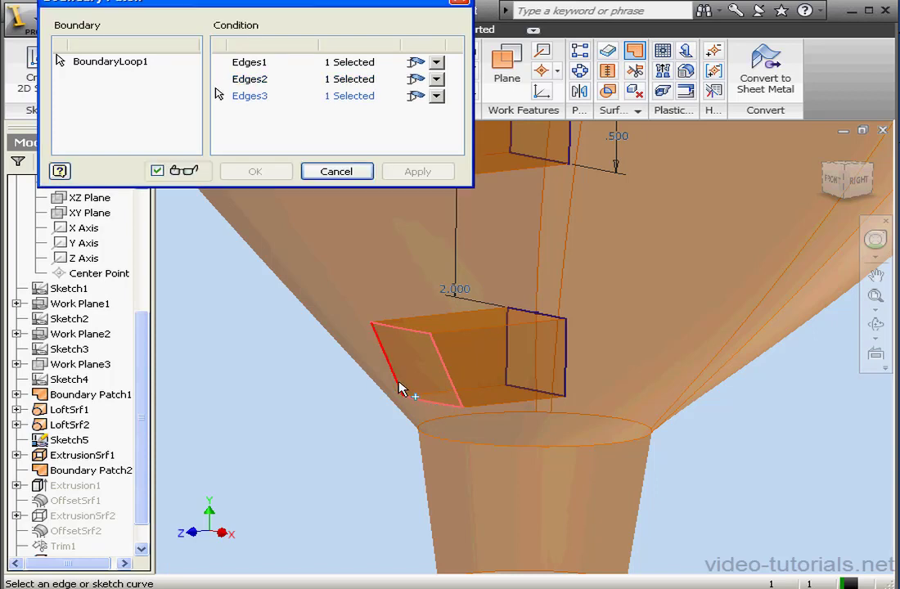
click(400, 388)
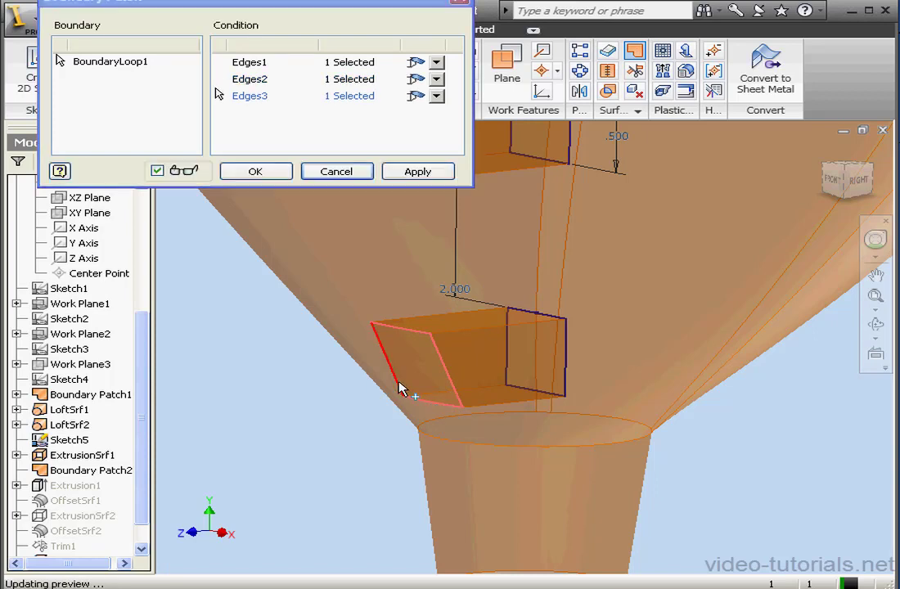
click(423, 171)
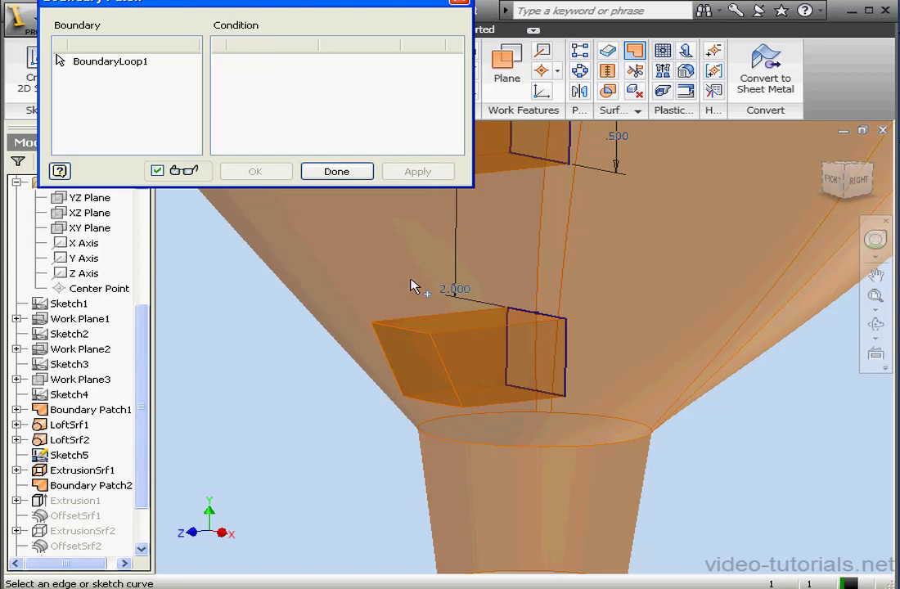
click(353, 173)
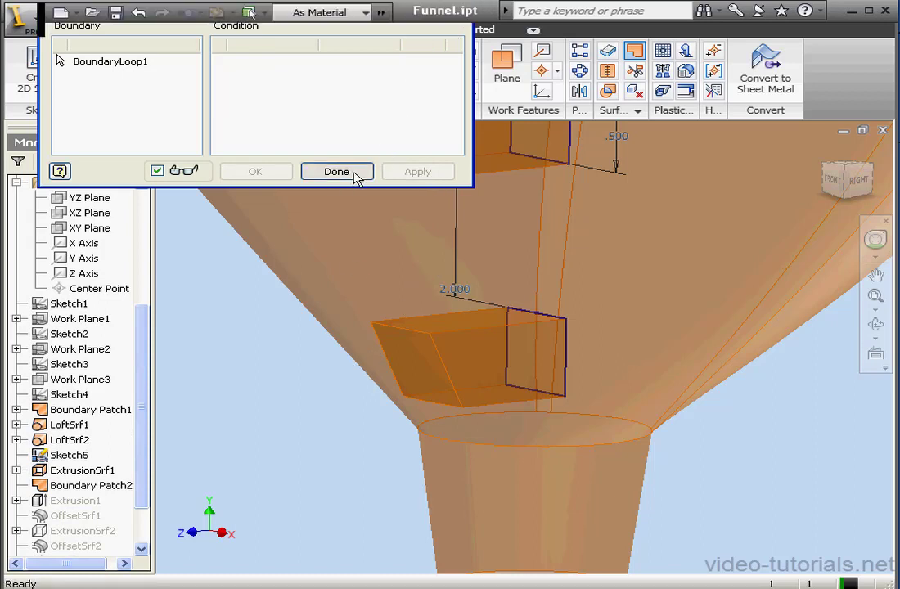
Hide the extruded surface ExtrusionSrf3 and the lofted cone surface LoftSrf1
scroll(147, 486, down, 2)
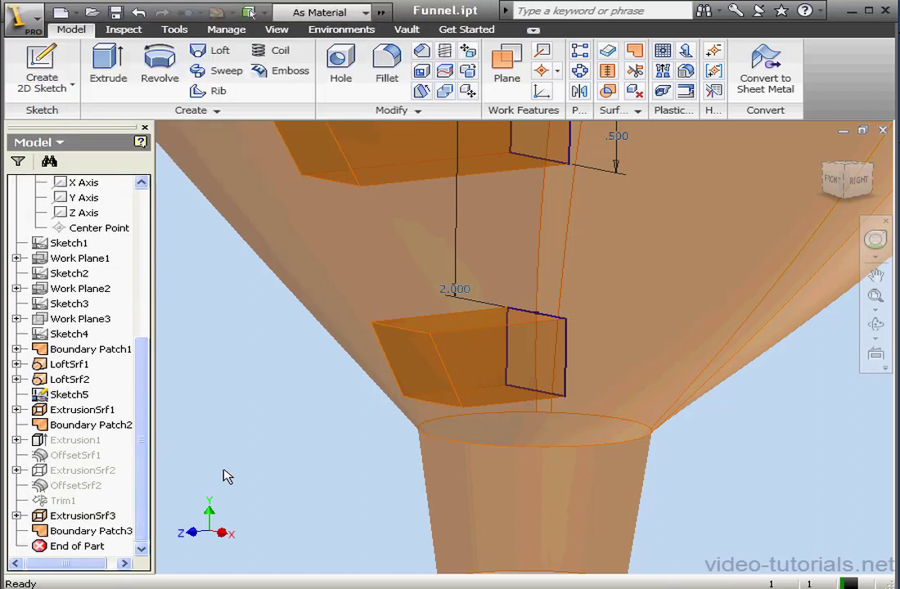
click(98, 515)
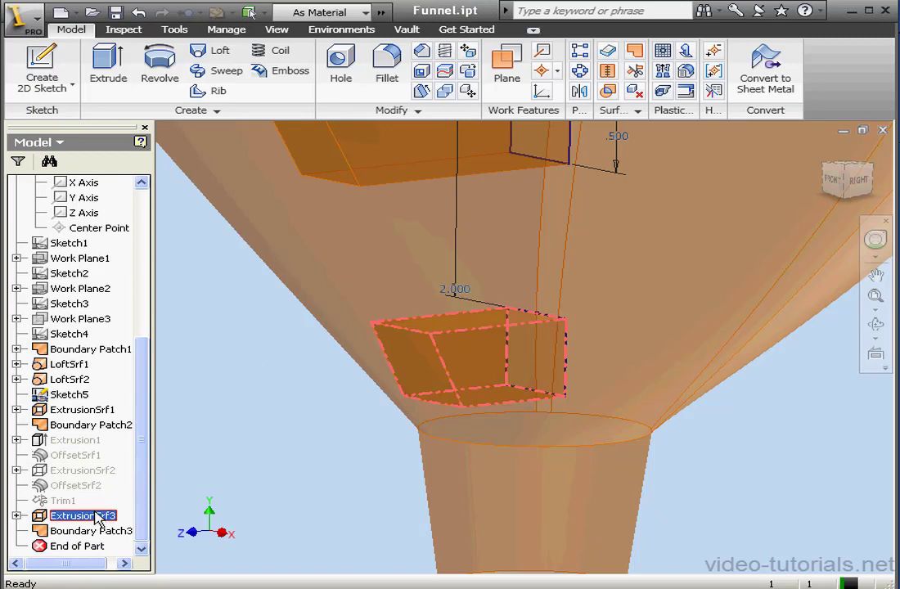
right_click(98, 515)
click(188, 330)
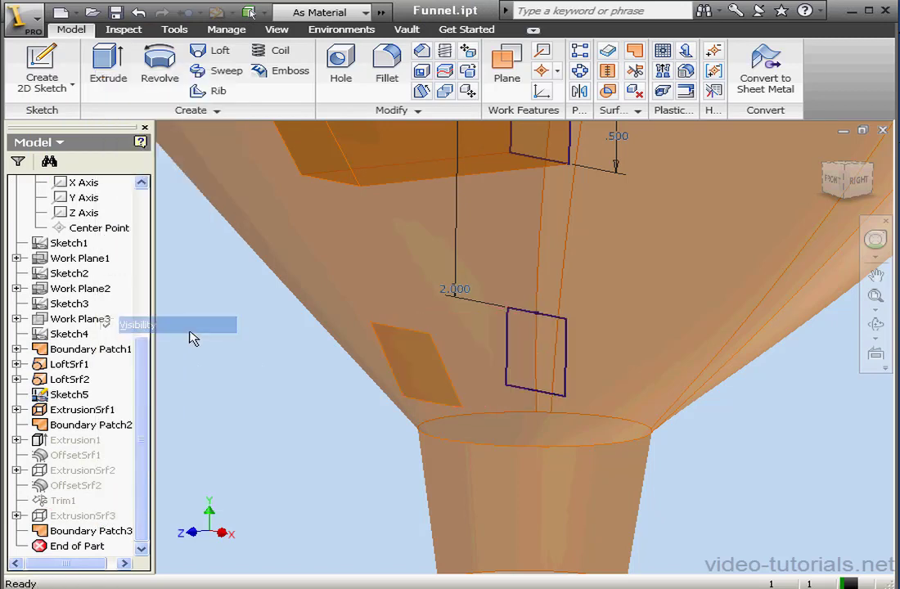
click(72, 368)
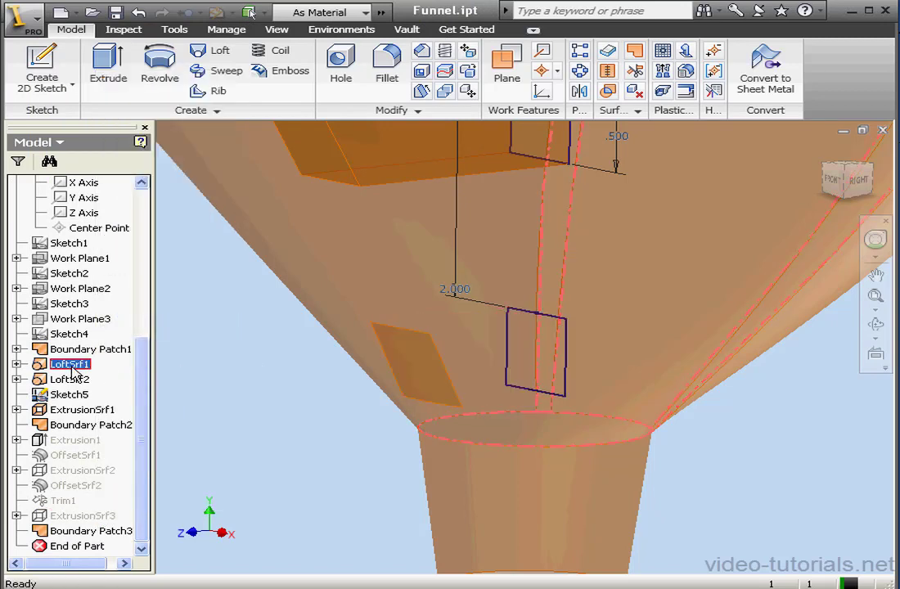
right_click(75, 370)
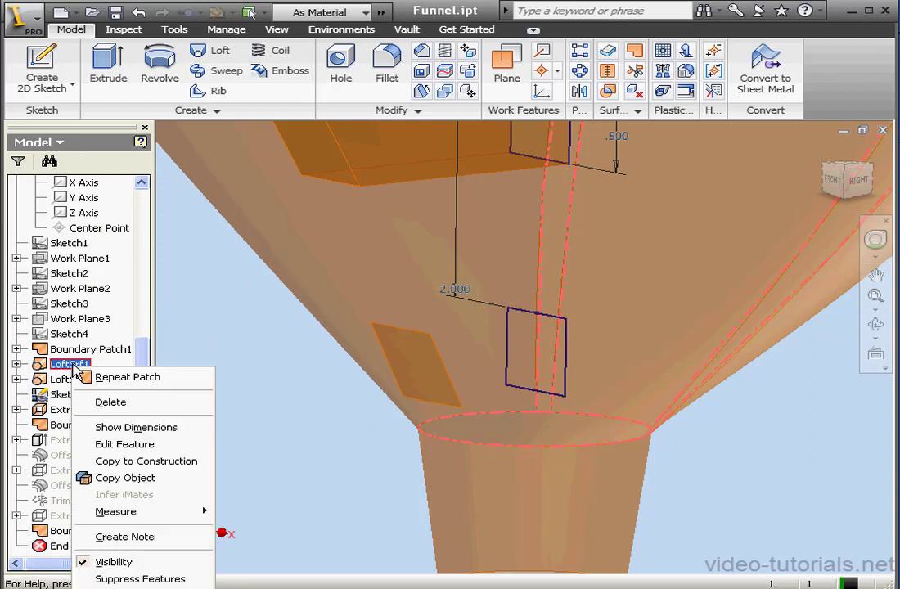
click(144, 563)
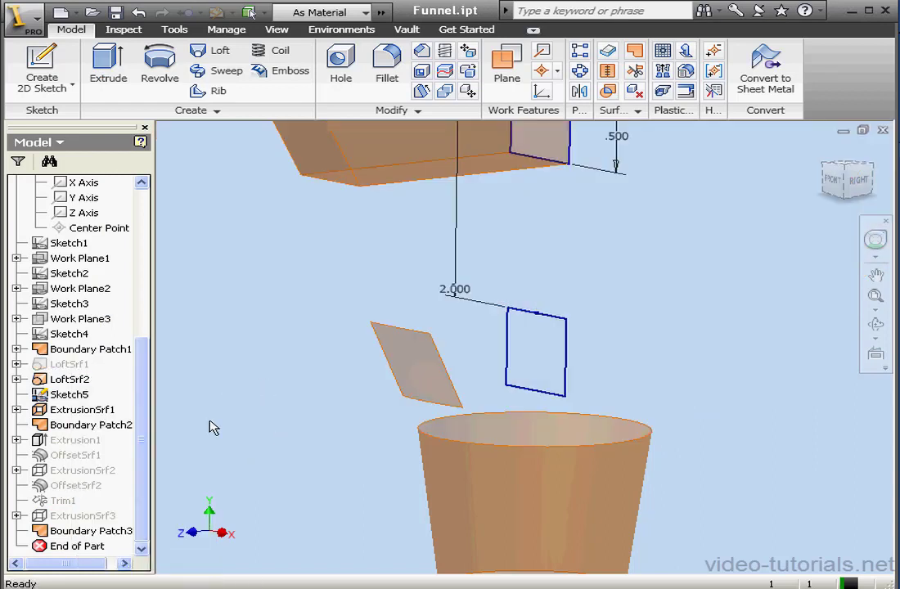
Temporarily show the offset surface OffsetSrf1 to compare it with the lower boundary patch
click(78, 456)
right_click(78, 455)
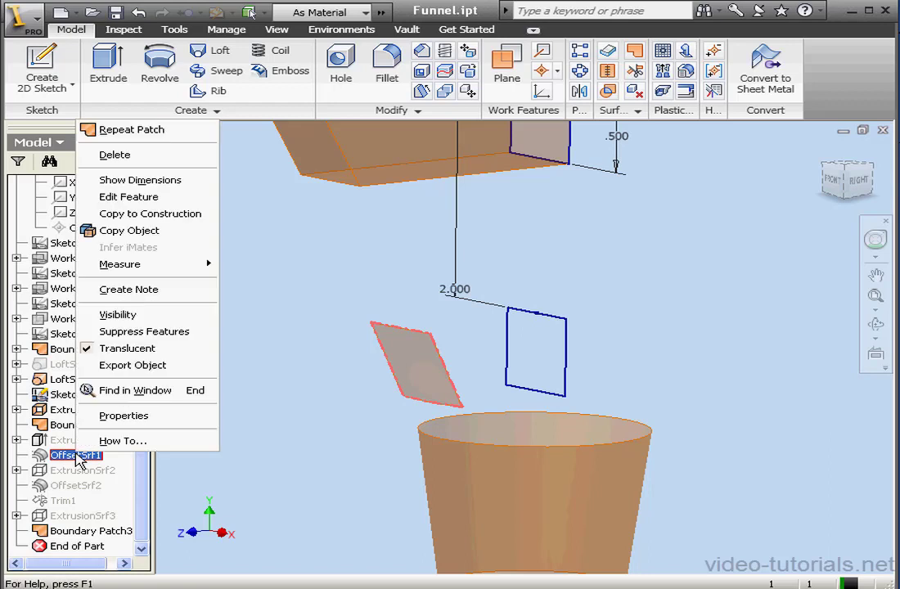
click(146, 316)
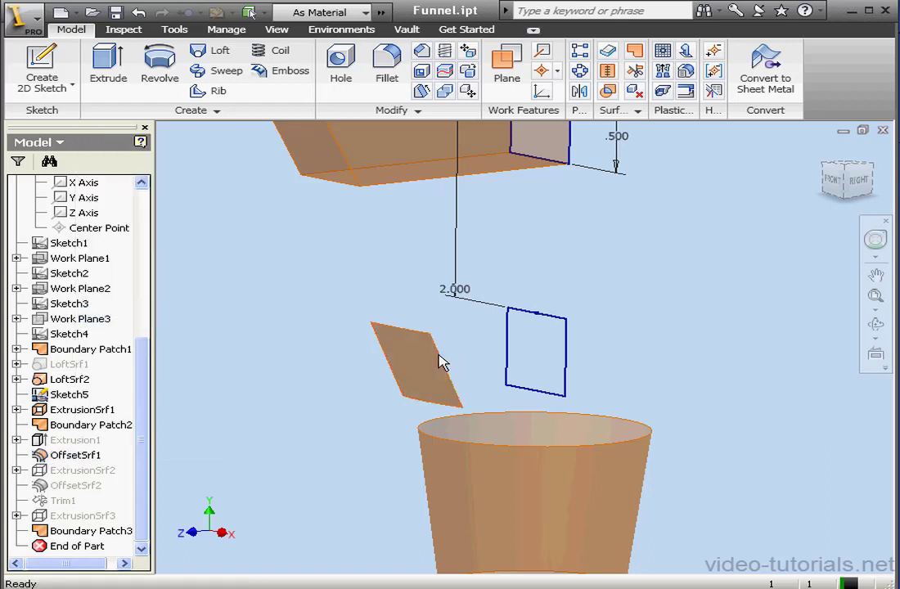
click(80, 455)
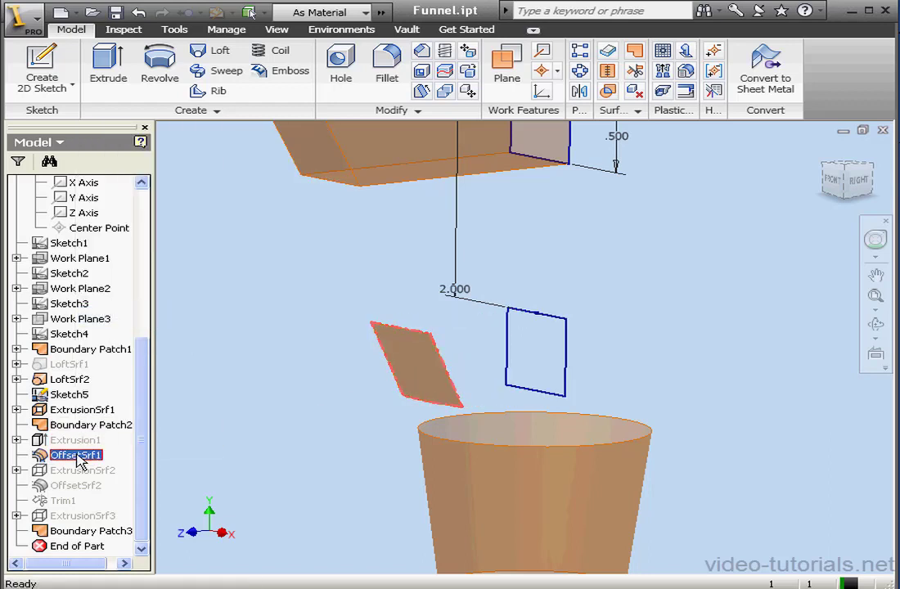
right_click(78, 455)
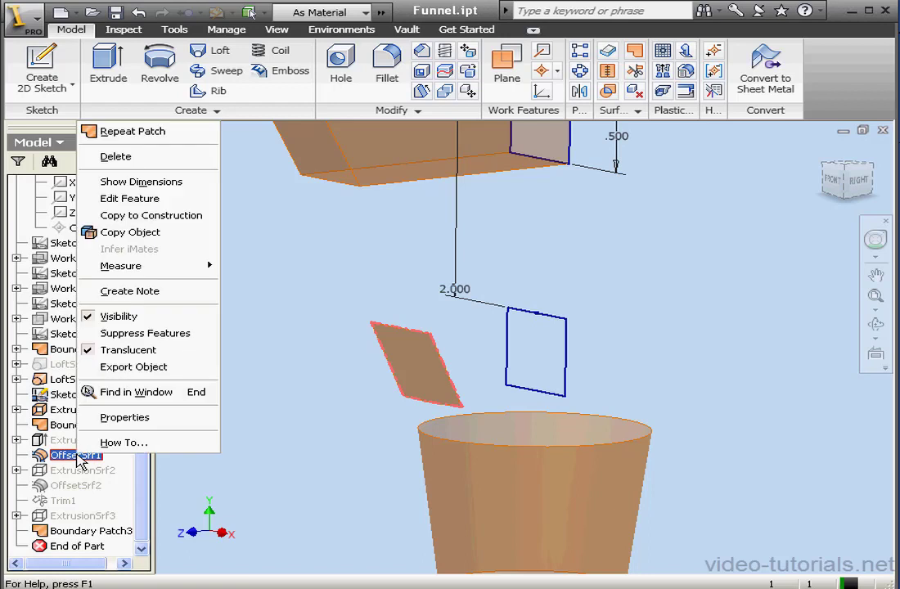
click(139, 315)
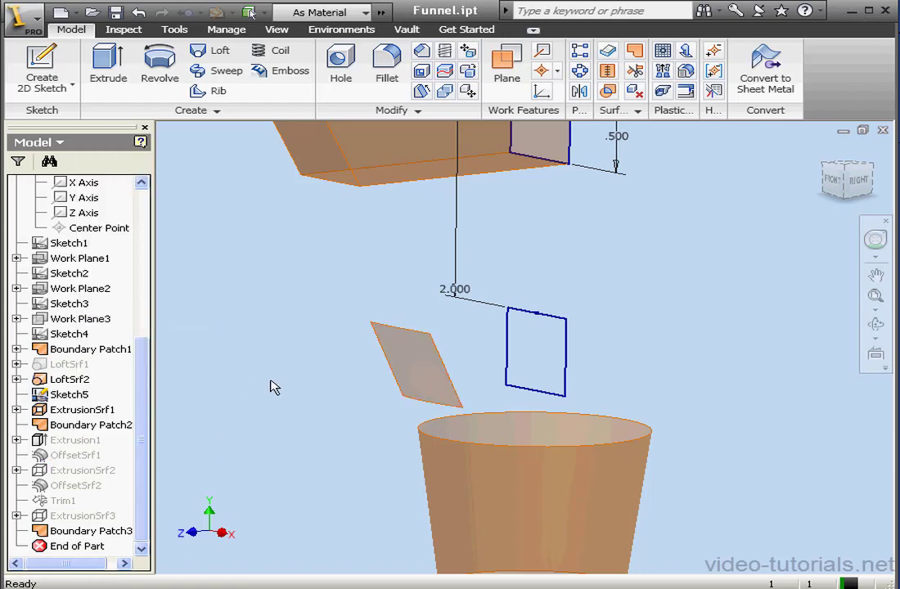
Offset the lower boundary patch's face by 0.5 in with surface output
click(607, 50)
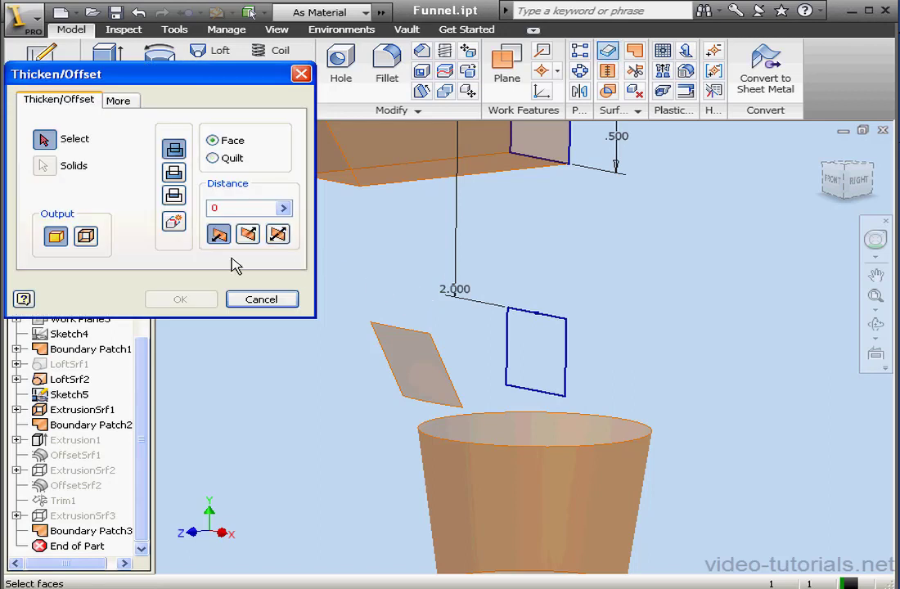
click(87, 237)
click(426, 372)
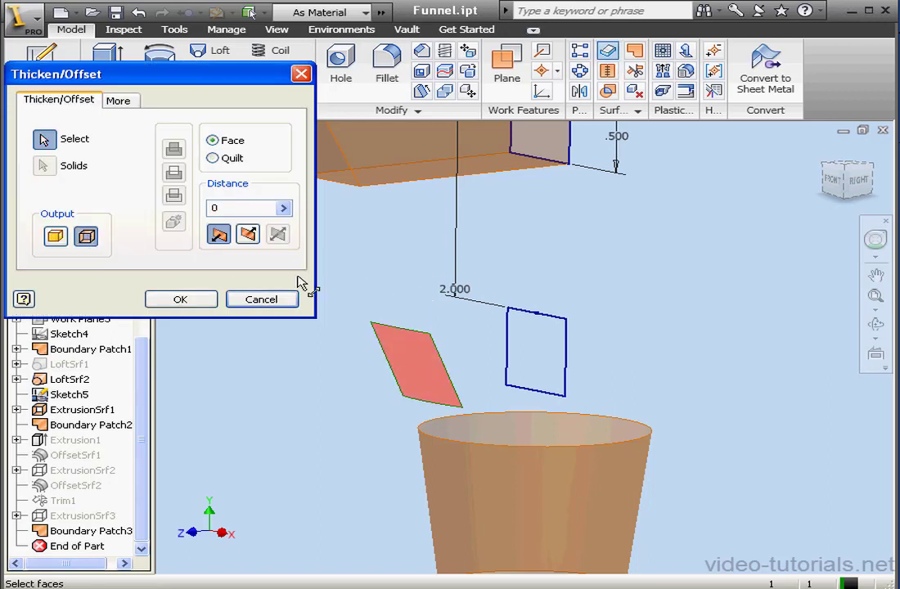
click(227, 207)
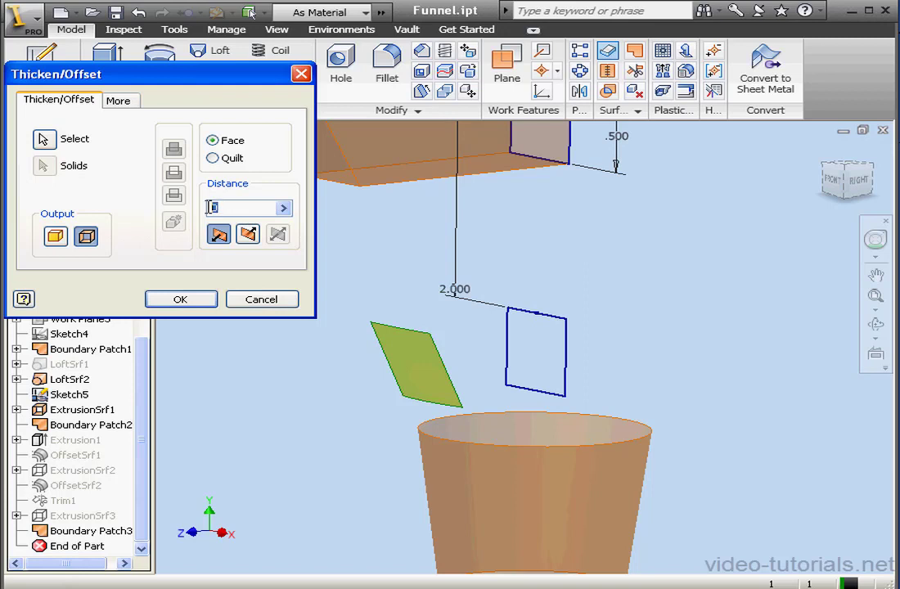
text(.5)
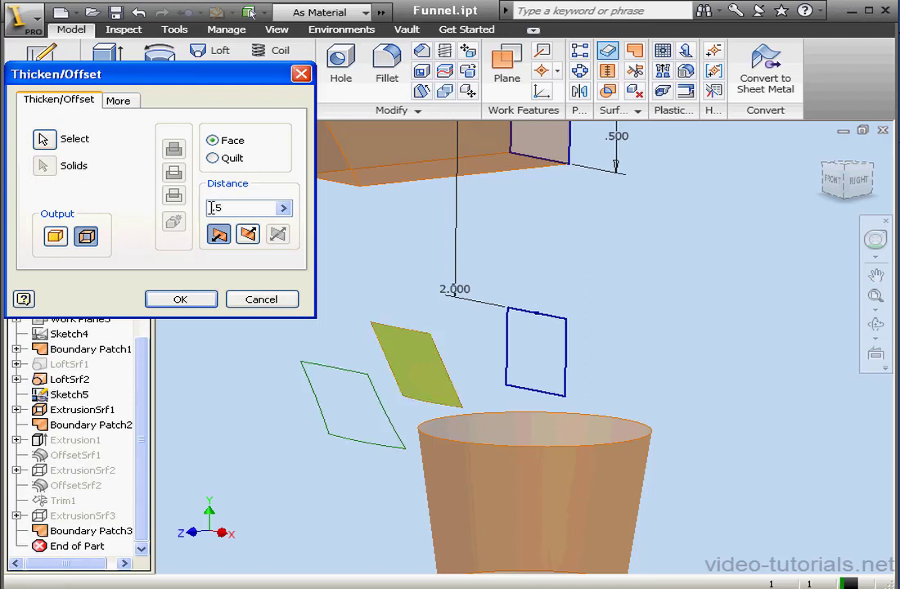
click(205, 299)
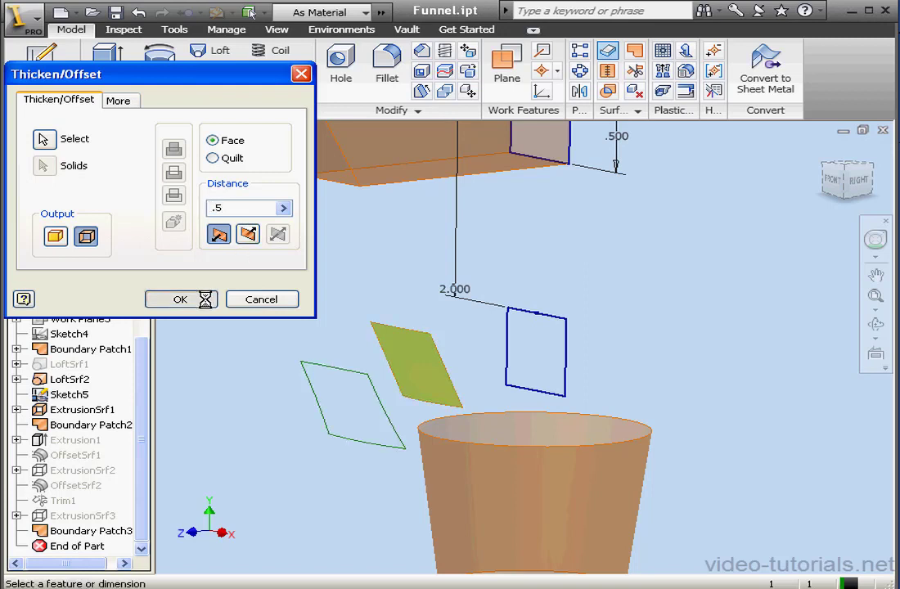
Hide the lower boundary patch Boundary Patch3 and make the offset surface OffsetSrf1 visible
scroll(143, 438, down, 1)
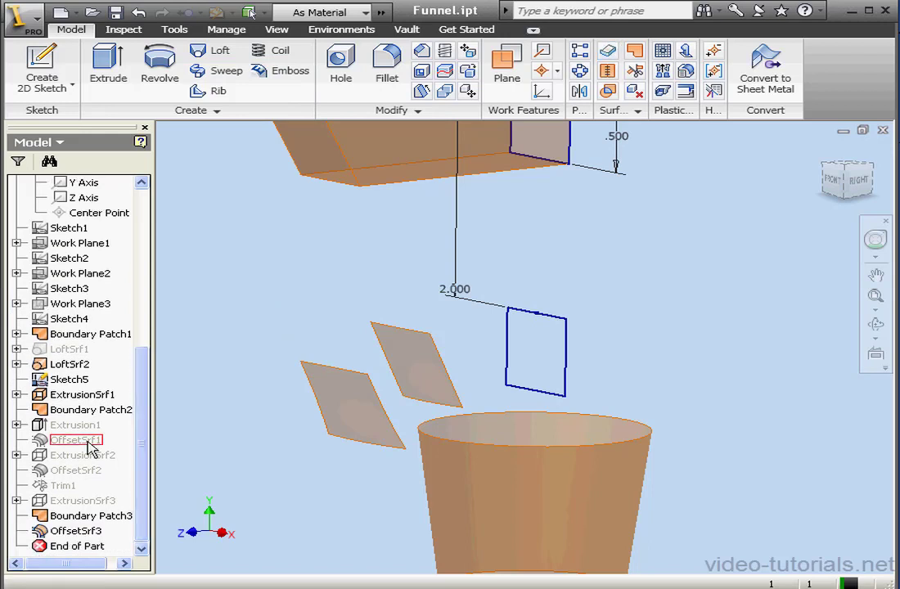
click(75, 520)
right_click(74, 519)
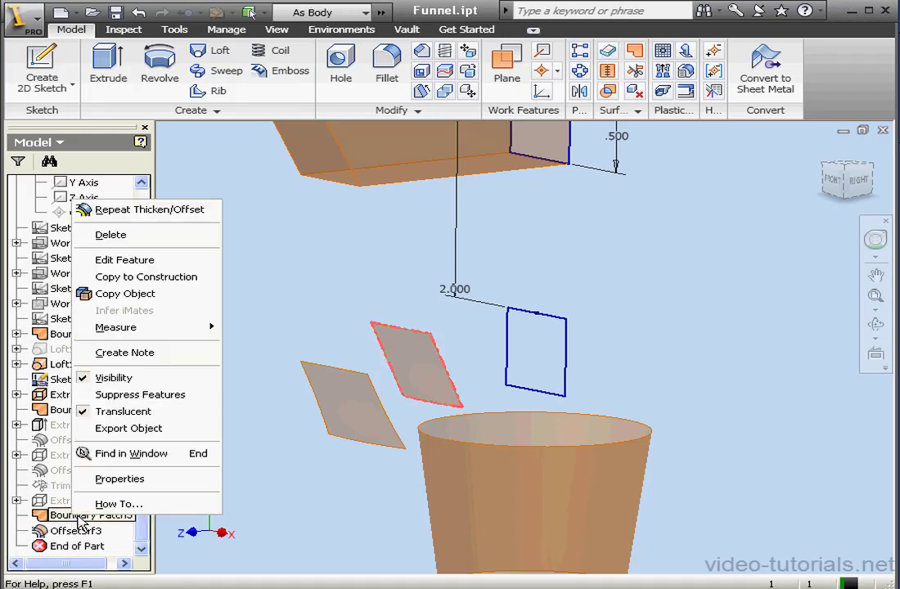
click(135, 377)
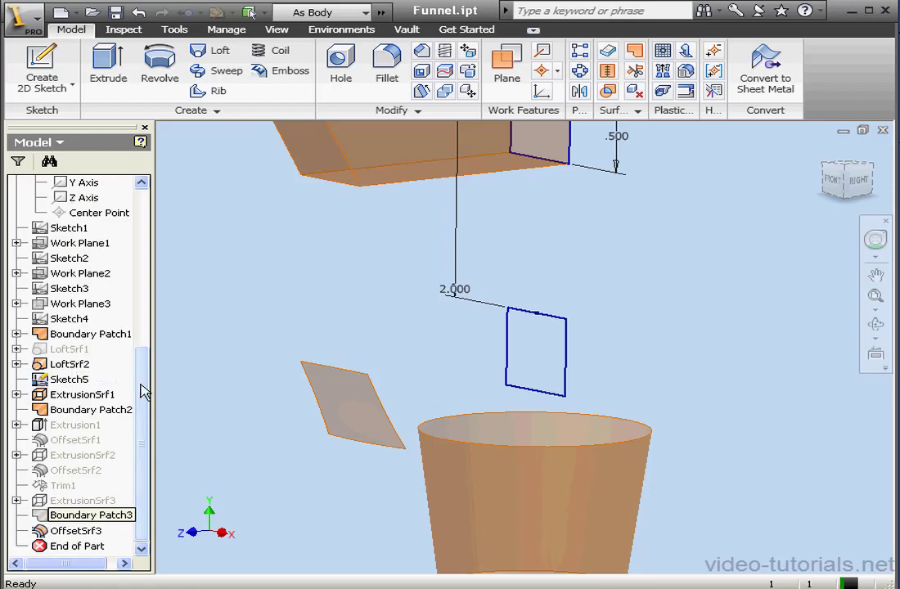
click(76, 442)
right_click(76, 446)
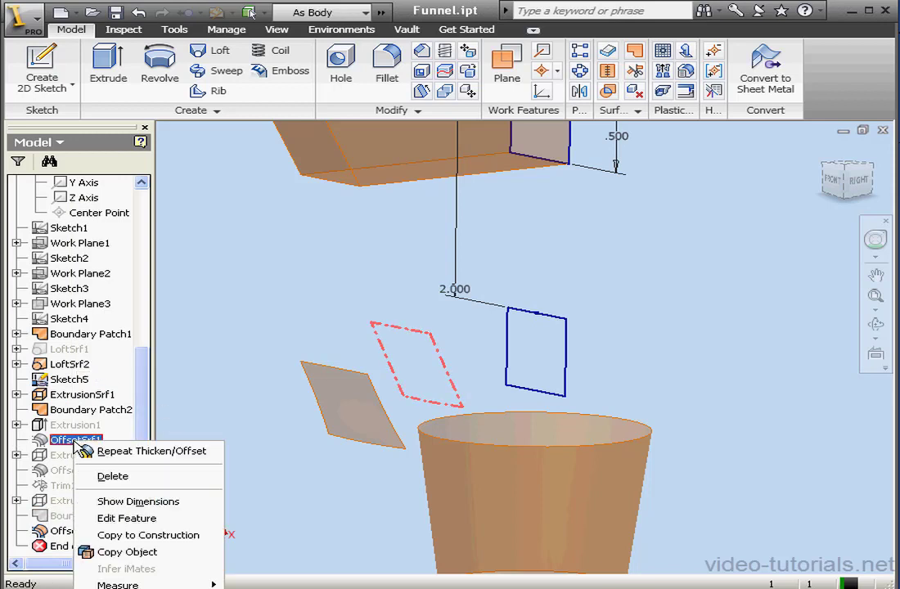
click(122, 587)
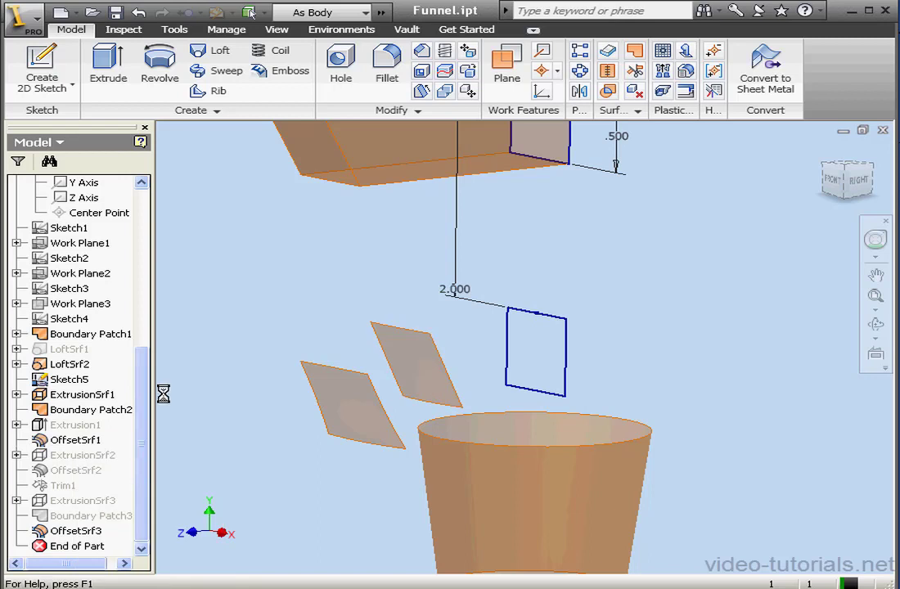
Offset the face of the visible offset surface OffsetSrf1 by 0.5 in with surface output
click(607, 50)
click(85, 235)
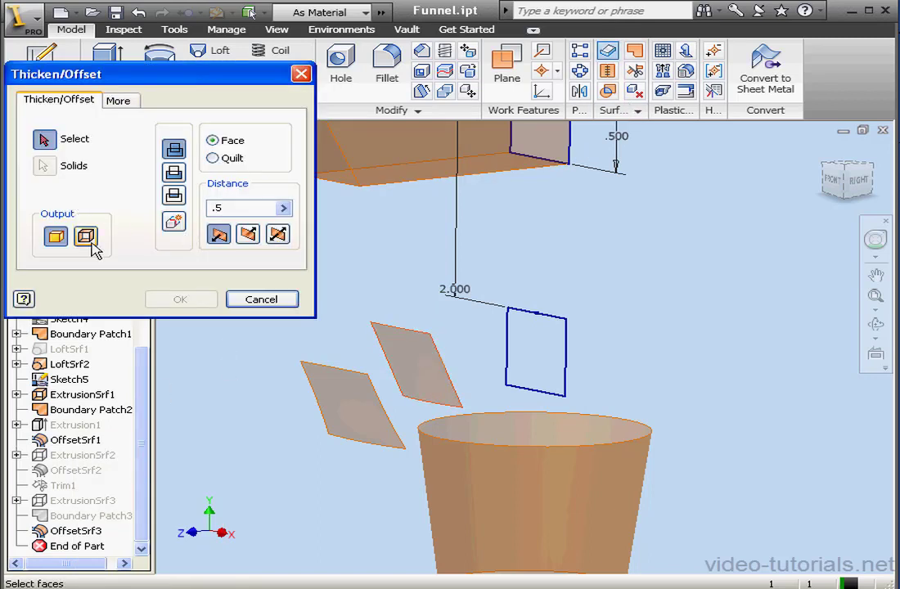
click(424, 353)
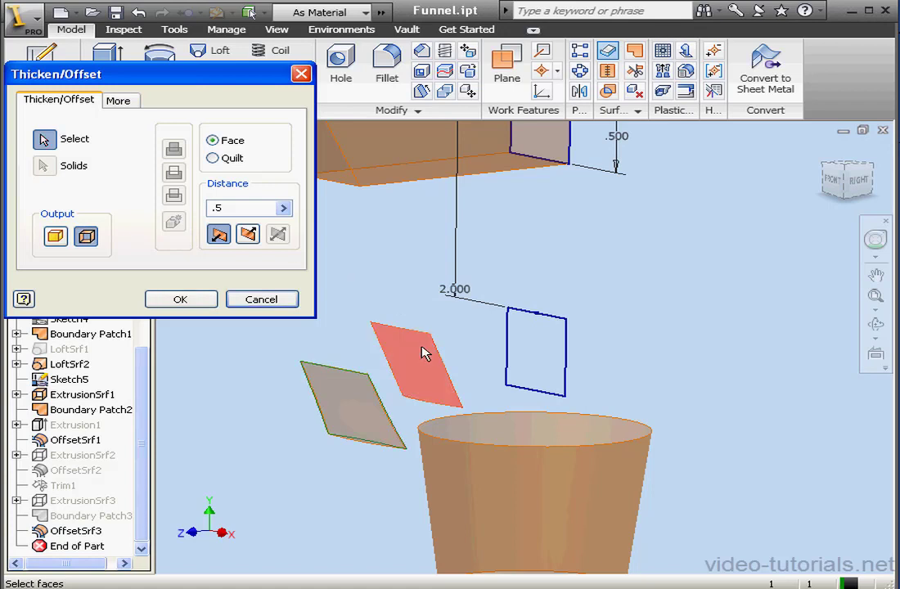
click(199, 303)
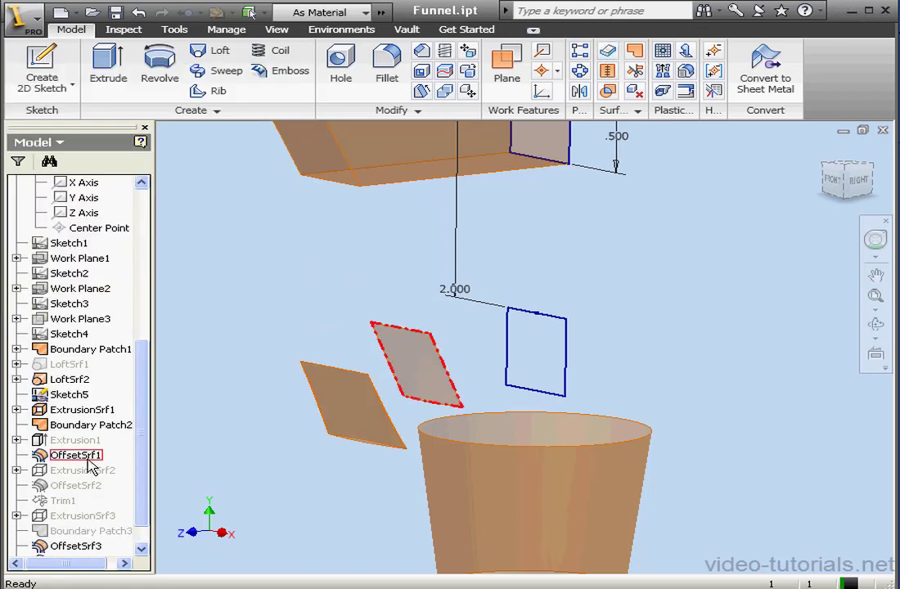
Hide the offset surface OffsetSrf1
click(83, 455)
right_click(84, 458)
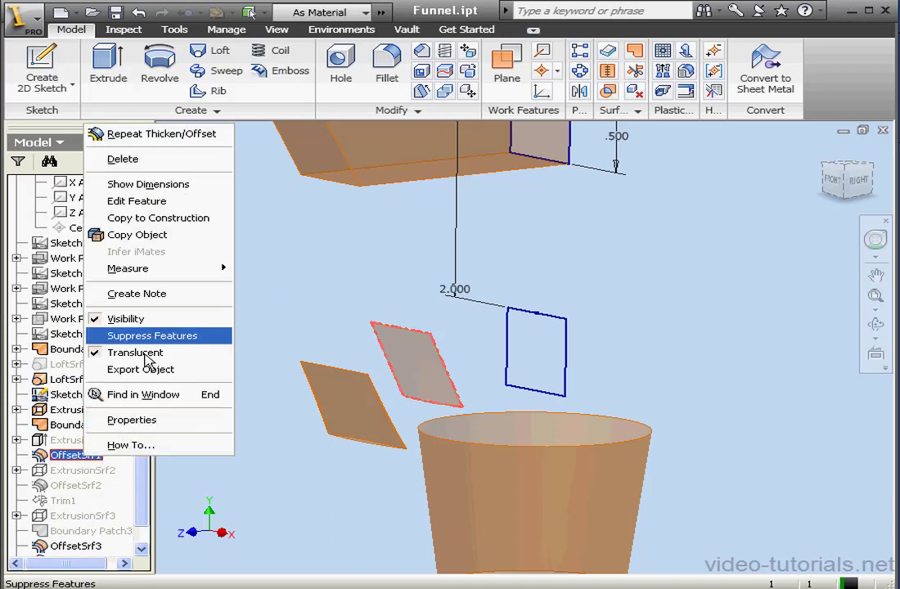
click(153, 319)
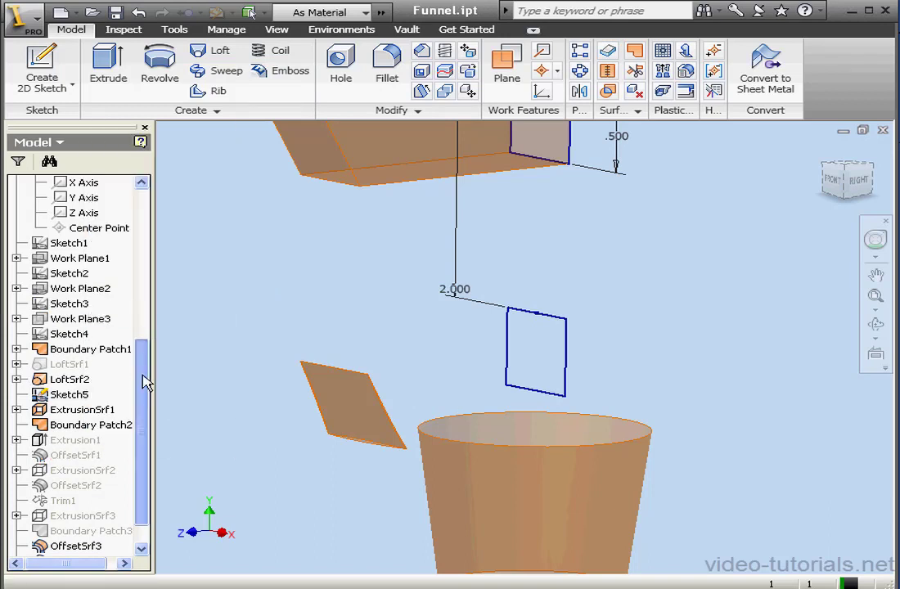
Make the surface body Srf8 visible and check which features it contains
scroll(145, 378, up, 7)
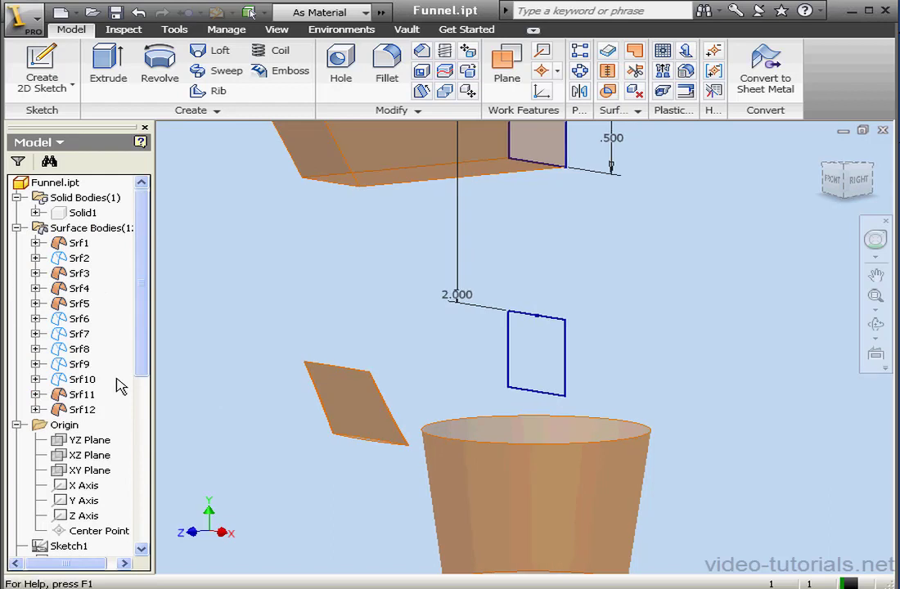
right_click(79, 352)
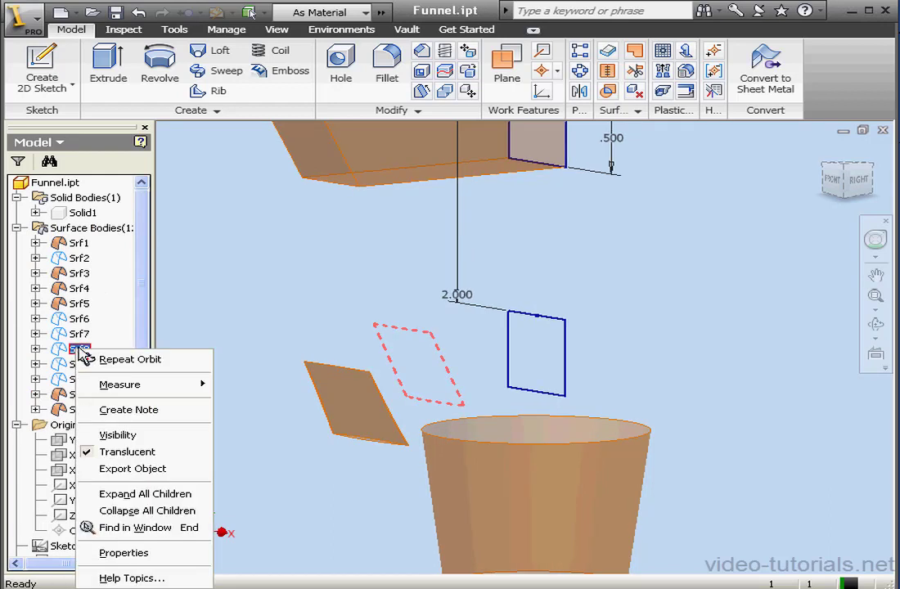
click(121, 434)
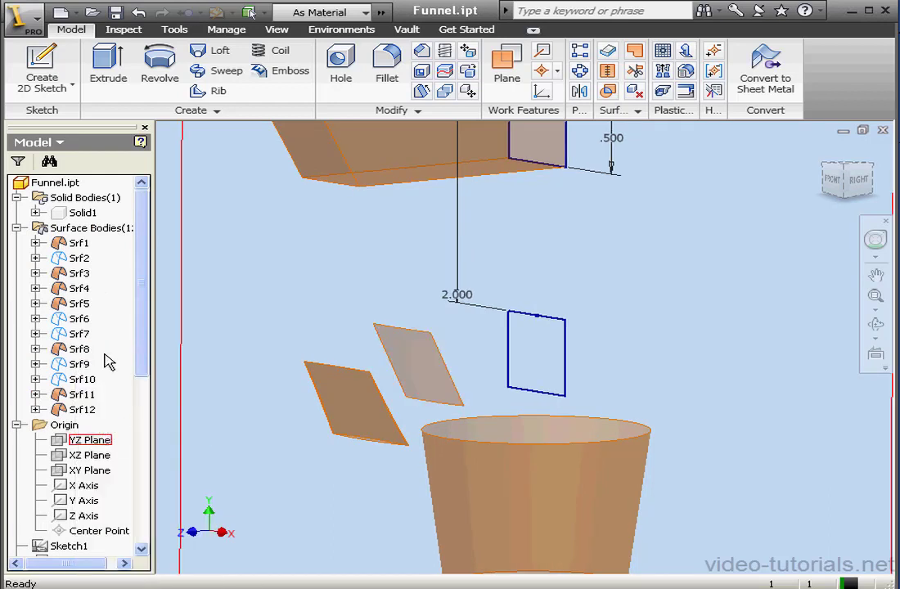
click(35, 349)
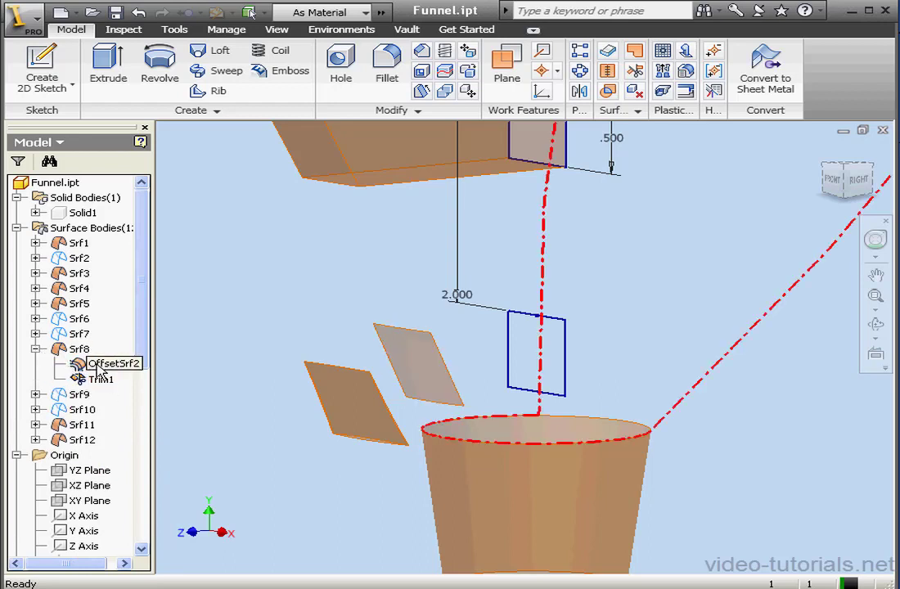
click(36, 350)
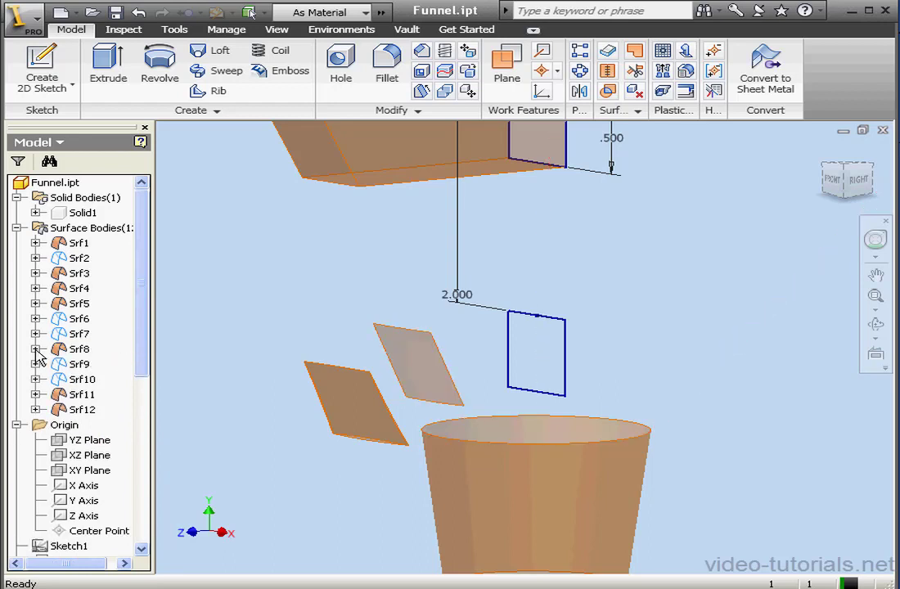
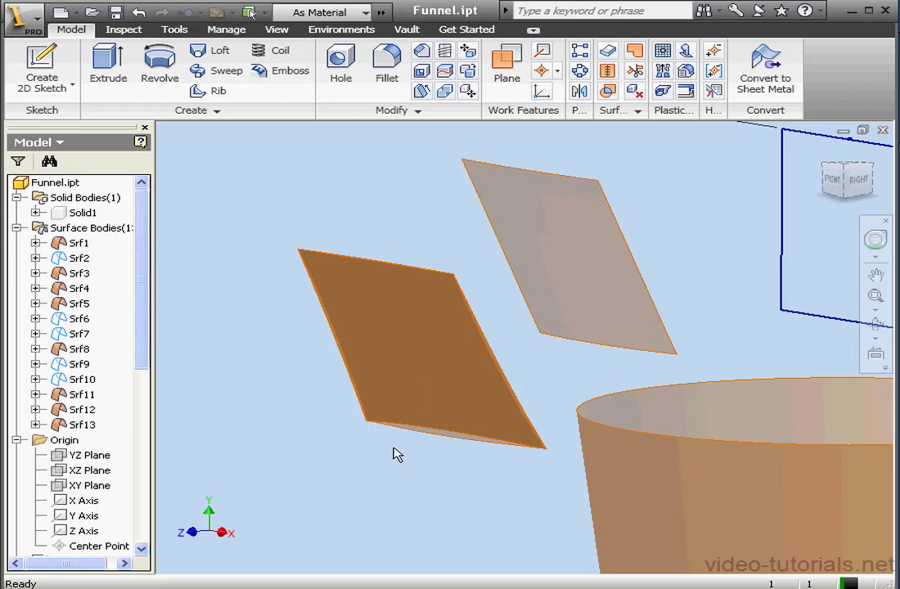
Make the surface bodies Srf6 and Srf10 visible alongside Srf8 to compare the three patches
shift+middle_drag(397, 455, 526, 363)
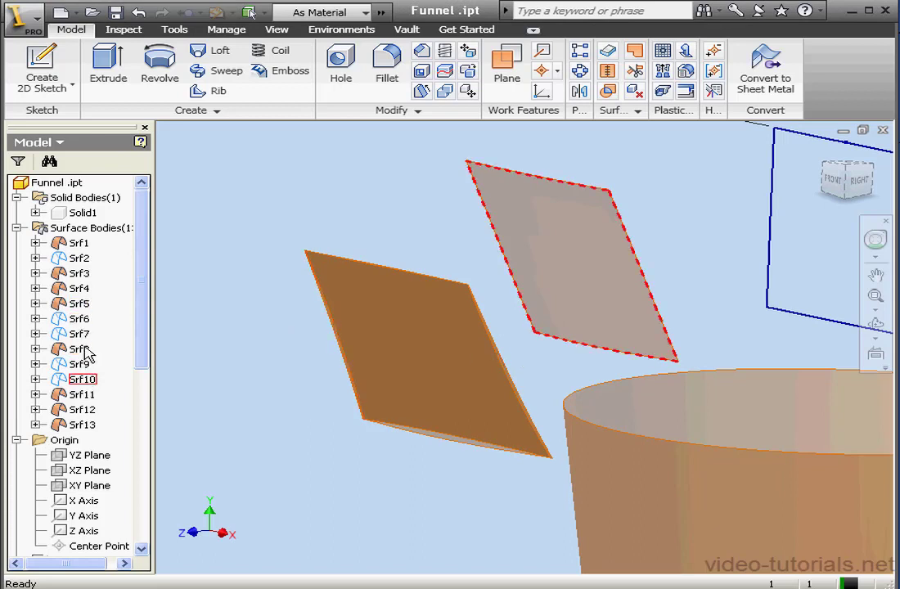
right_click(81, 319)
click(144, 407)
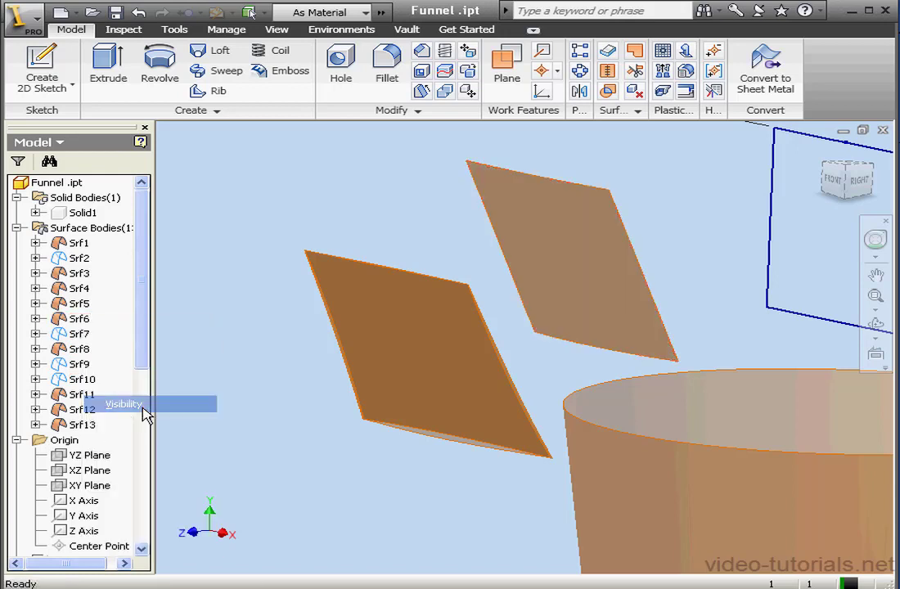
right_click(89, 379)
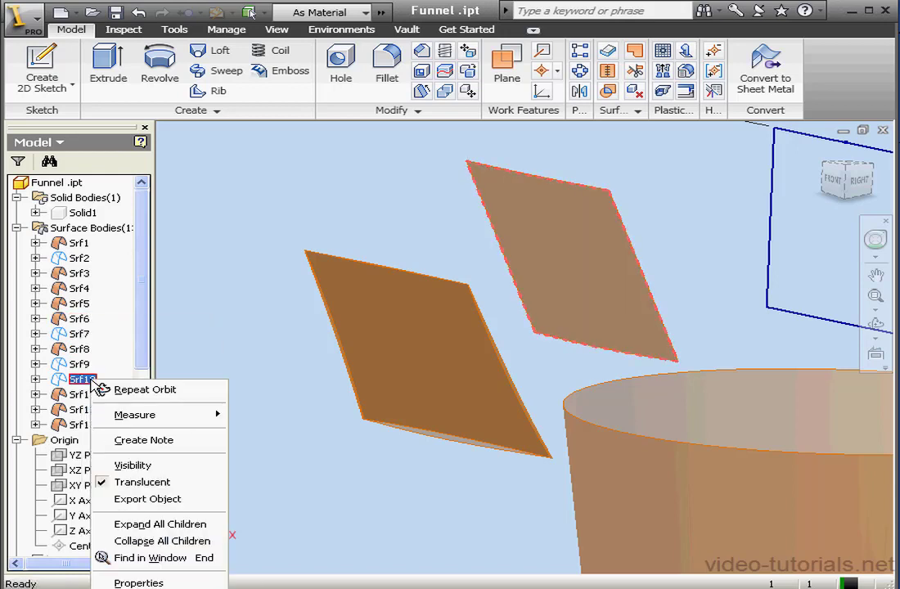
click(155, 465)
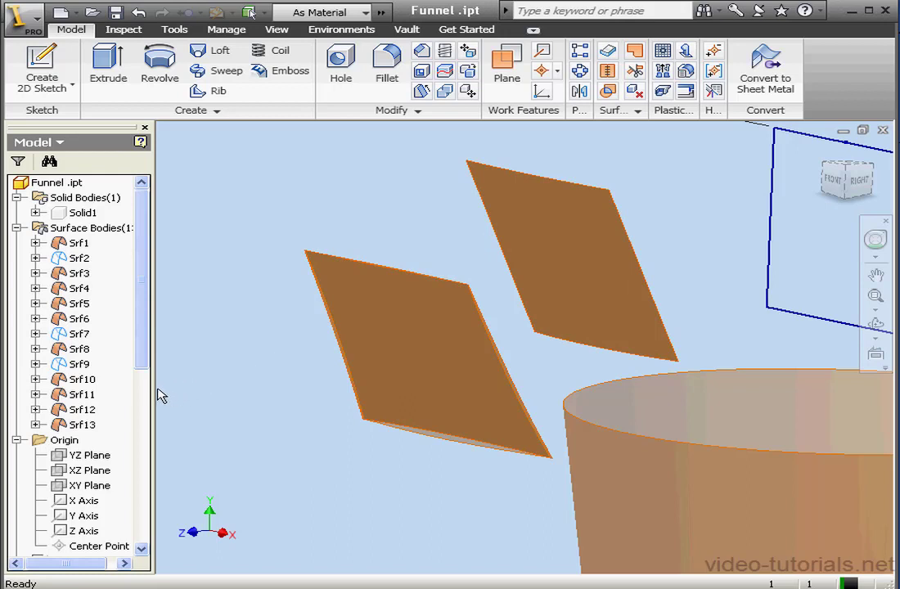
Temporarily hide surface body Srf11 to compare the overlapping offset patches, and check which feature Srf10 contains
right_click(82, 395)
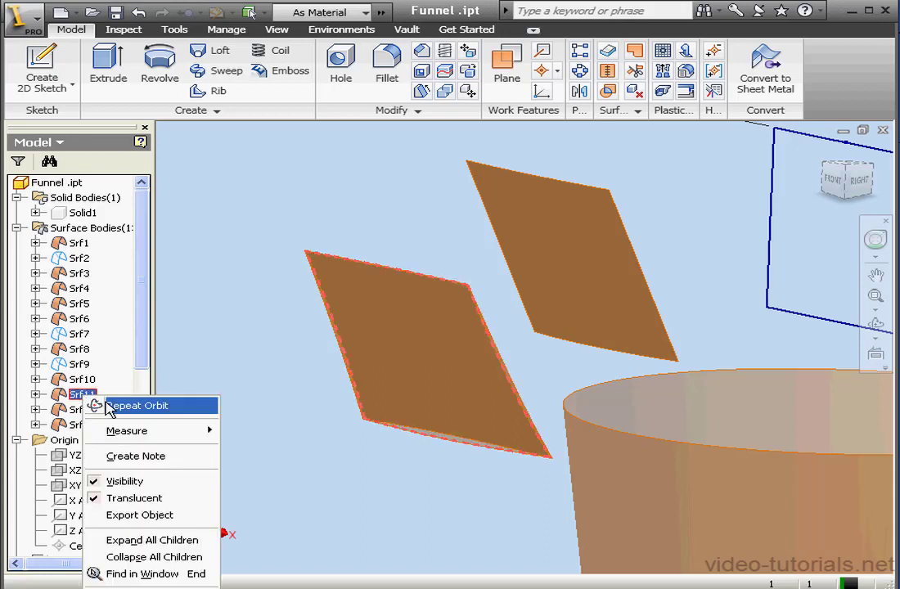
click(134, 484)
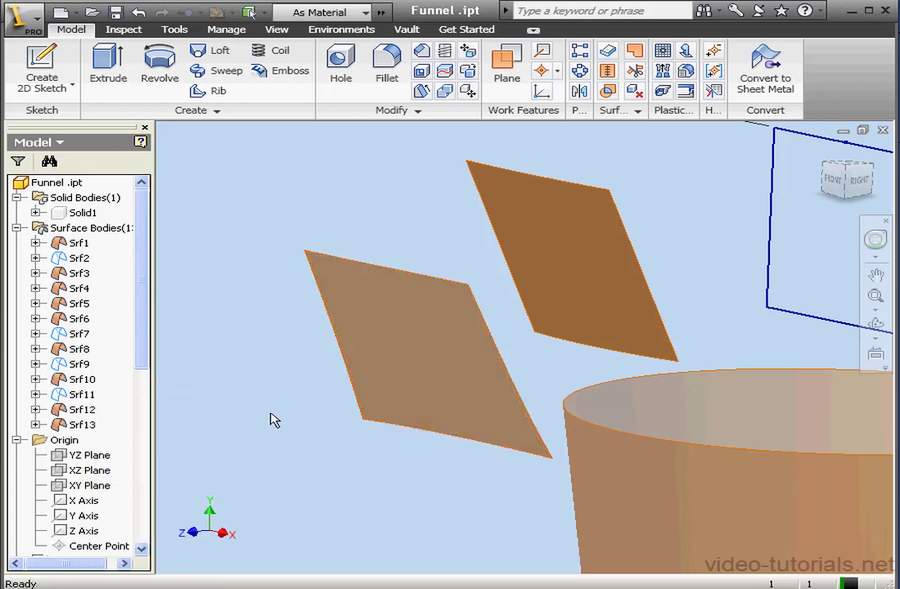
right_click(82, 394)
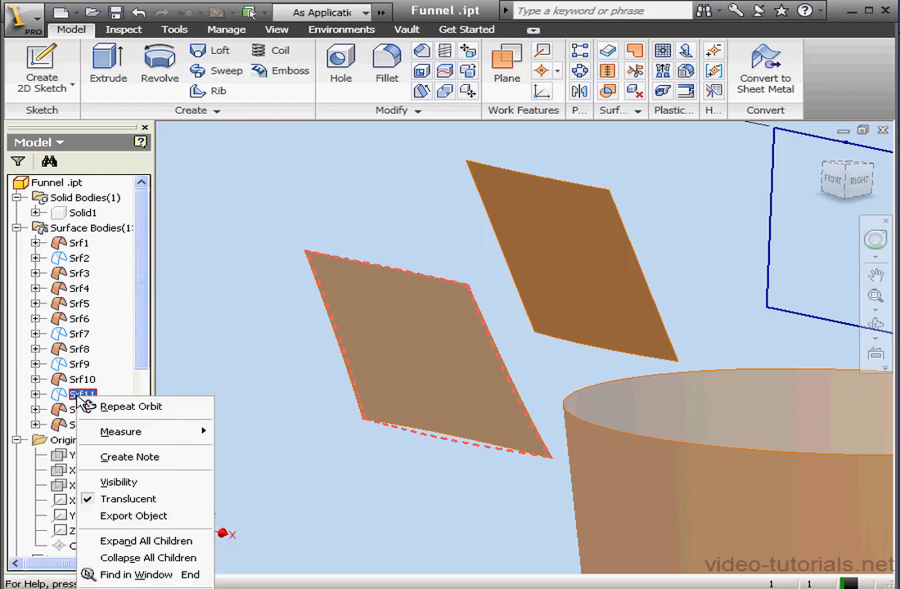
click(135, 483)
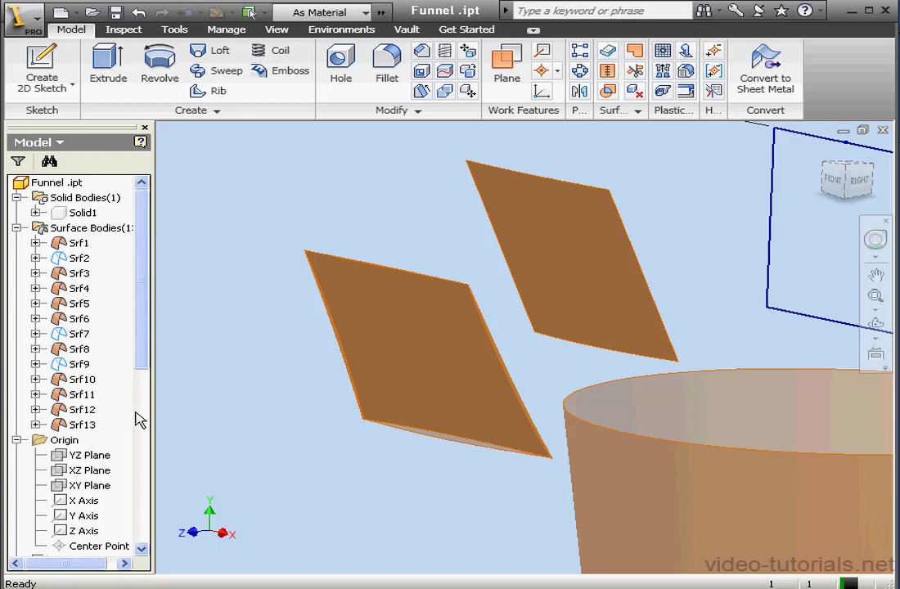
click(35, 379)
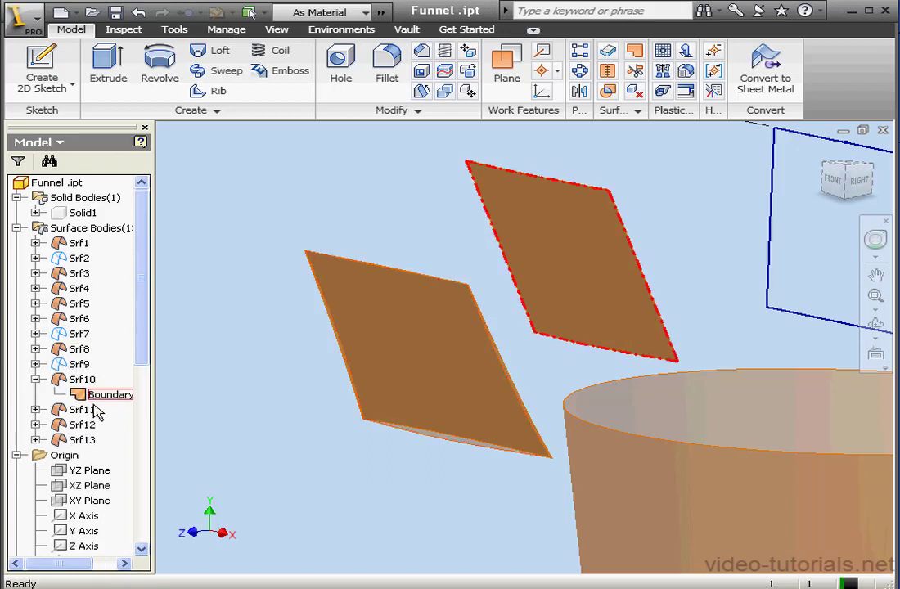
click(35, 379)
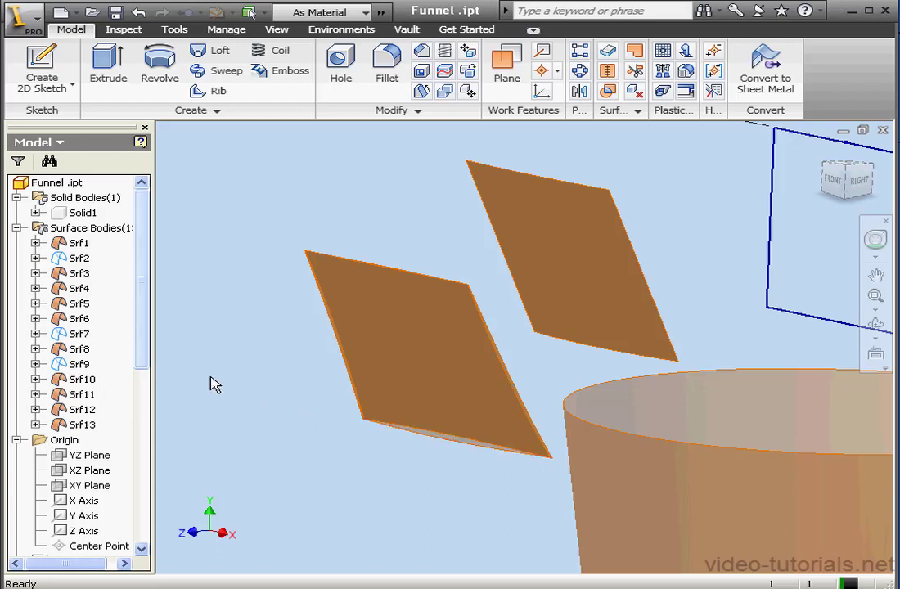
Hide the surface bodies Srf6 and Srf10
right_click(72, 319)
click(123, 401)
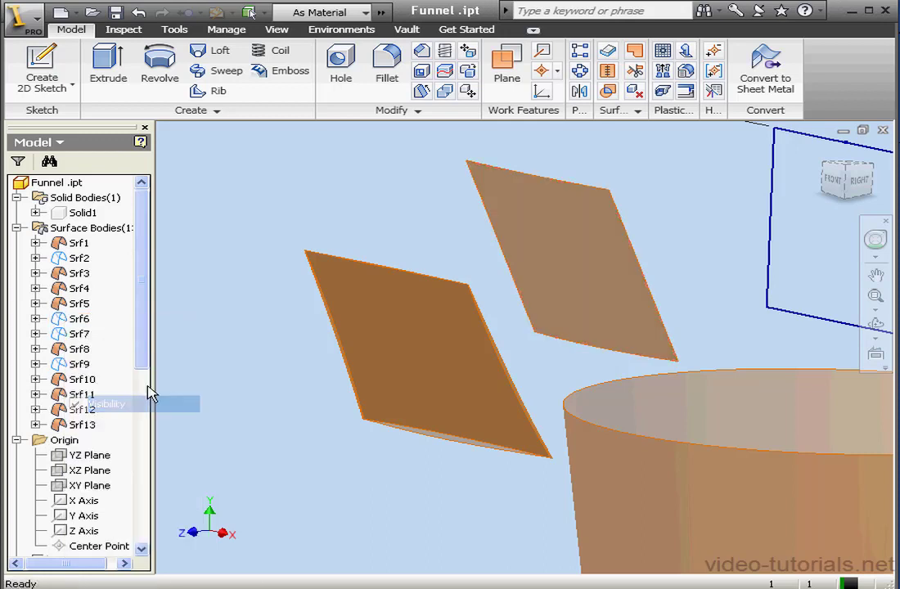
right_click(78, 380)
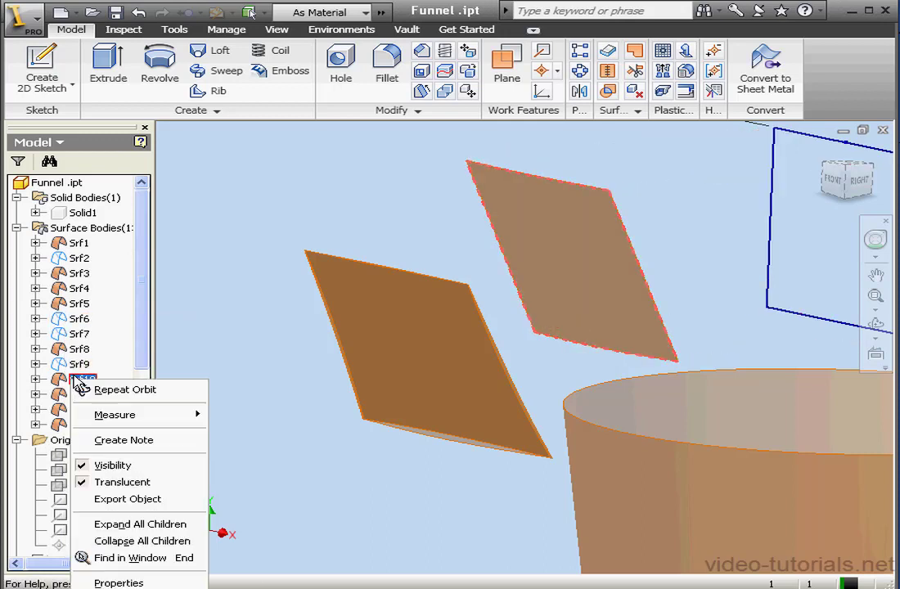
click(134, 465)
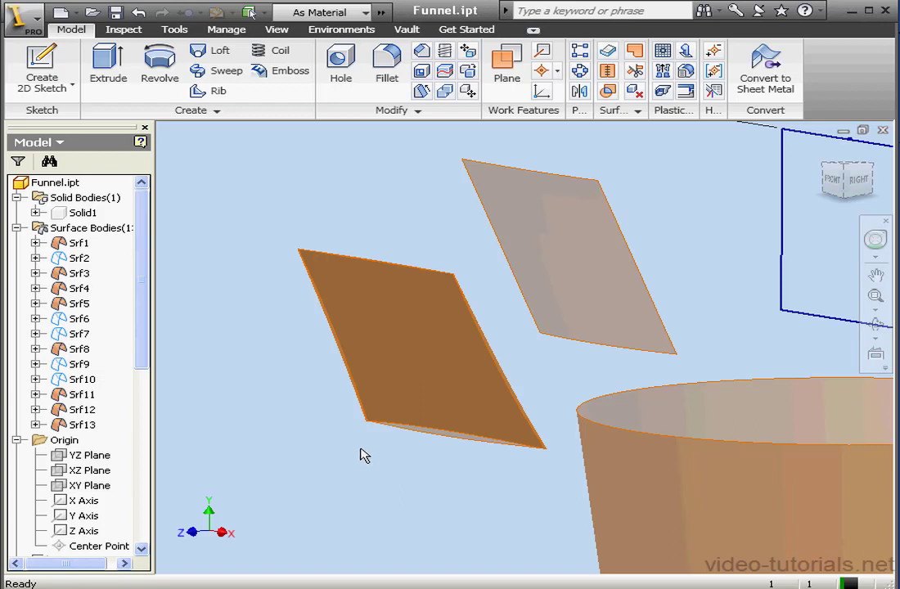
Hide the surface bodies Srf11 and Srf12, keeping Srf8 and Srf13 displayed
right_click(82, 394)
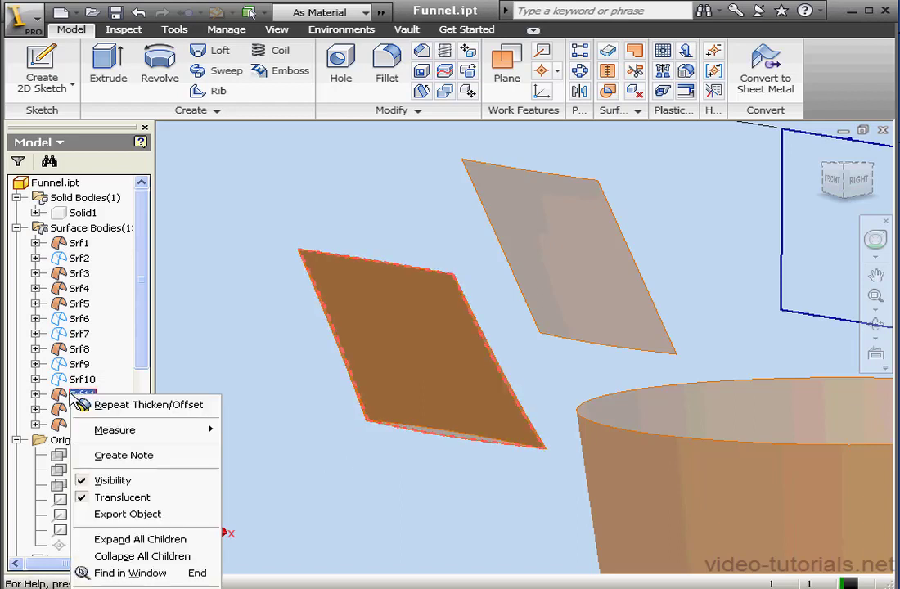
click(112, 480)
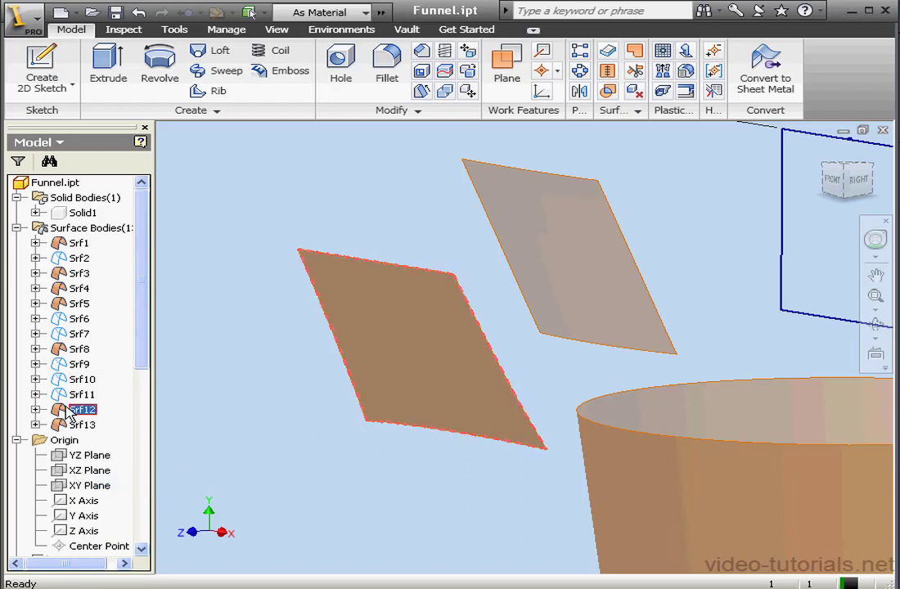
right_click(75, 409)
click(116, 492)
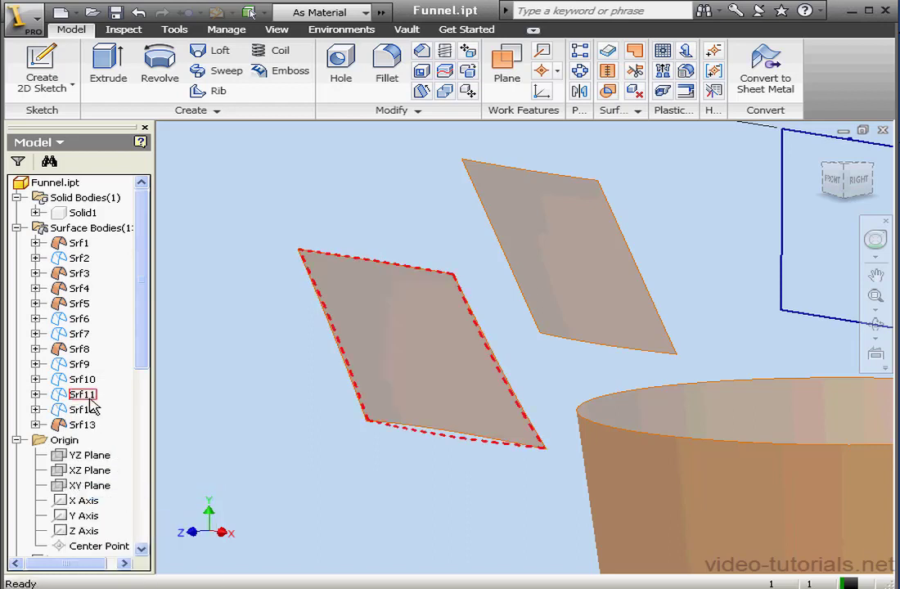
Check which offset feature the surface body Srf13 contains and locate it in the part's feature history
click(35, 424)
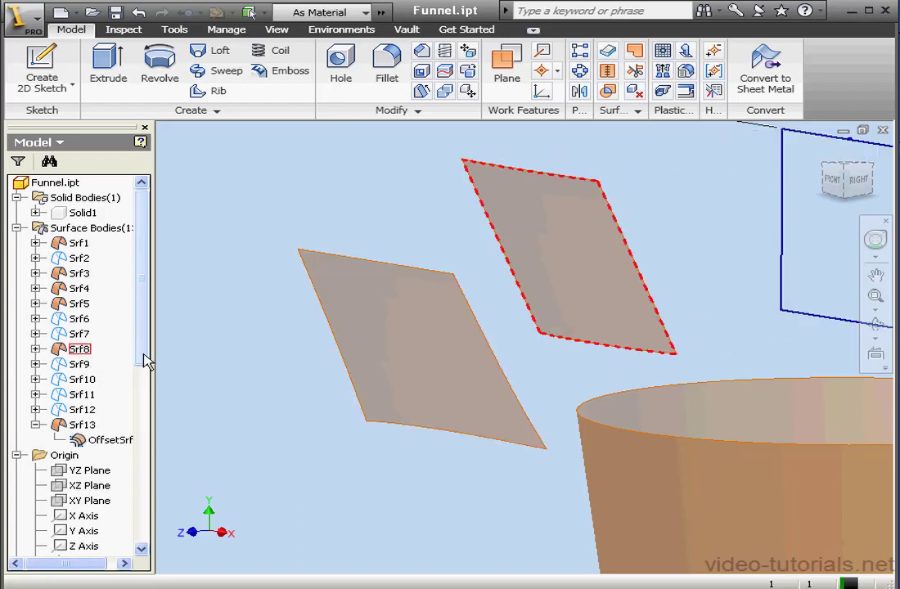
drag(144, 362, 154, 548)
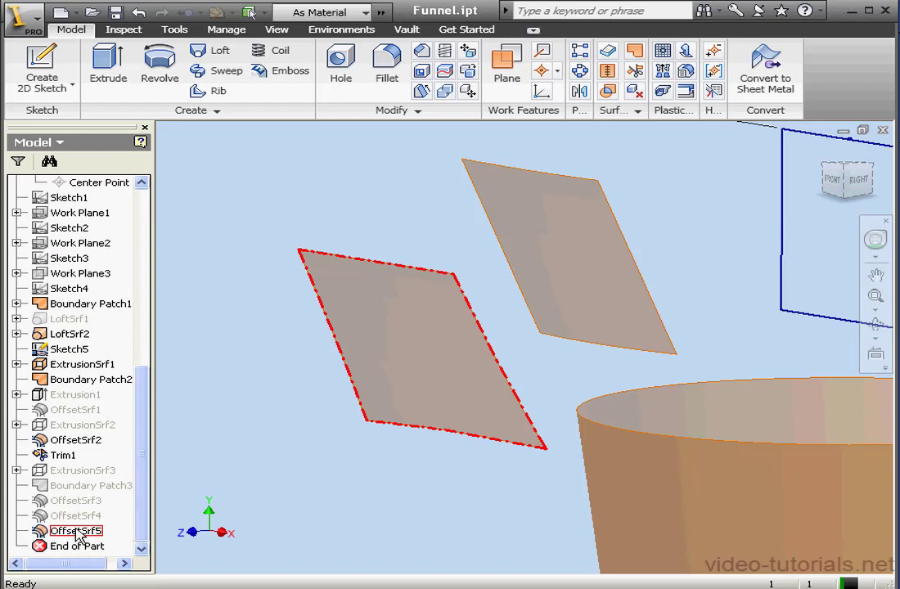
drag(141, 529, 147, 357)
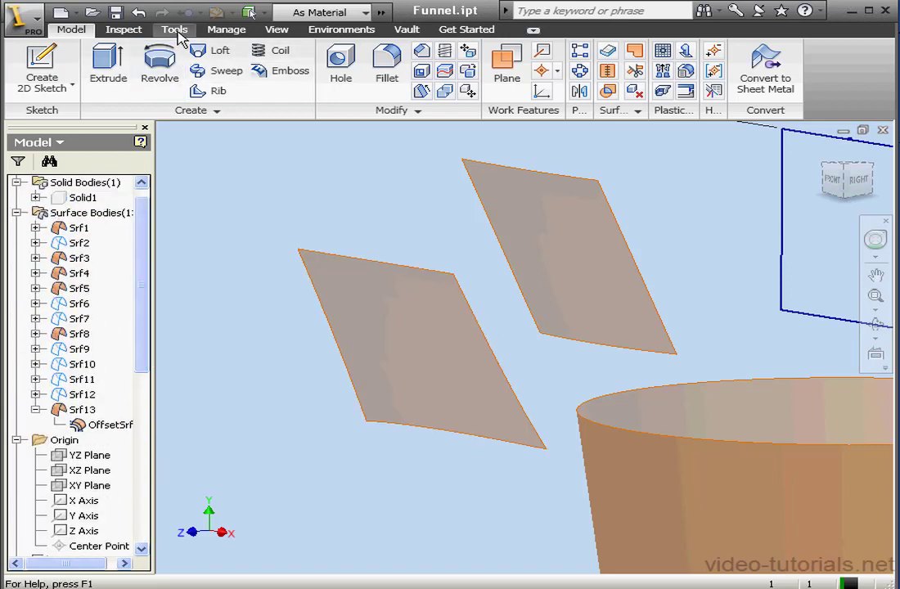
Measure the corner-to-corner diagonal of the patch Srf8 and the matching diagonal of the offset patch Srf13
click(155, 70)
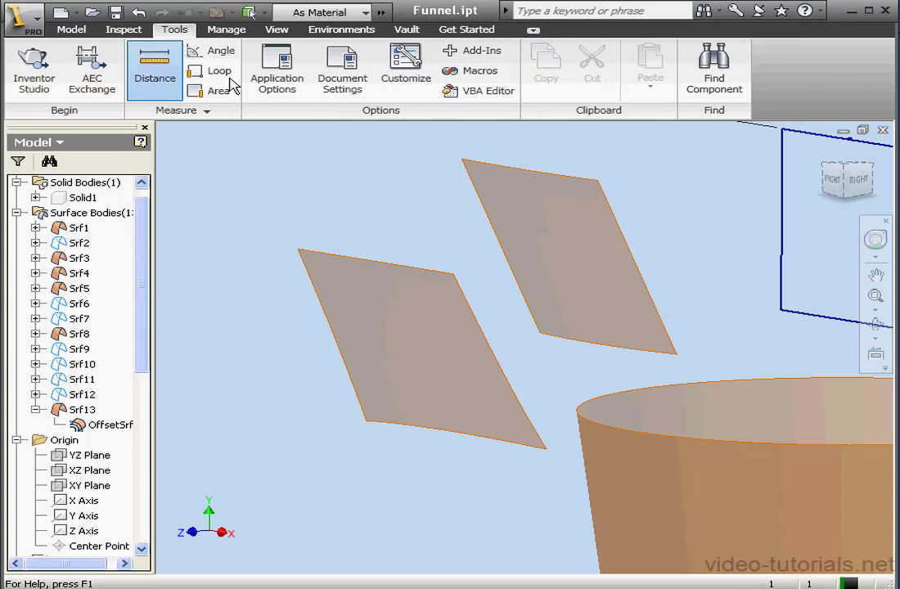
click(597, 180)
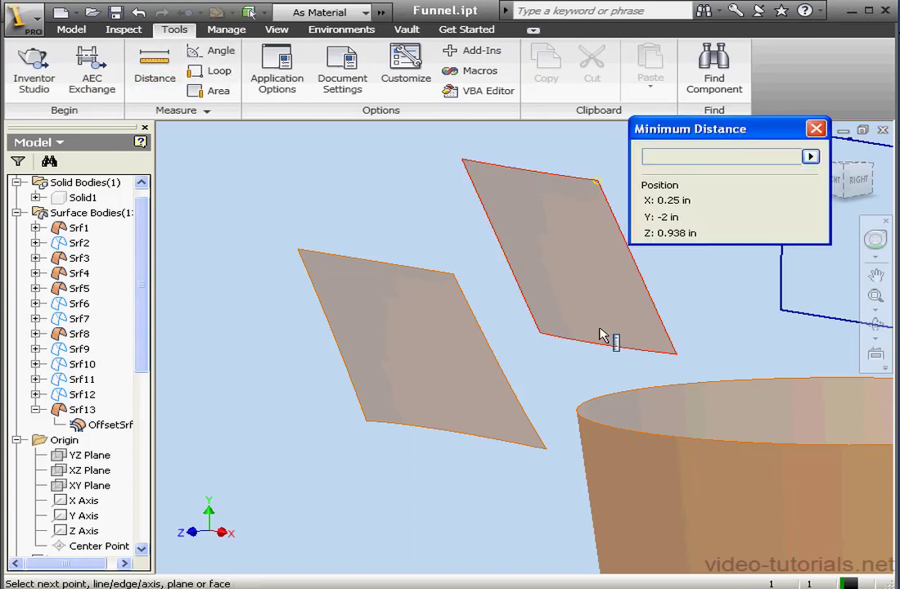
click(541, 335)
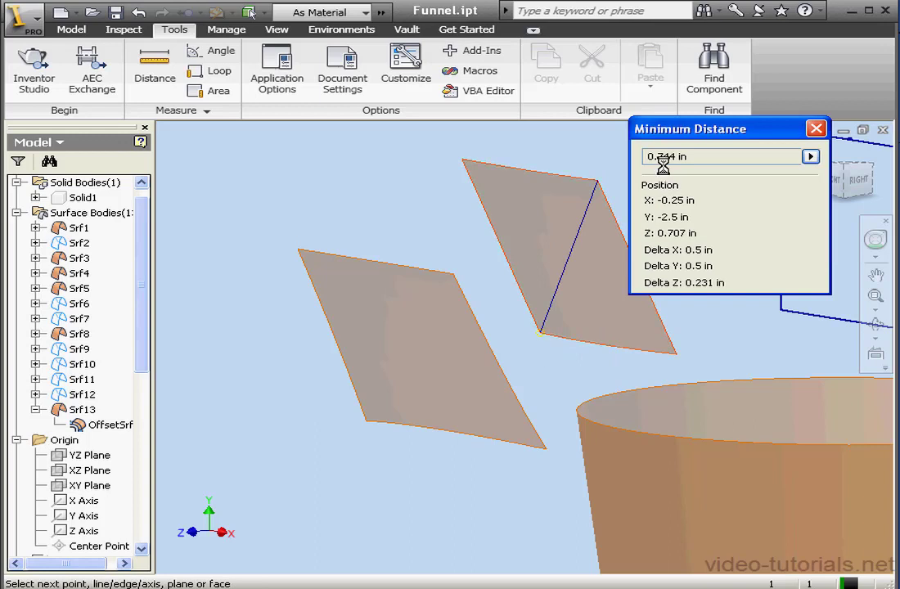
click(453, 275)
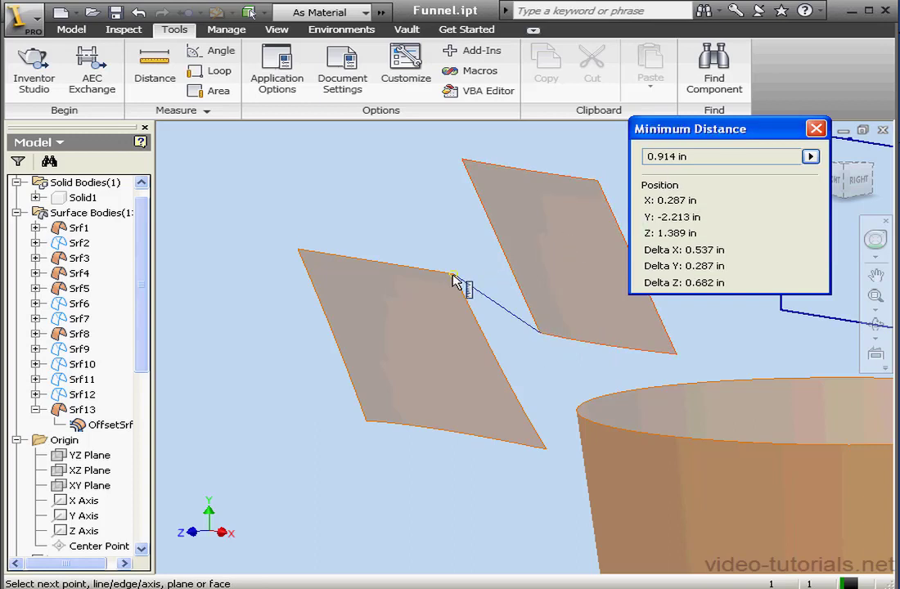
click(366, 422)
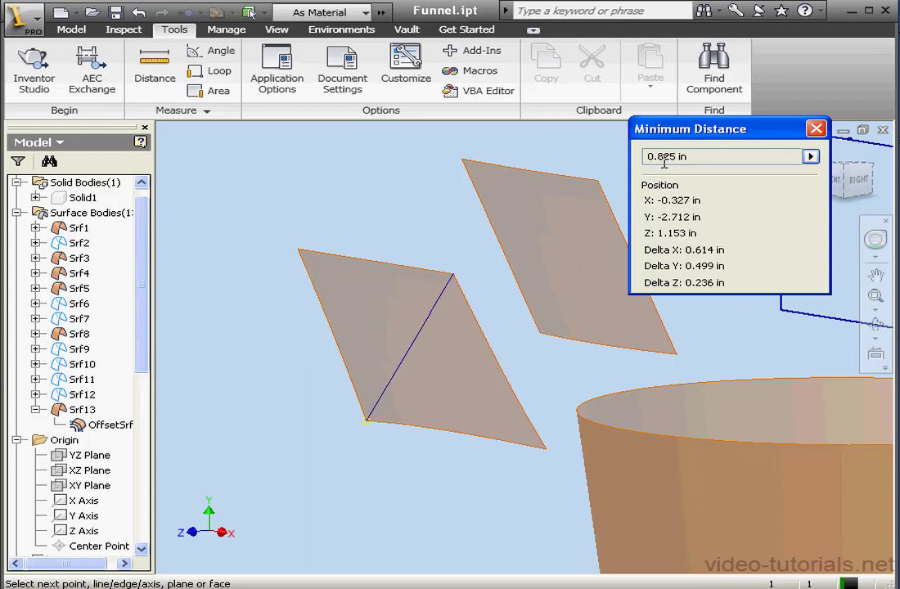
Hide the surface body Srf8 and display the funnel wall surface Srf2
click(816, 129)
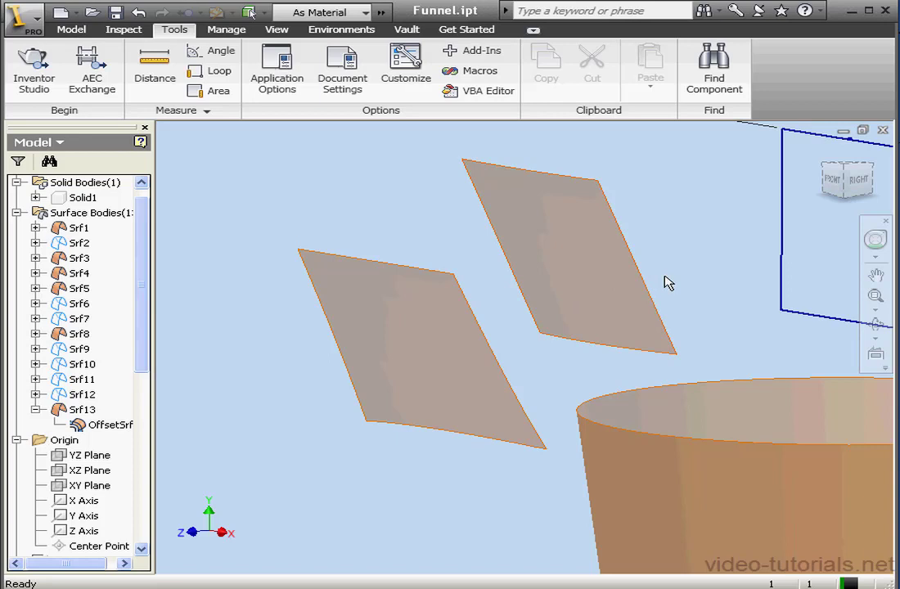
scroll(664, 282, down, 3)
scroll(572, 270, down, 3)
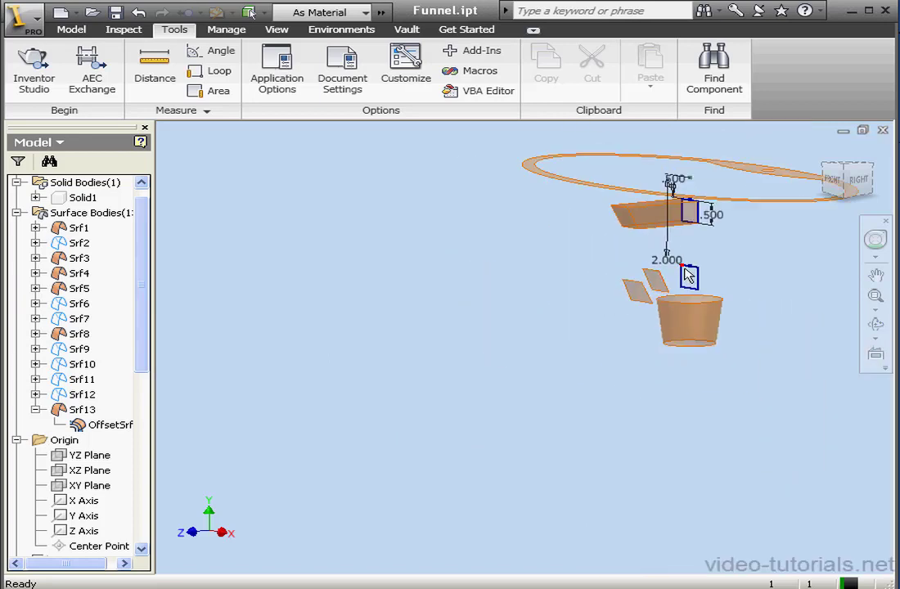
middle_drag(630, 262, 520, 331)
scroll(521, 331, up, 3)
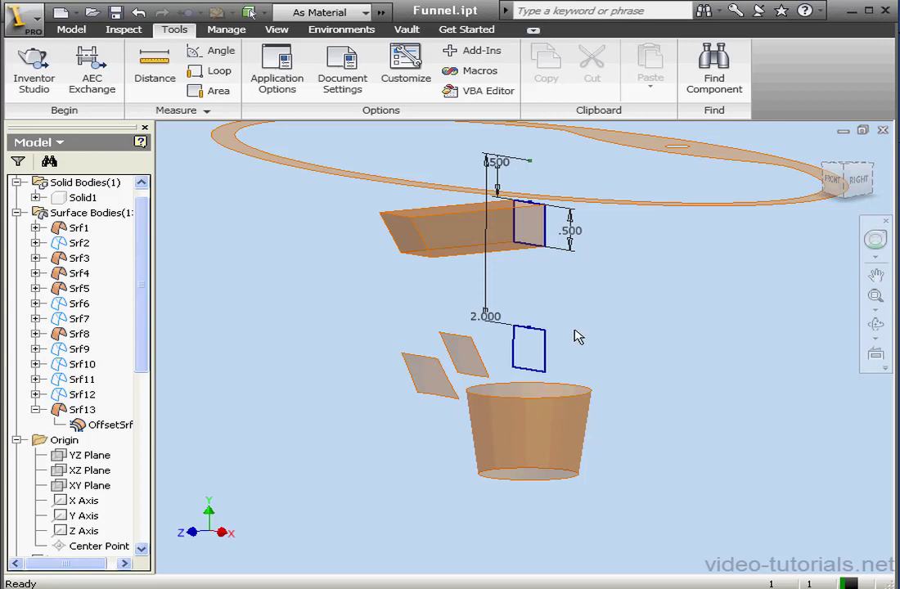
right_click(80, 335)
click(123, 418)
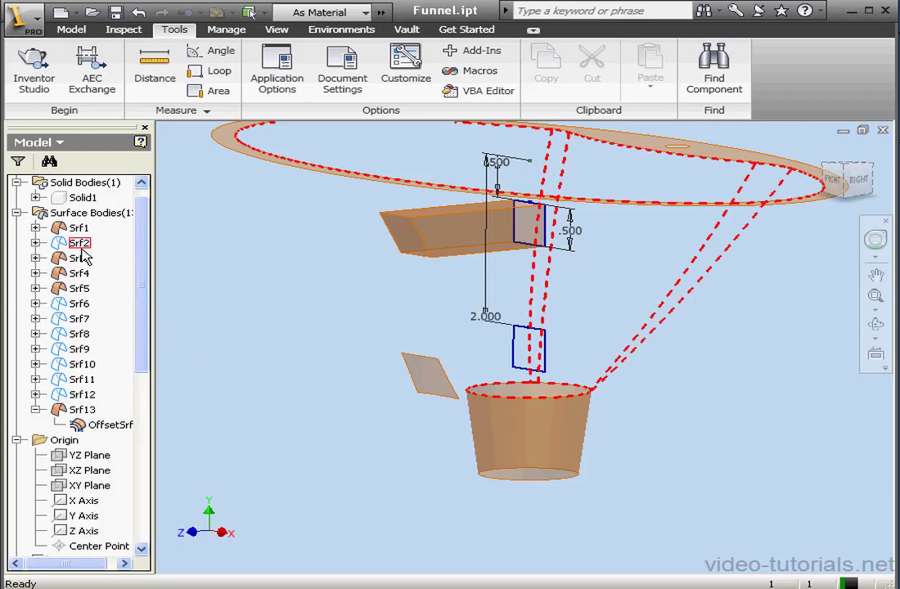
right_click(80, 243)
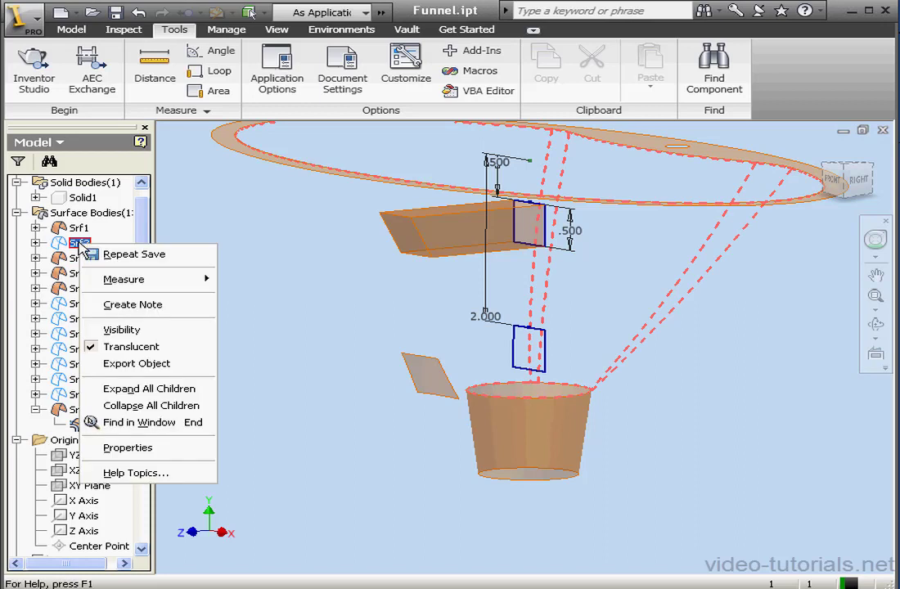
click(131, 330)
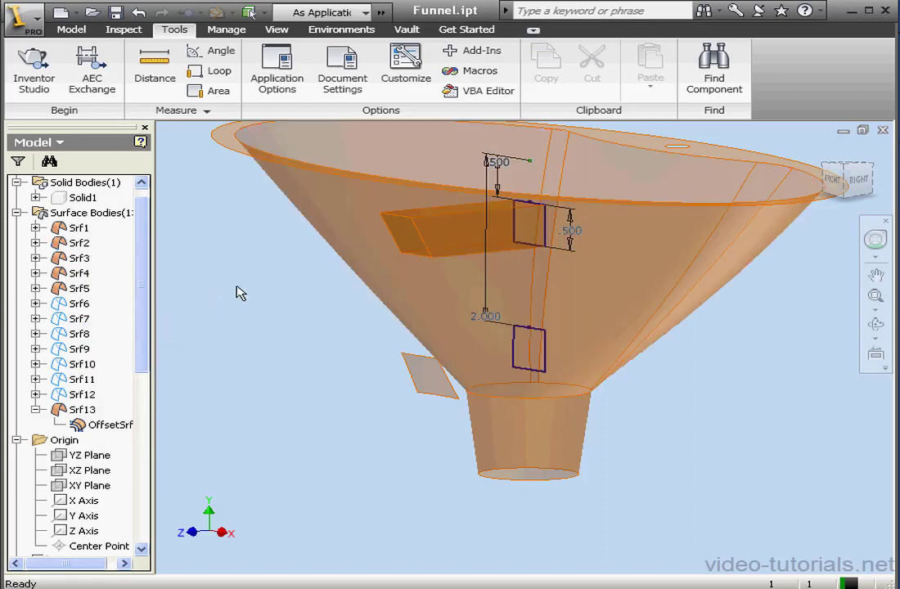
click(240, 293)
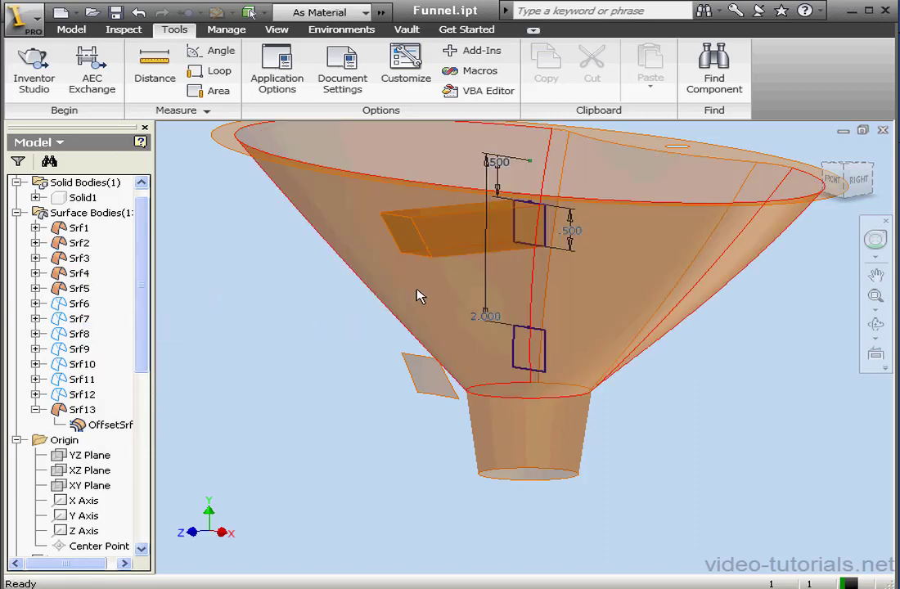
Try to offset the large curved wall face of Srf2 by 0.5 in with surface output
mouse_move(410, 294)
click(72, 29)
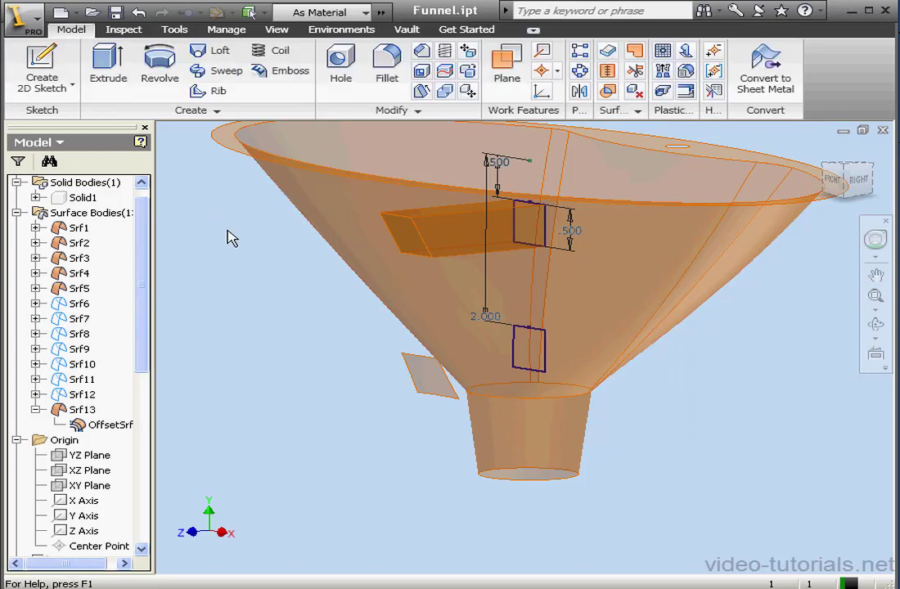
click(607, 54)
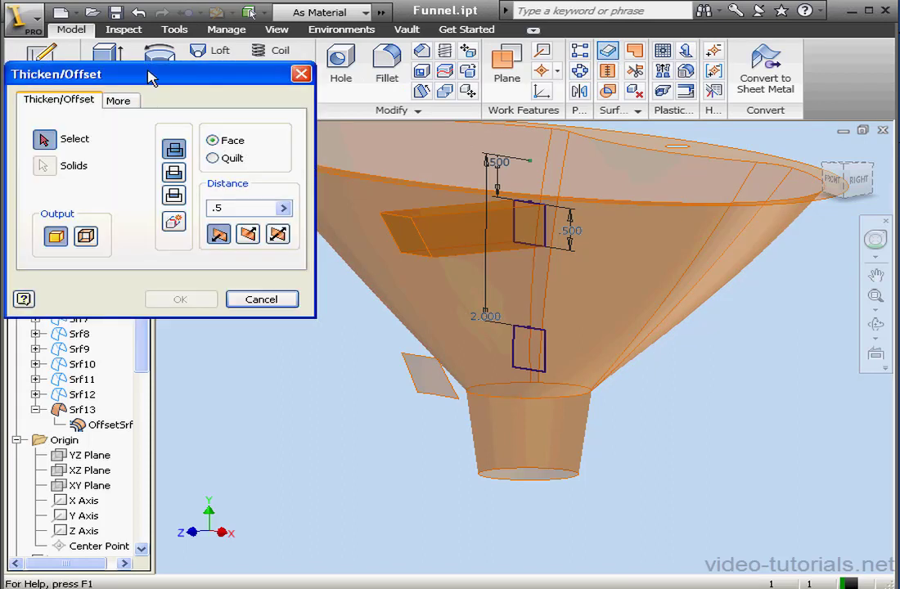
click(106, 226)
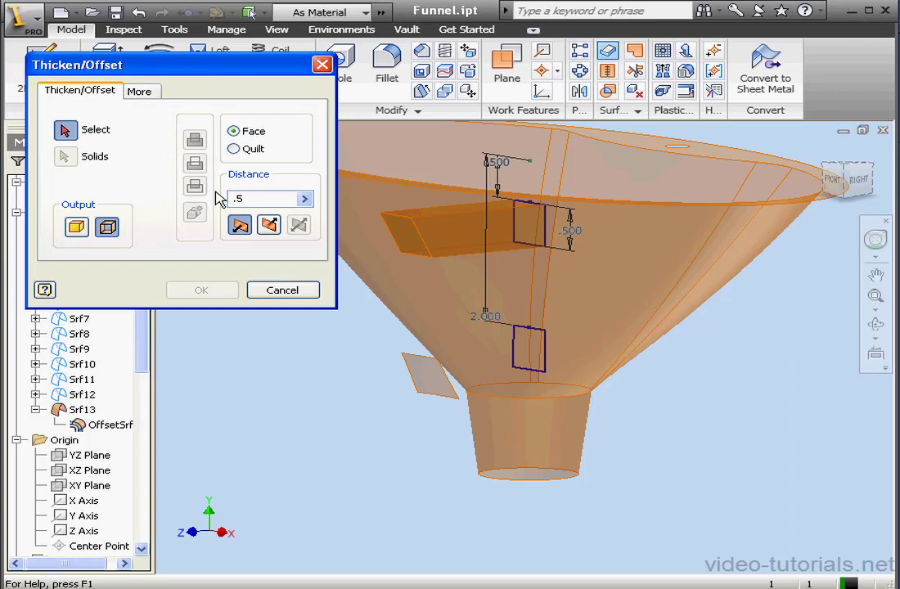
click(601, 293)
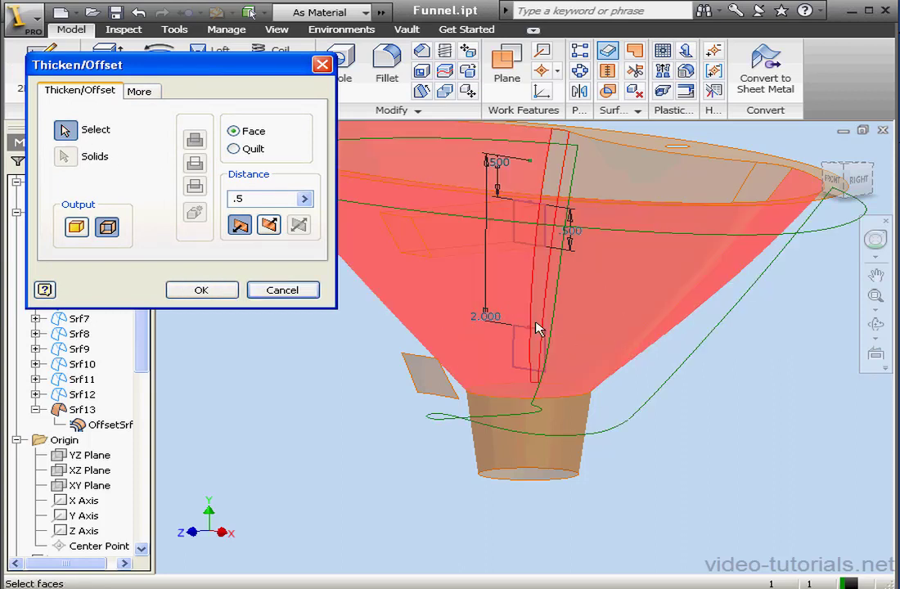
click(227, 290)
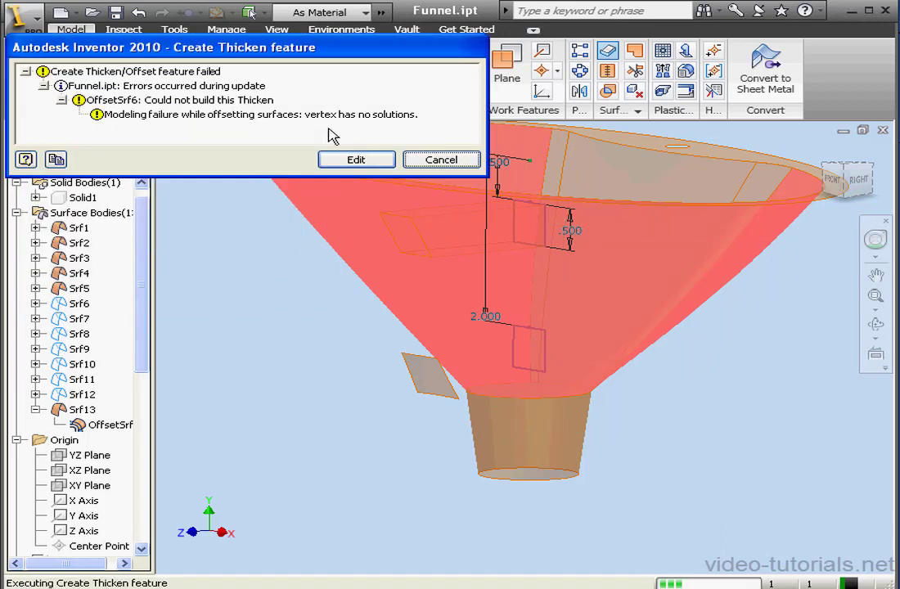
click(454, 160)
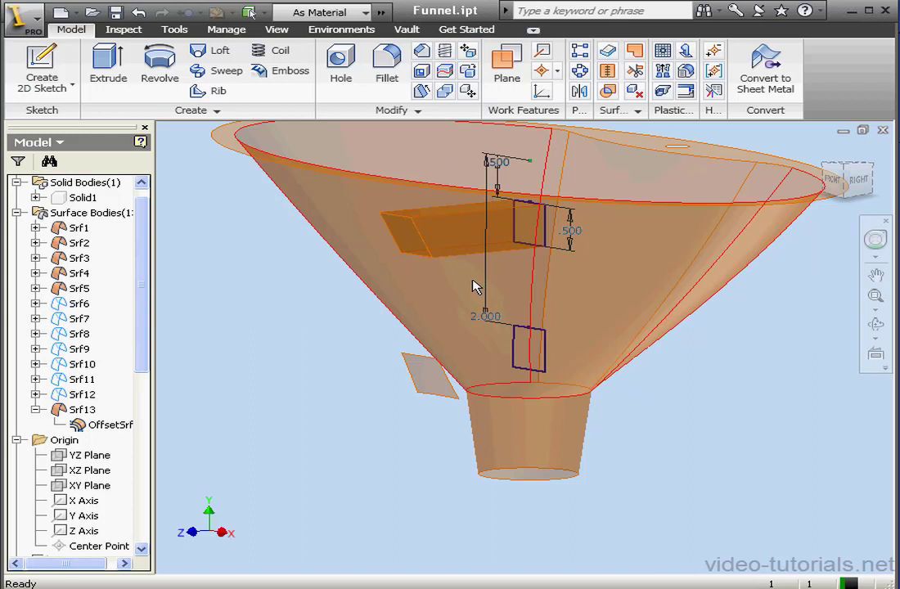
Copy the large curved wall face as a surface with Thicken/Offset at distance 0, and hide the original Srf2
mouse_move(475, 298)
click(607, 50)
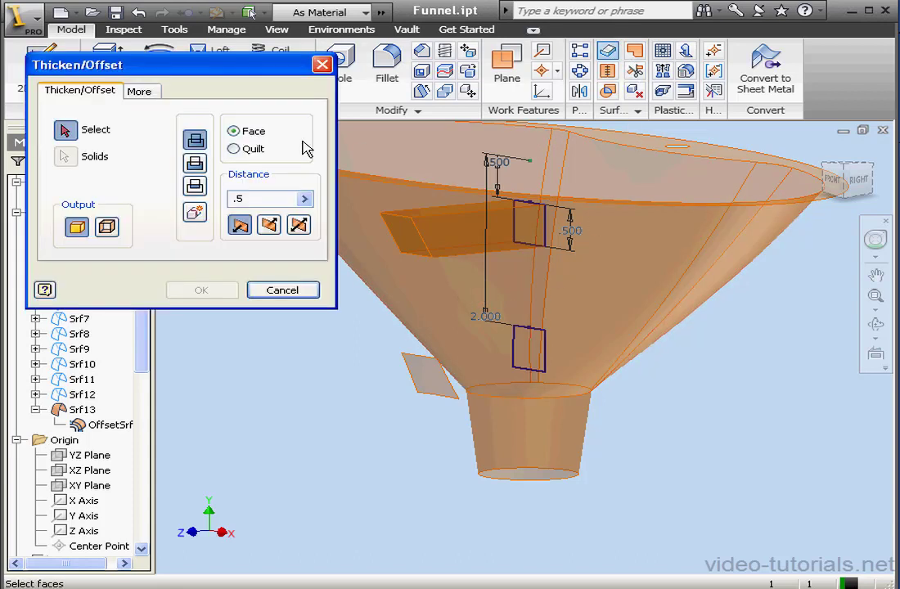
click(114, 231)
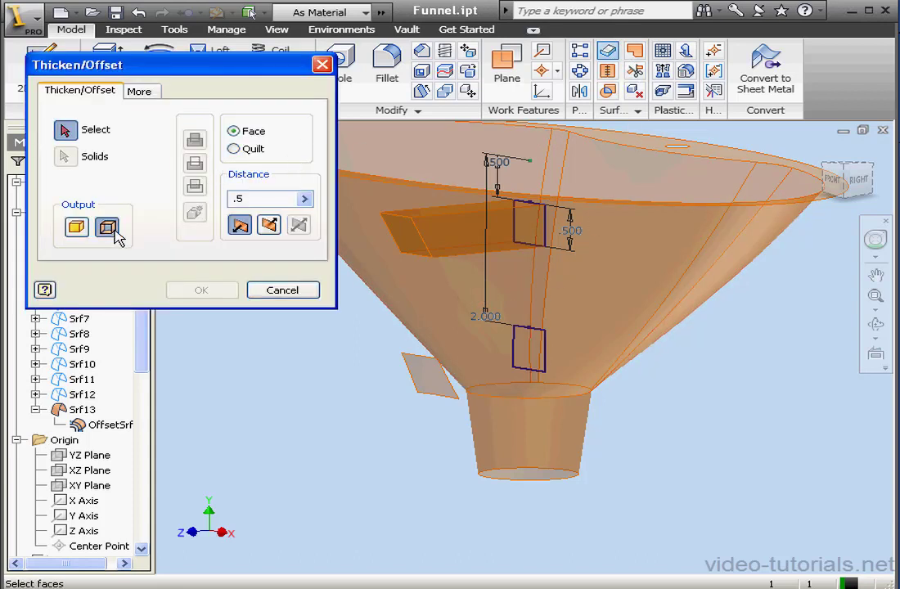
drag(269, 201, 219, 203)
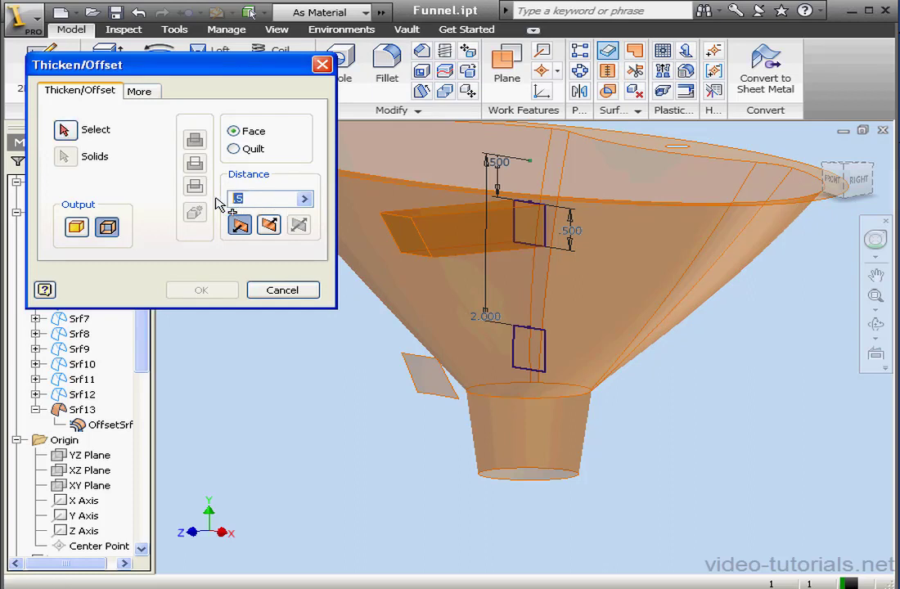
text(0)
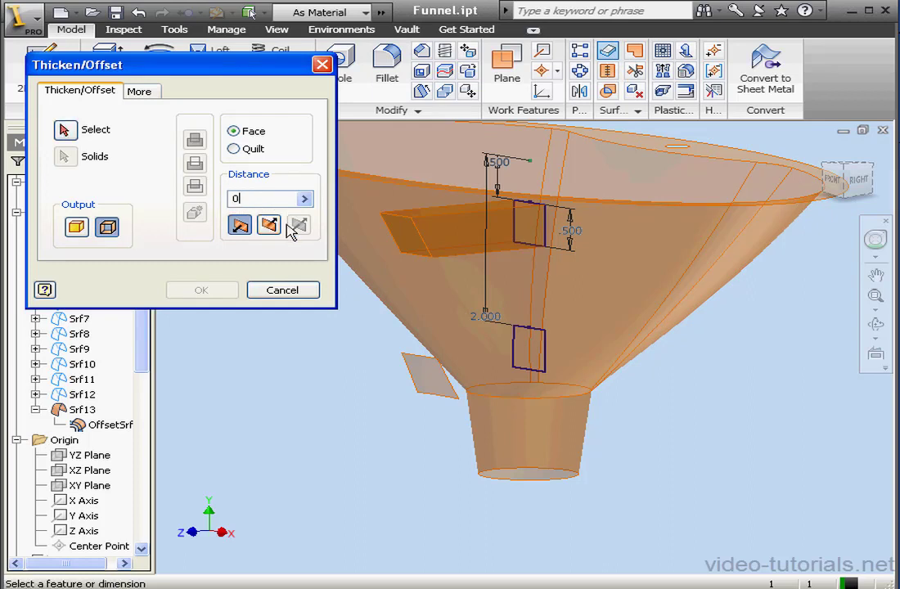
click(65, 130)
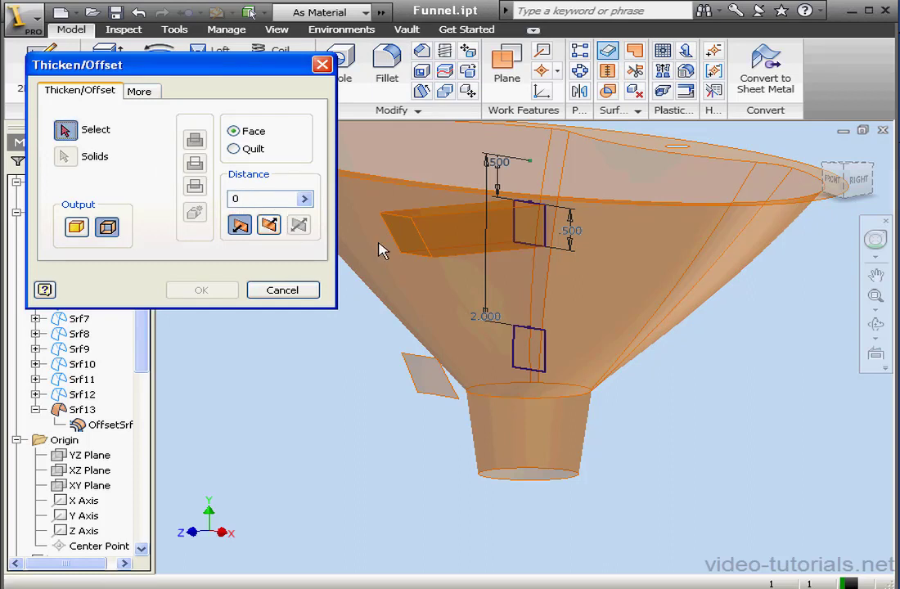
click(626, 281)
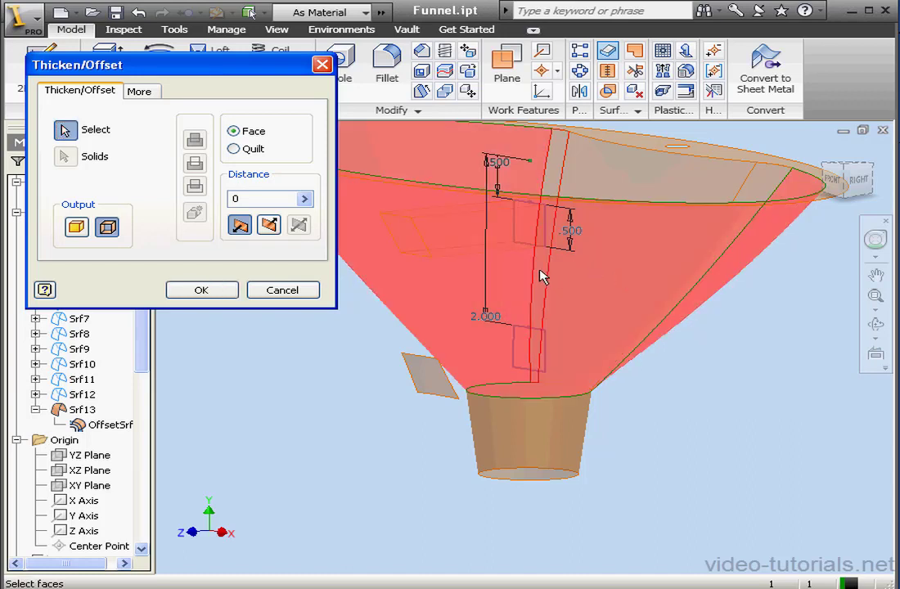
click(226, 290)
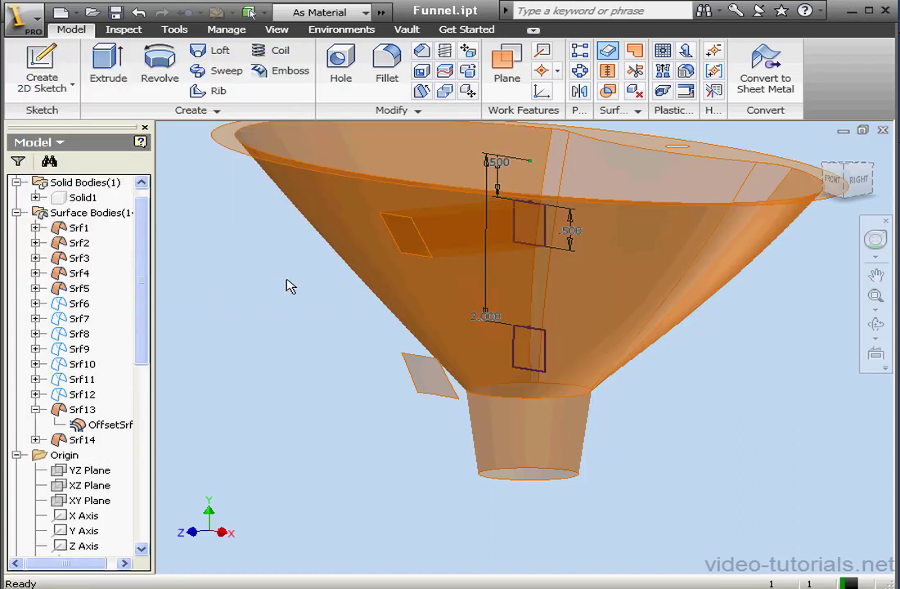
right_click(67, 245)
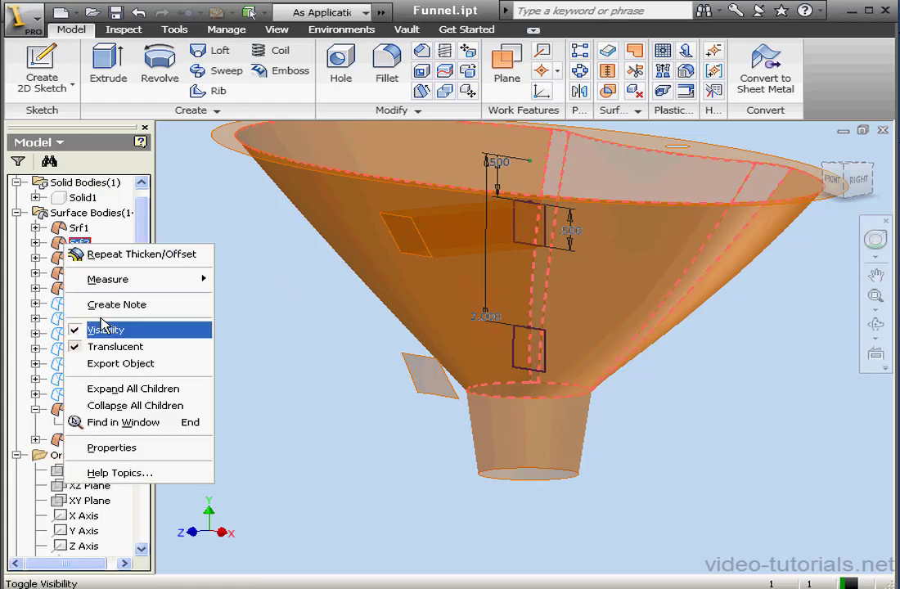
click(101, 330)
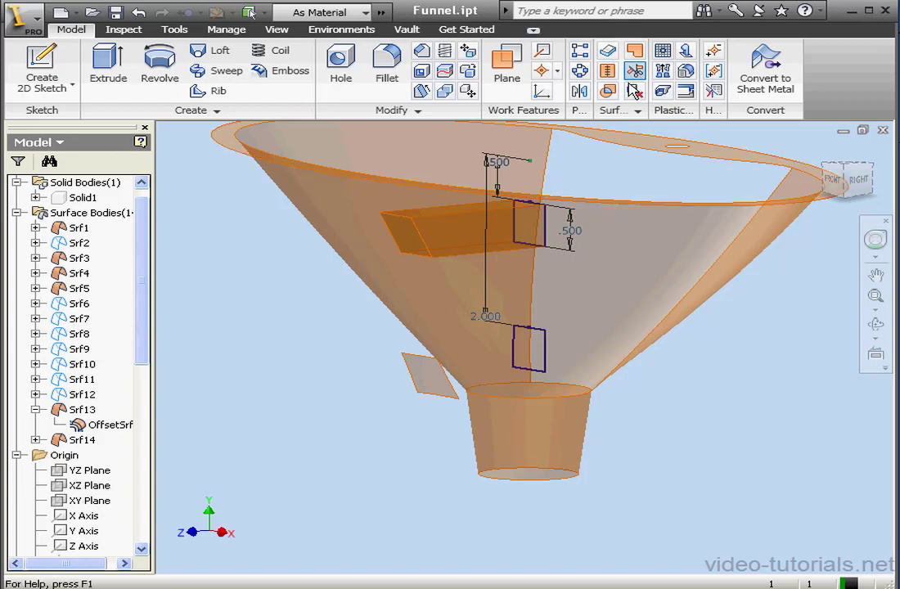
Trim the copied wall surface with the XY Plane, removing both portions behind the plane, and compare by undoing and redoing the trim
click(634, 70)
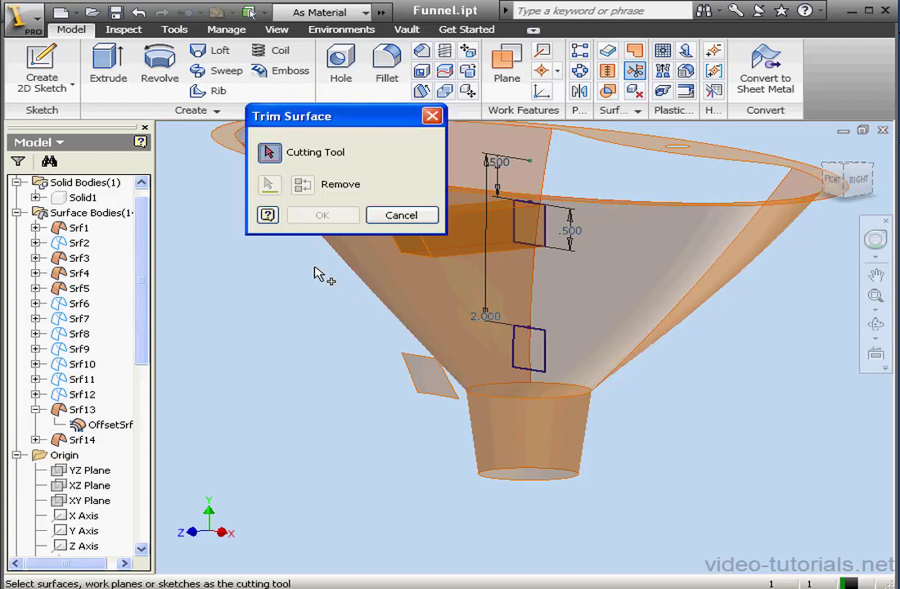
click(100, 500)
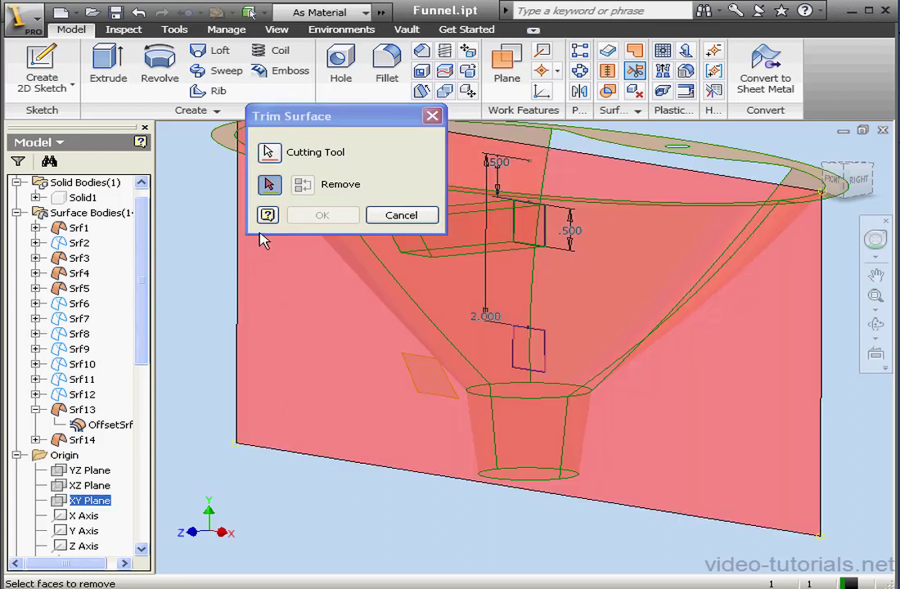
click(799, 190)
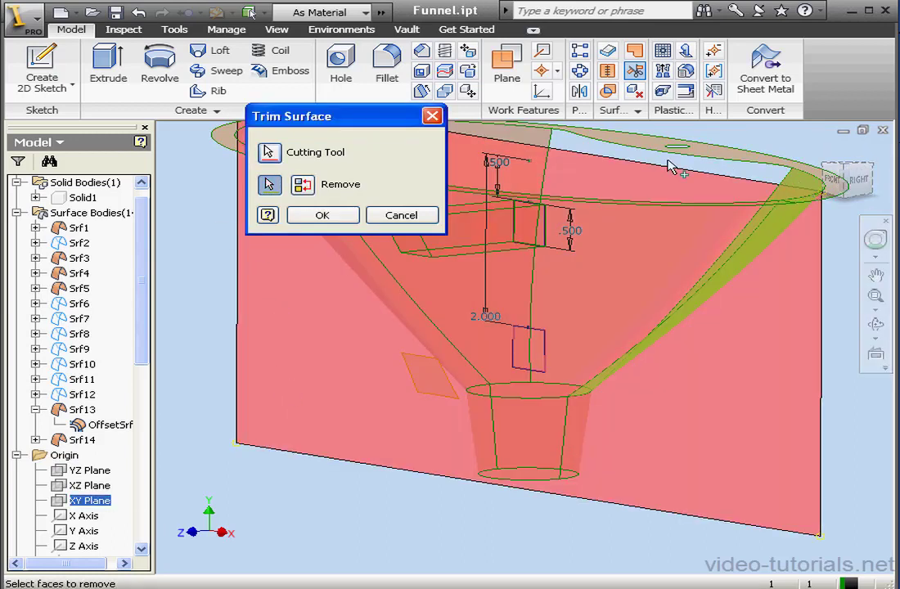
click(533, 143)
click(341, 215)
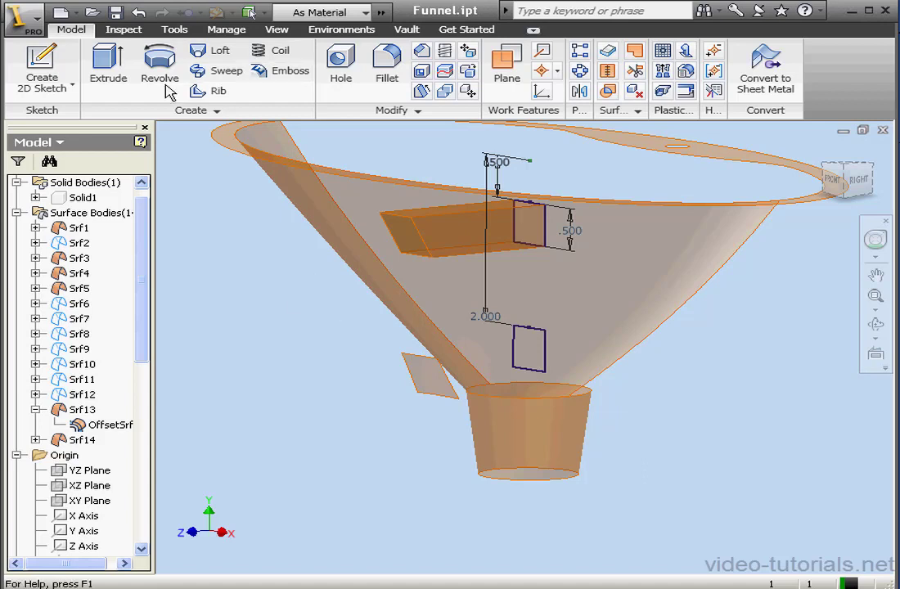
click(139, 11)
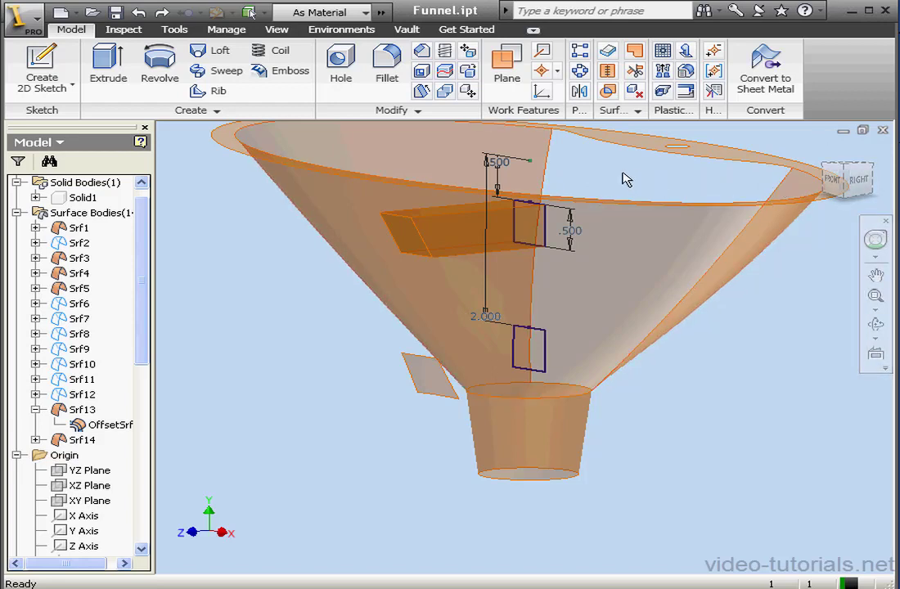
click(162, 12)
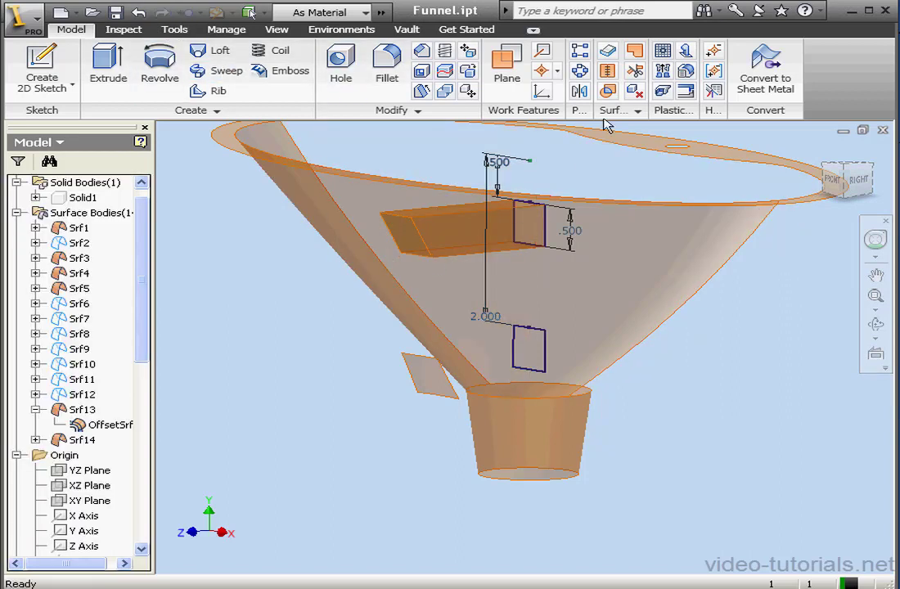
Offset the trimmed wall surface by 0.5 in with surface output
click(608, 52)
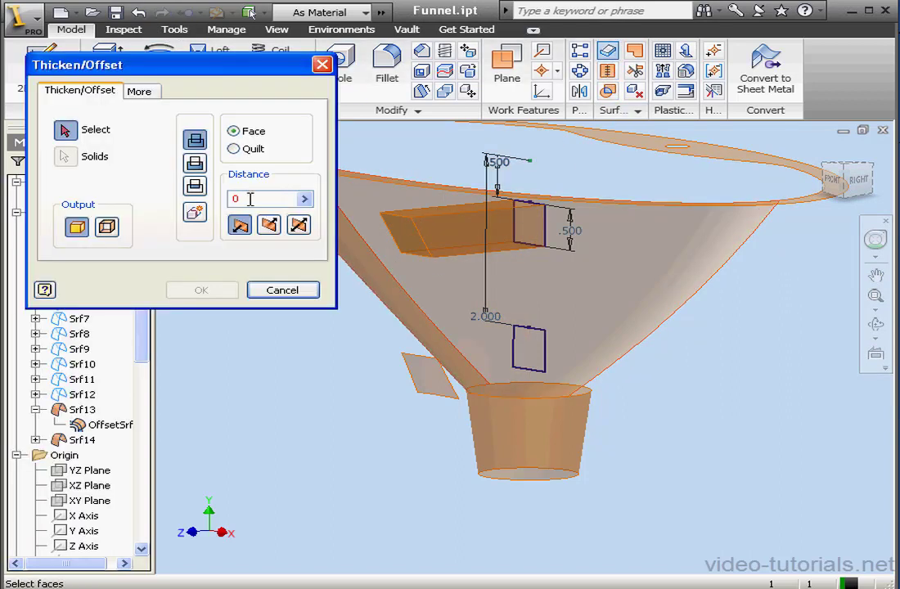
double_click(265, 201)
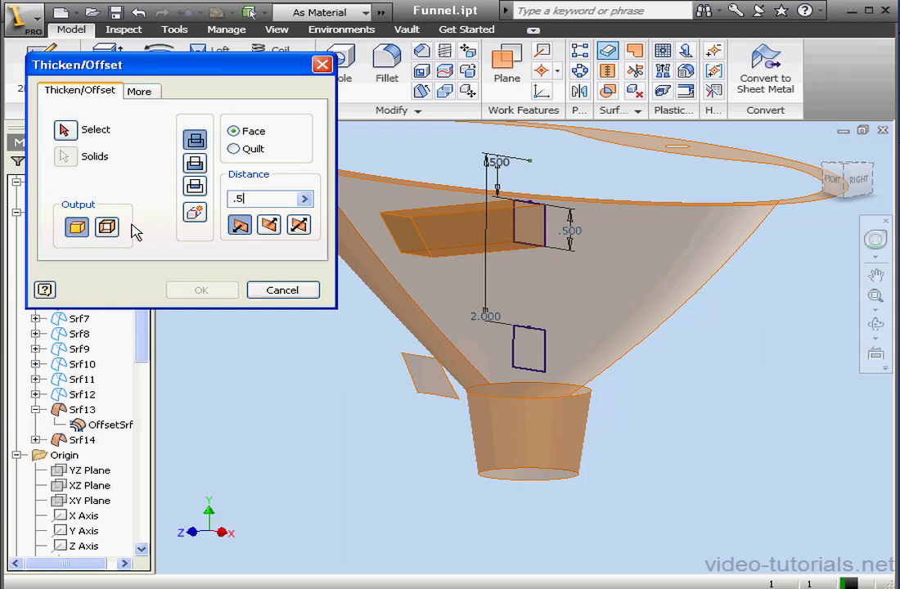
click(107, 226)
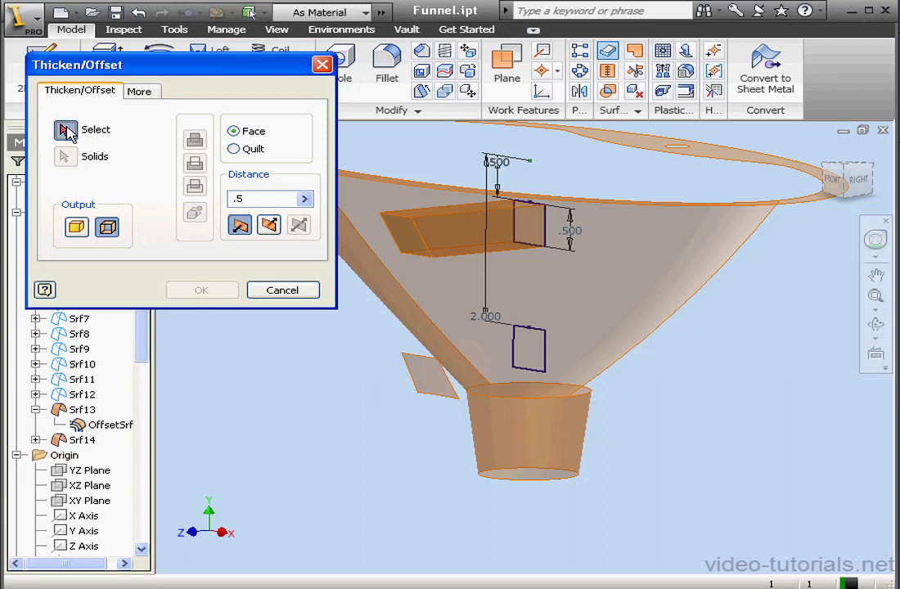
click(599, 287)
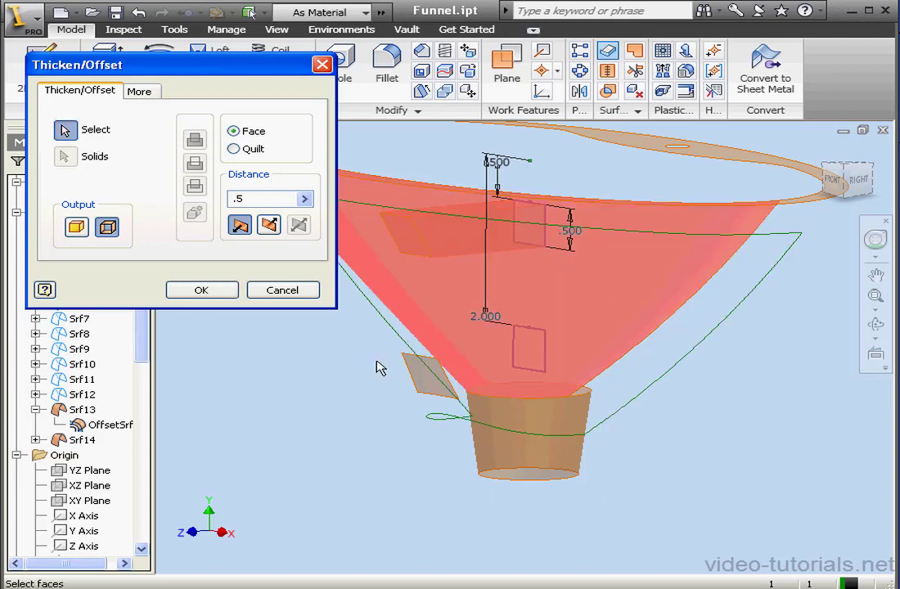
click(211, 291)
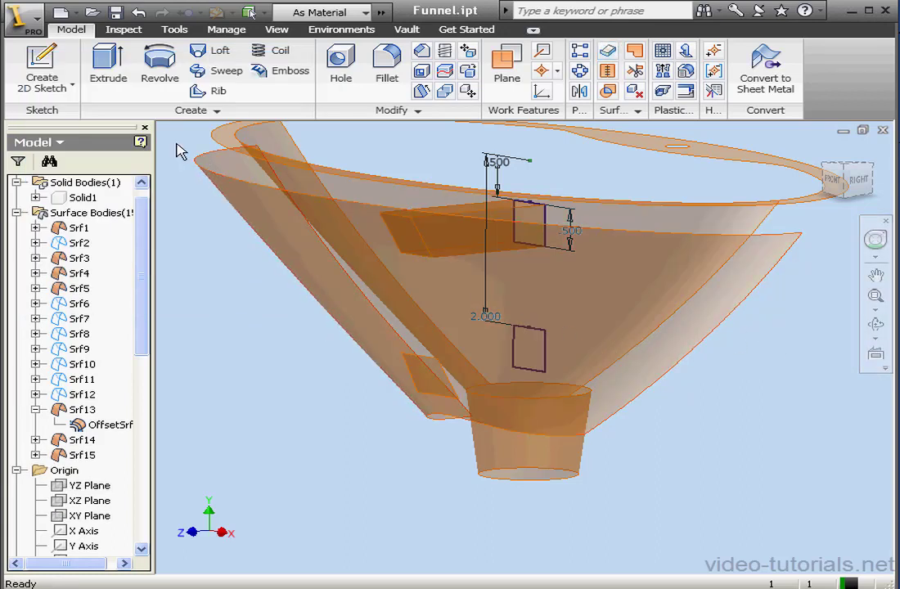
Extrude the lower sketch rectangle 1.875 in as a surface, passing through the offset wall surface
click(113, 72)
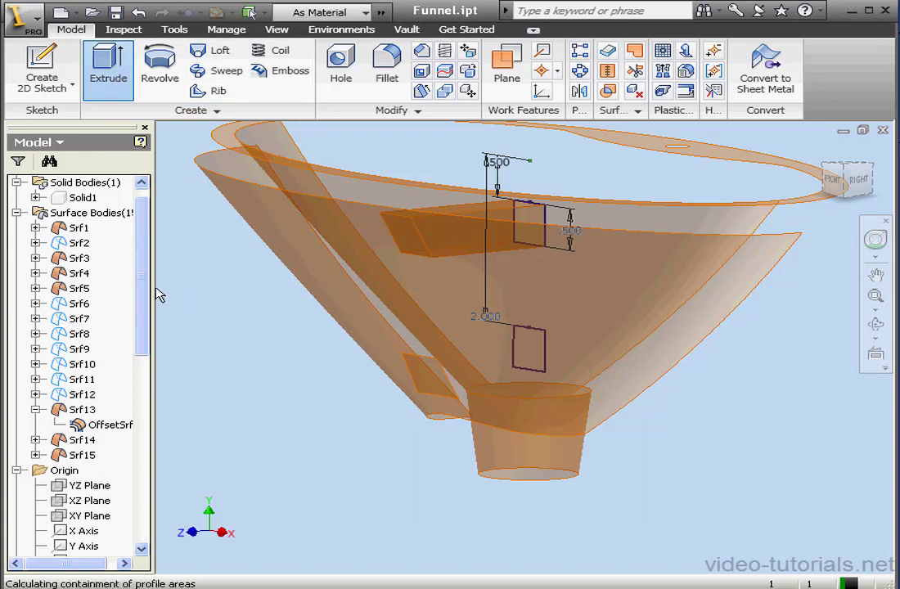
click(128, 203)
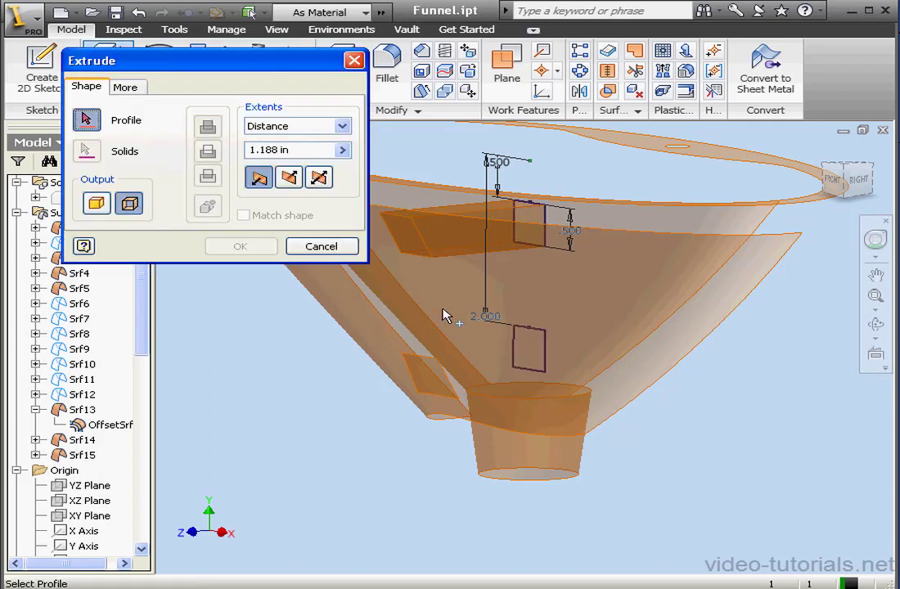
click(535, 354)
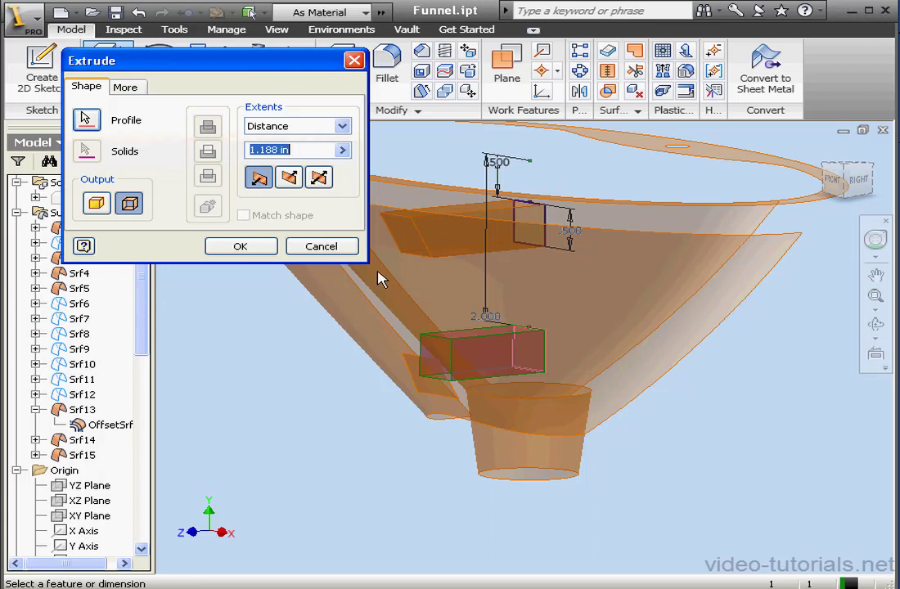
click(858, 182)
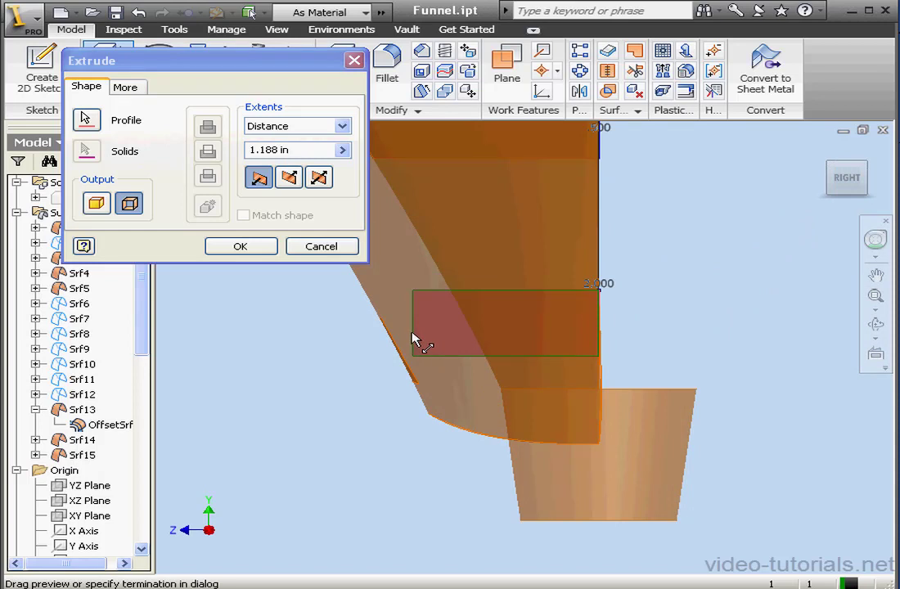
drag(413, 340, 305, 342)
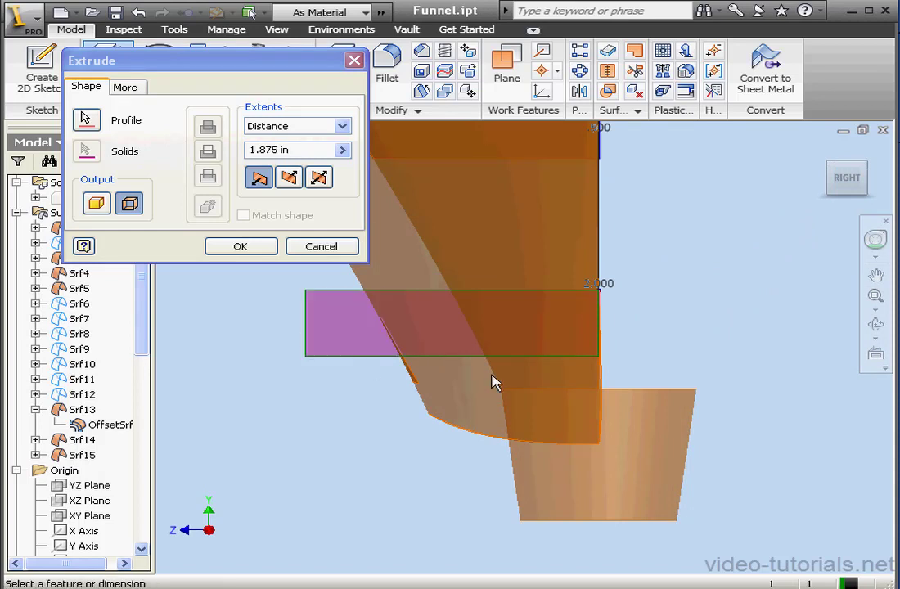
click(265, 246)
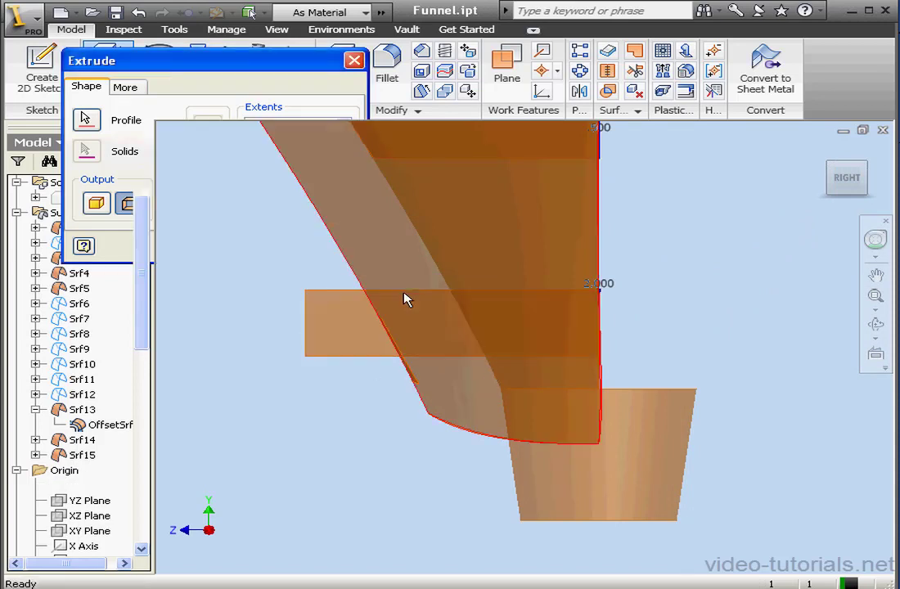
Trim the offset wall surface with the lower extruded surface, removing everything outside the rectangular outline
click(634, 74)
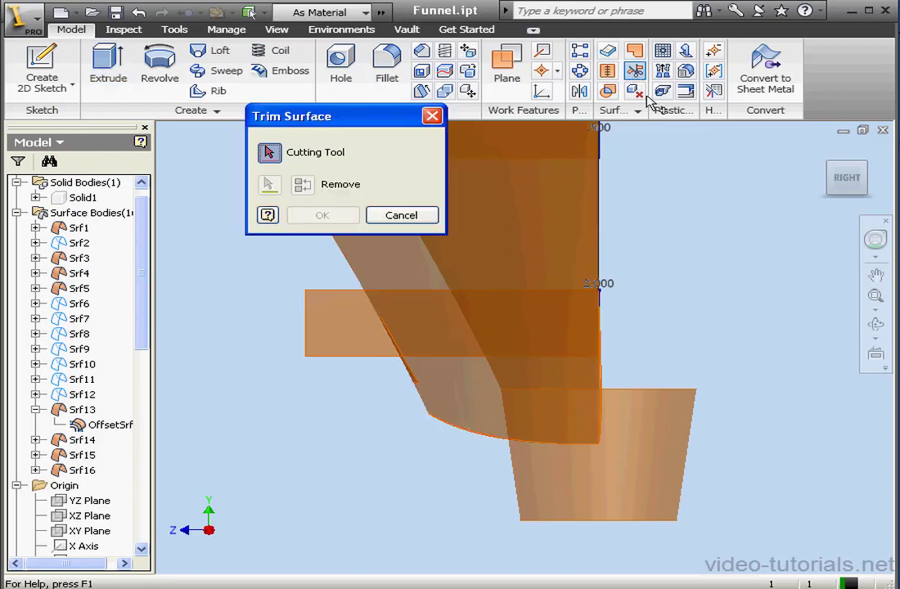
click(342, 327)
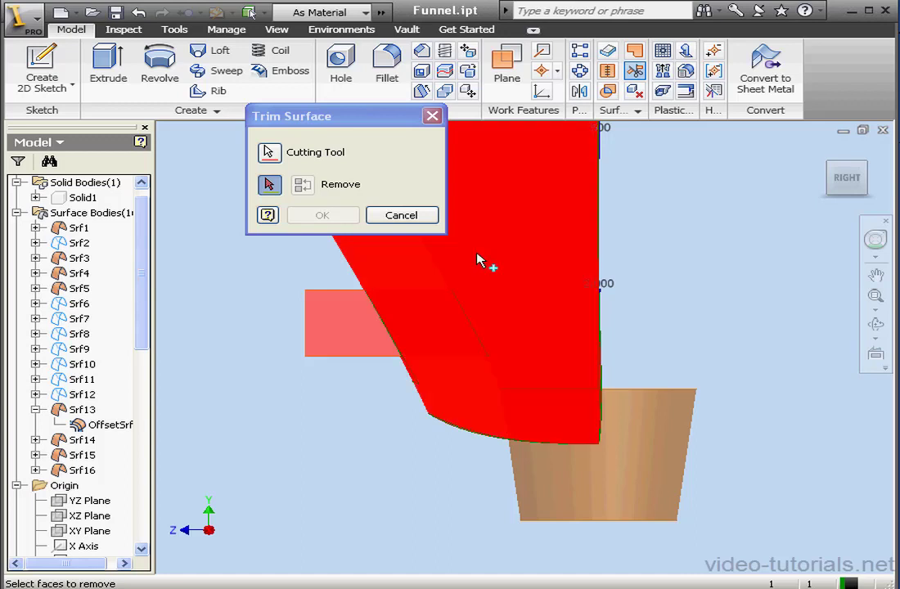
click(499, 255)
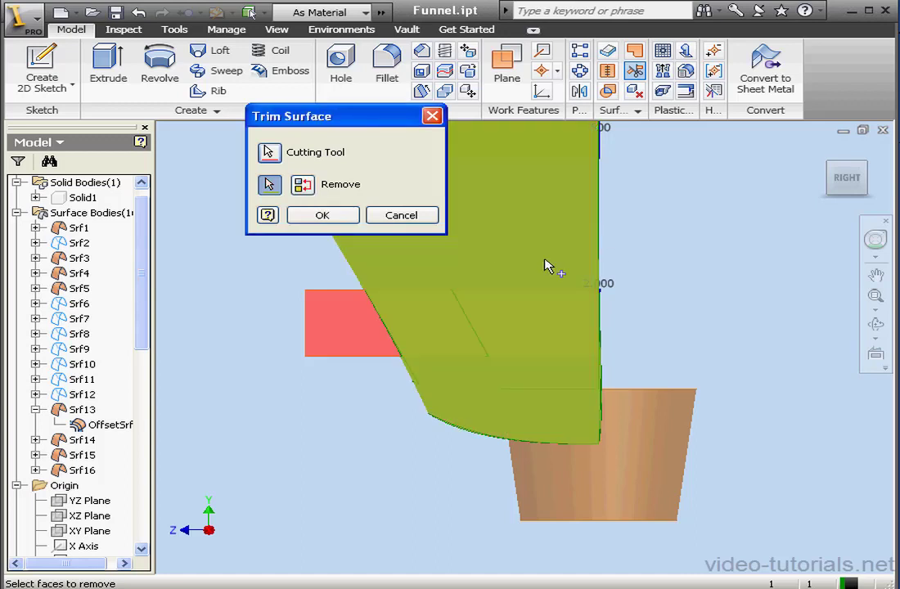
click(349, 216)
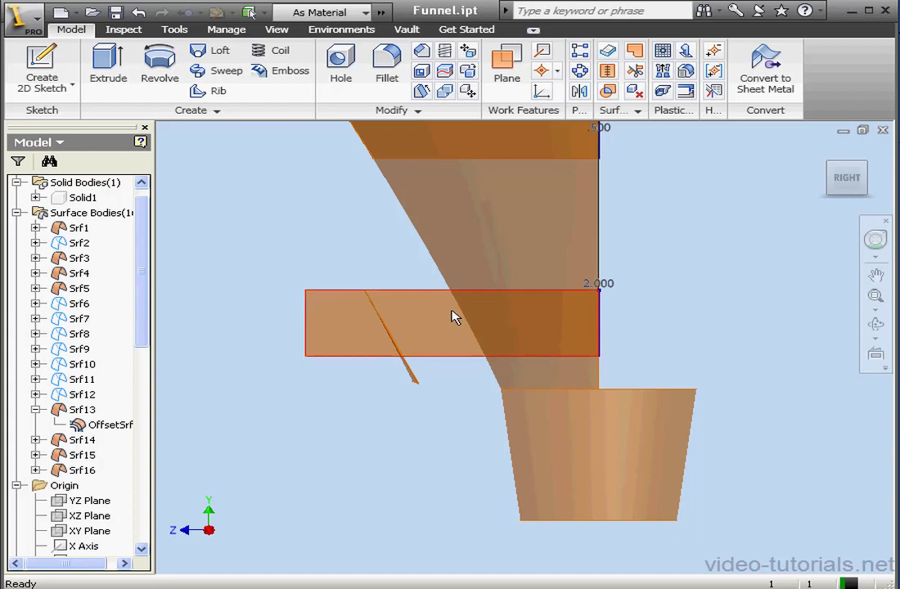
Hide the extruded cutting surface Srf16 and inspect the remaining curved patch from an angle
right_click(84, 473)
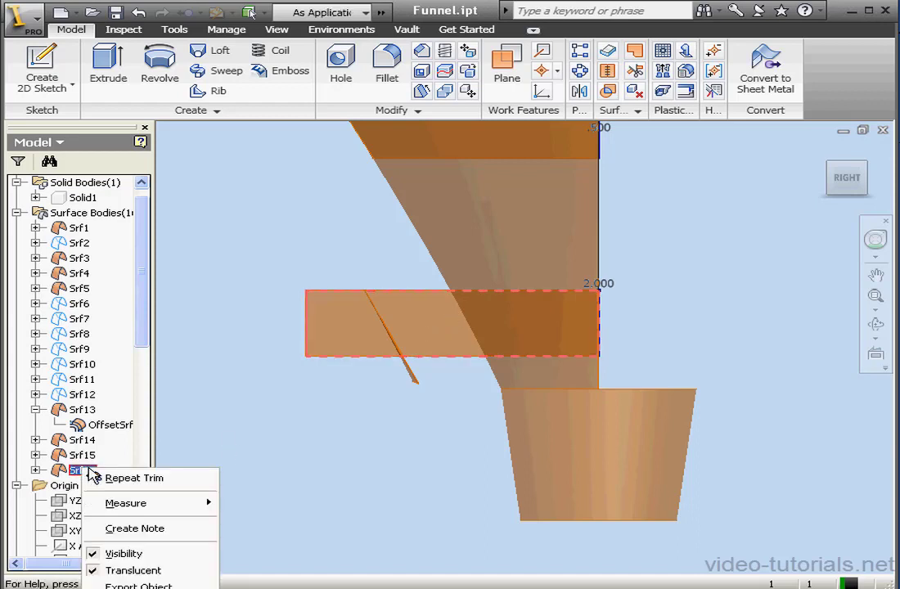
click(157, 553)
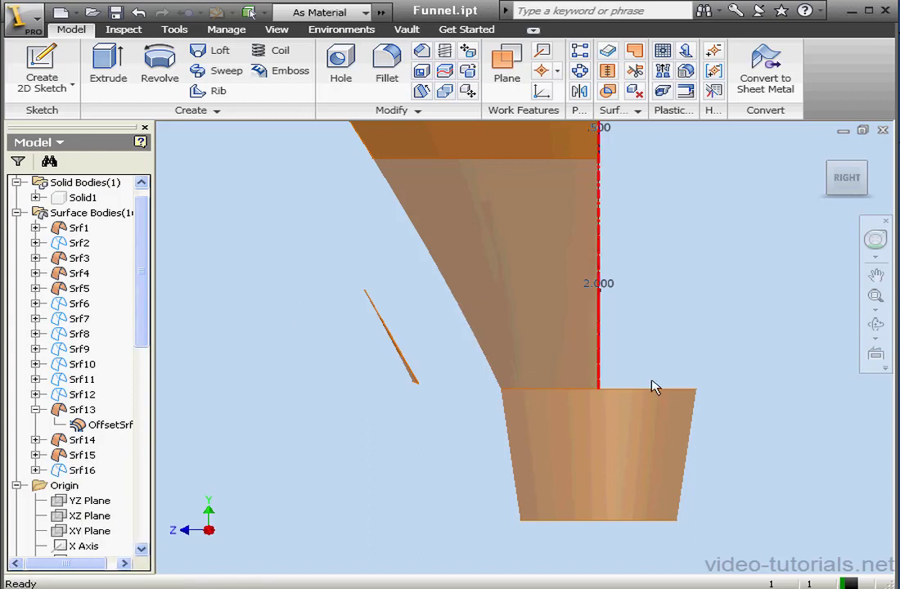
click(876, 327)
drag(425, 361, 508, 354)
click(874, 331)
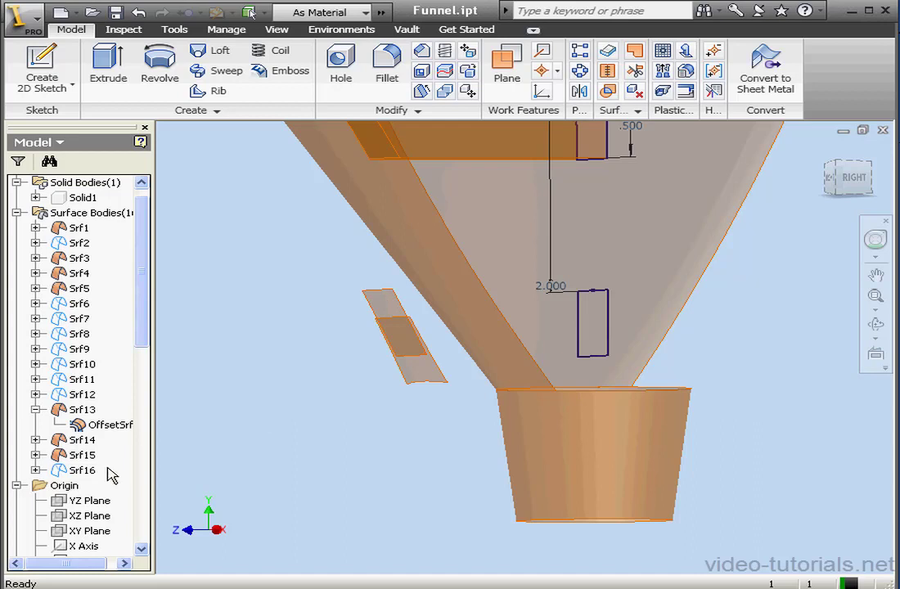
List the features that make up surface bodies Srf16 and Srf15, and hide Srf15
click(35, 470)
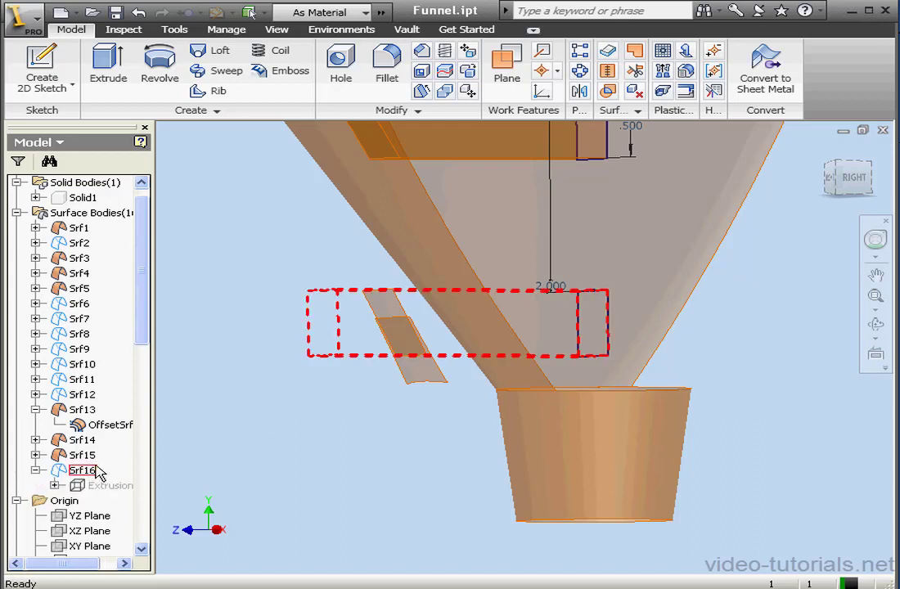
click(35, 455)
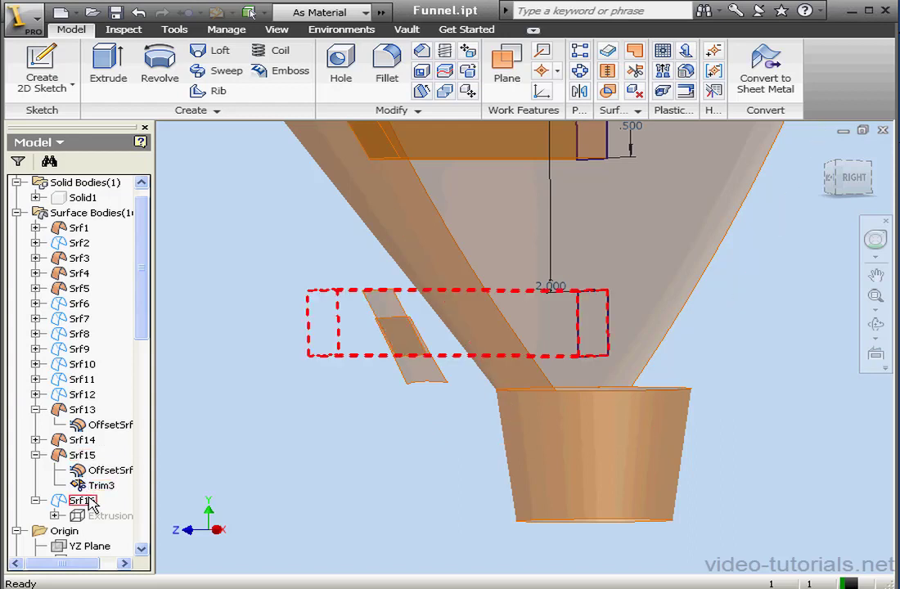
right_click(69, 455)
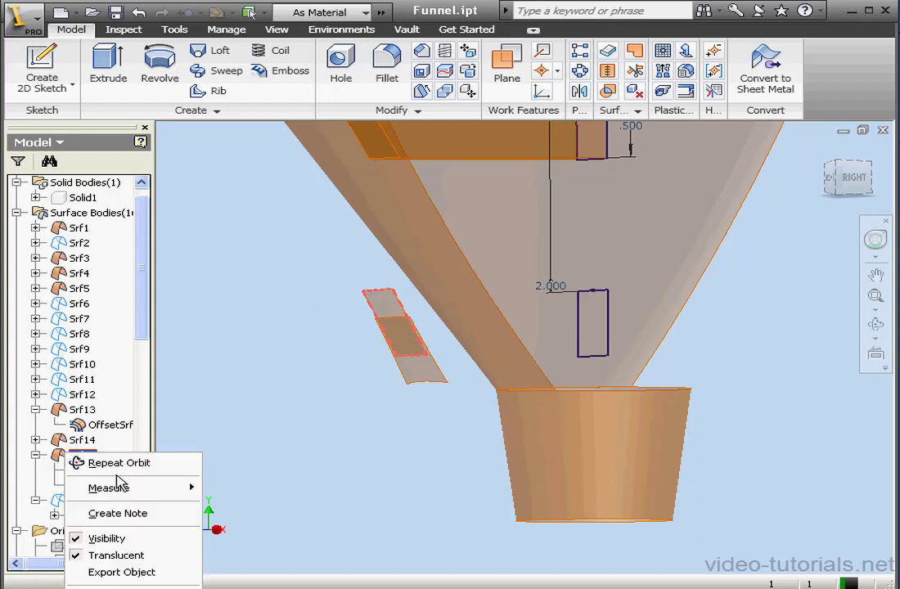
click(122, 539)
Find the features behind the hidden Srf15 patch in the model history and make OffsetSrf7 visible again
drag(141, 331, 151, 564)
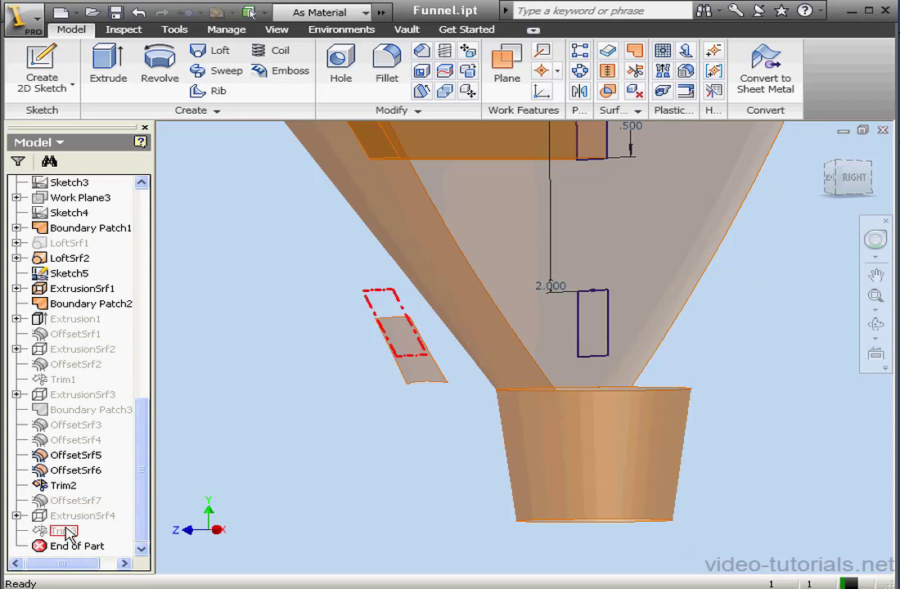
drag(137, 526, 185, 293)
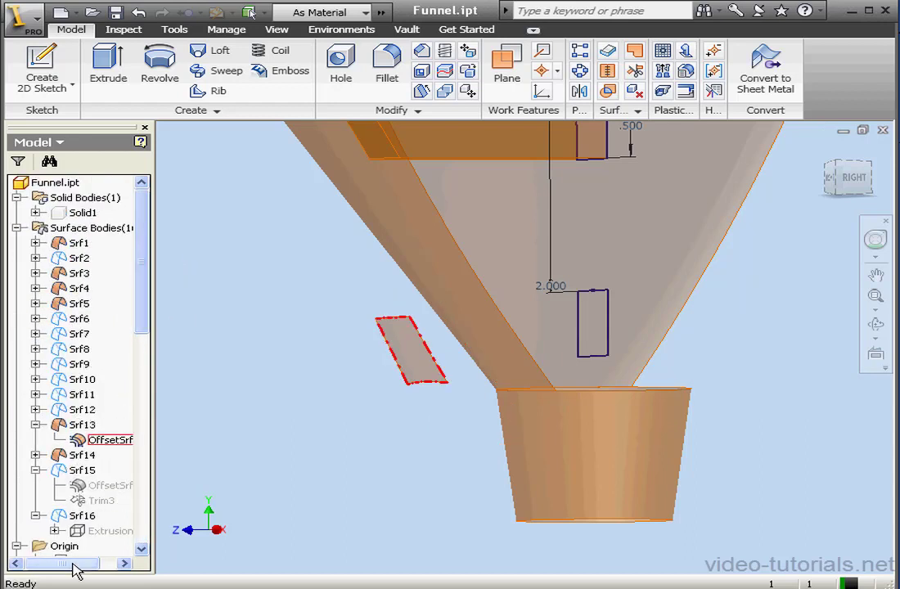
drag(76, 570, 88, 568)
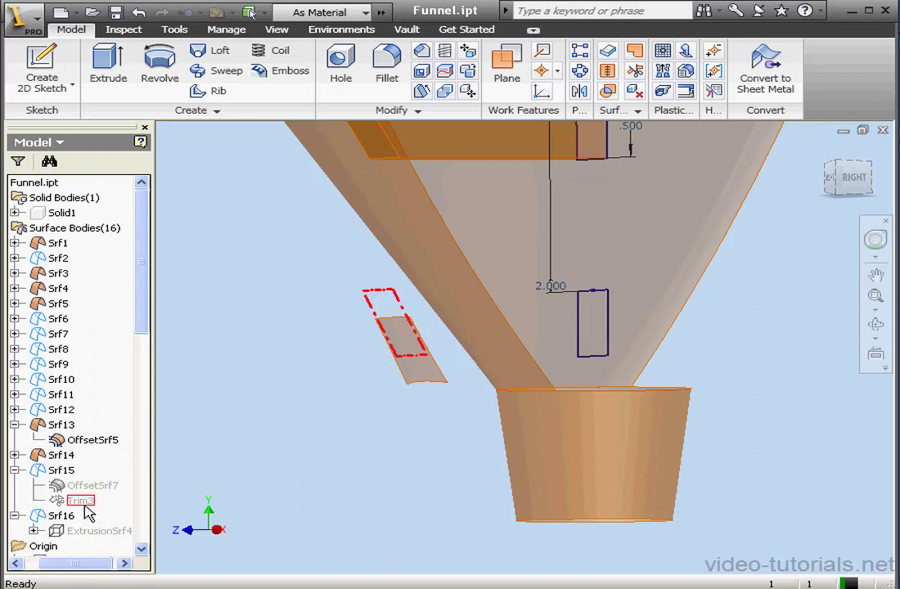
drag(132, 315, 136, 523)
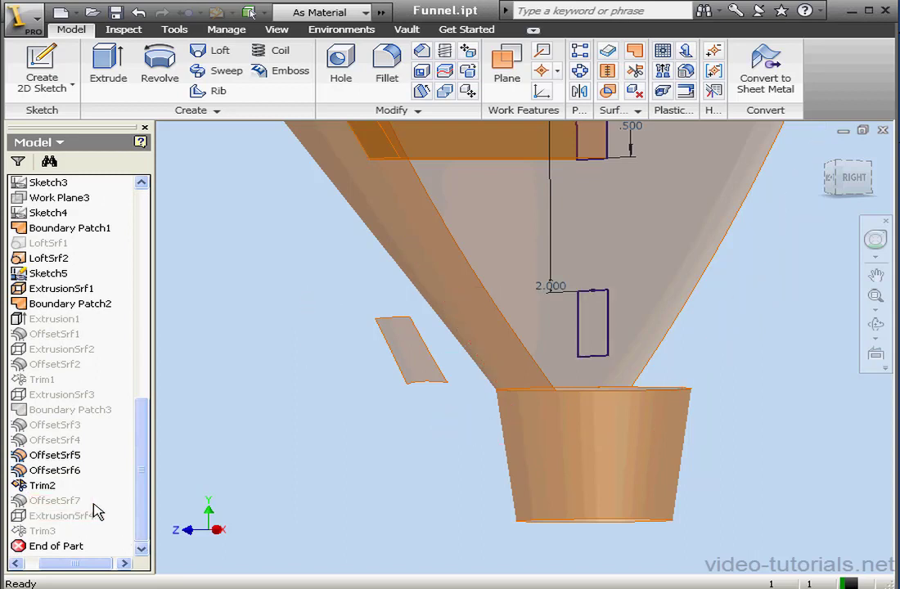
click(57, 500)
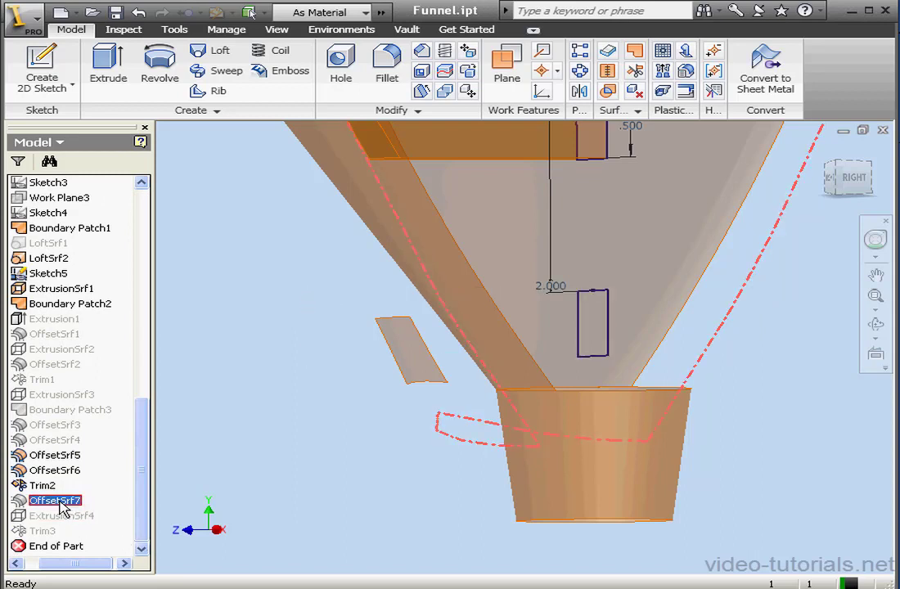
right_click(64, 507)
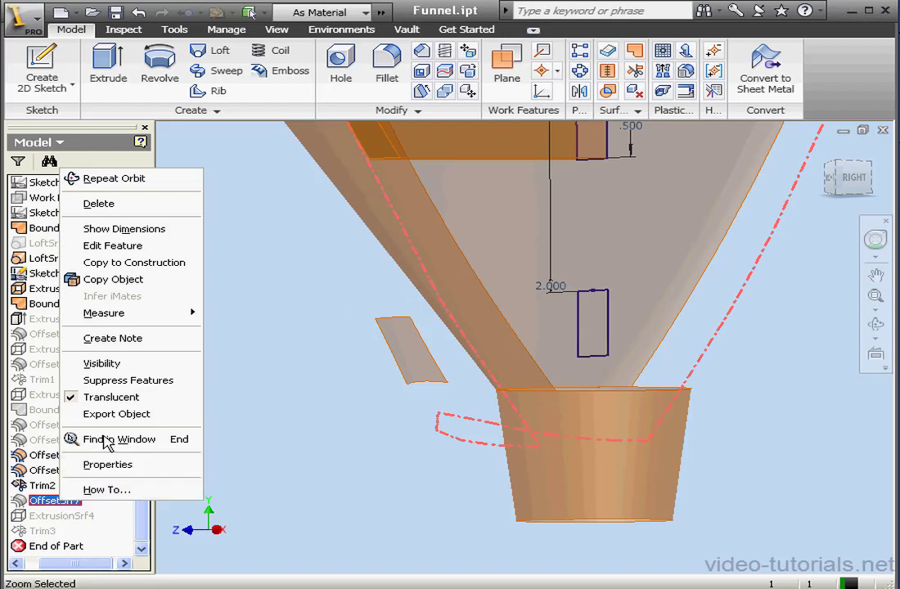
click(125, 368)
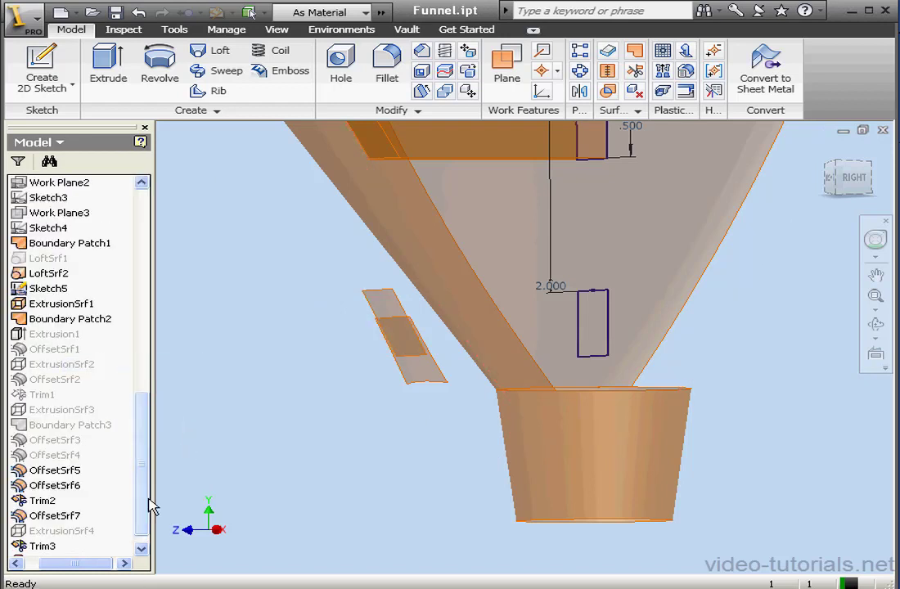
scroll(146, 515, down, 1)
right_click(44, 532)
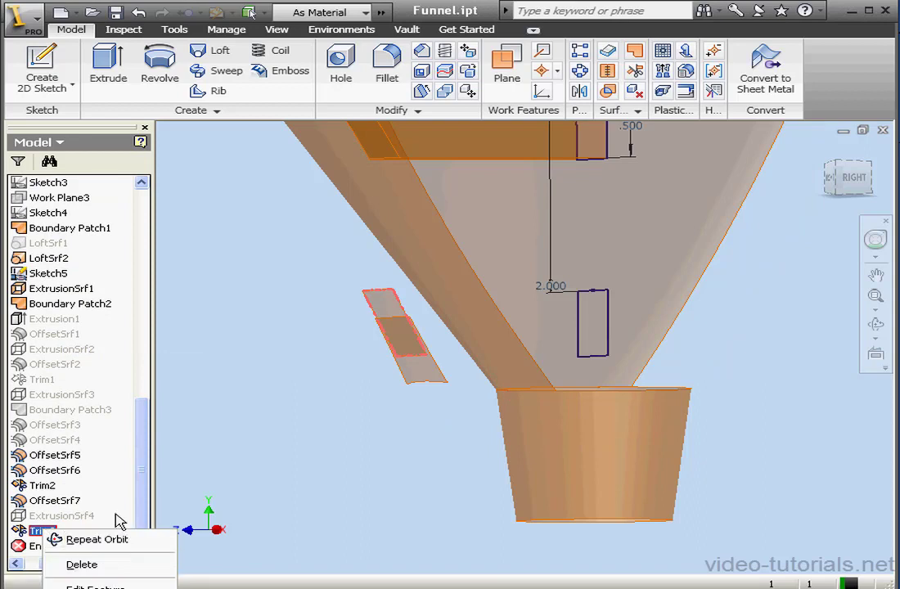
click(178, 470)
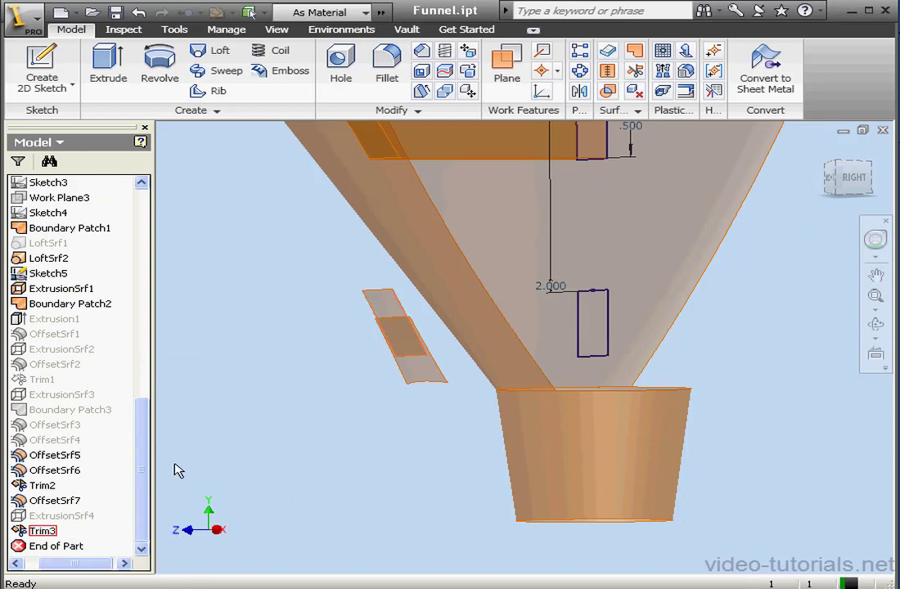